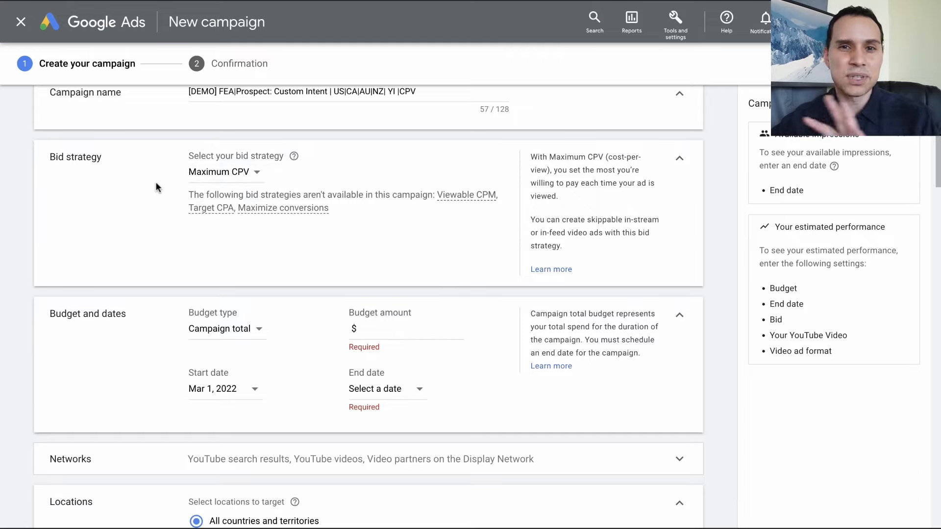
- Set the campaign's budget type to Daily with a budget amount of $2.50
scroll(156, 187, down, 4)
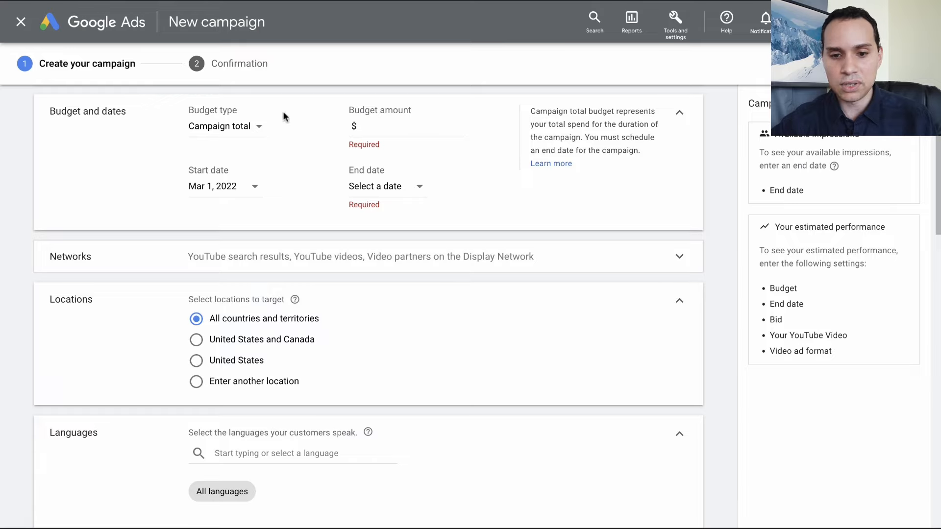
click(255, 126)
click(204, 141)
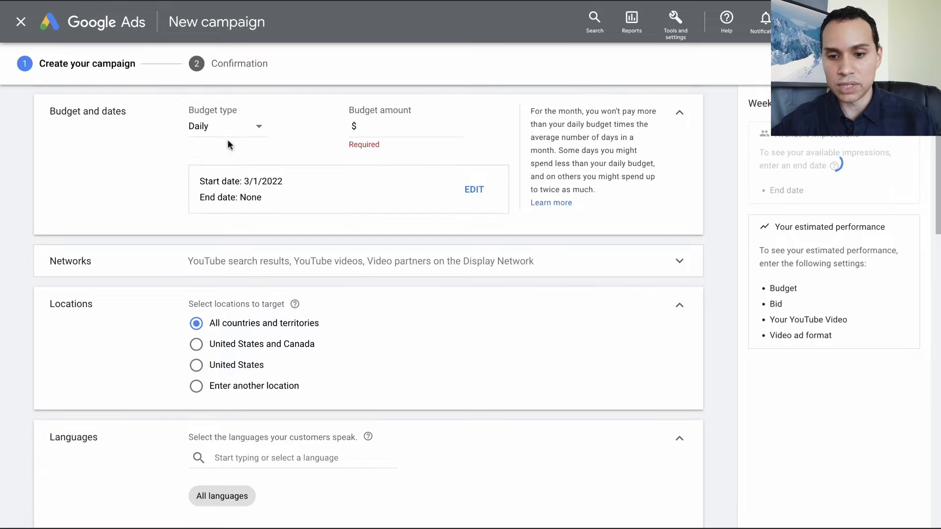
click(417, 125)
text(2)
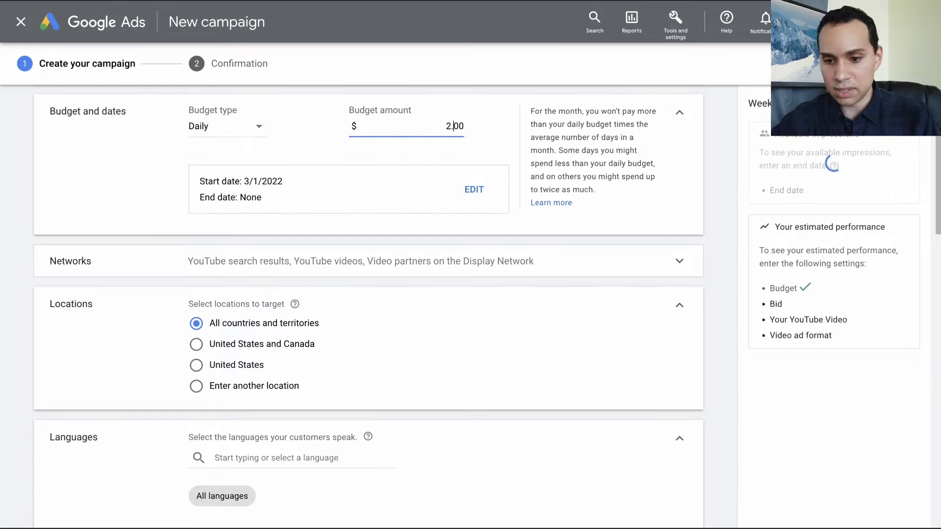
text(.5)
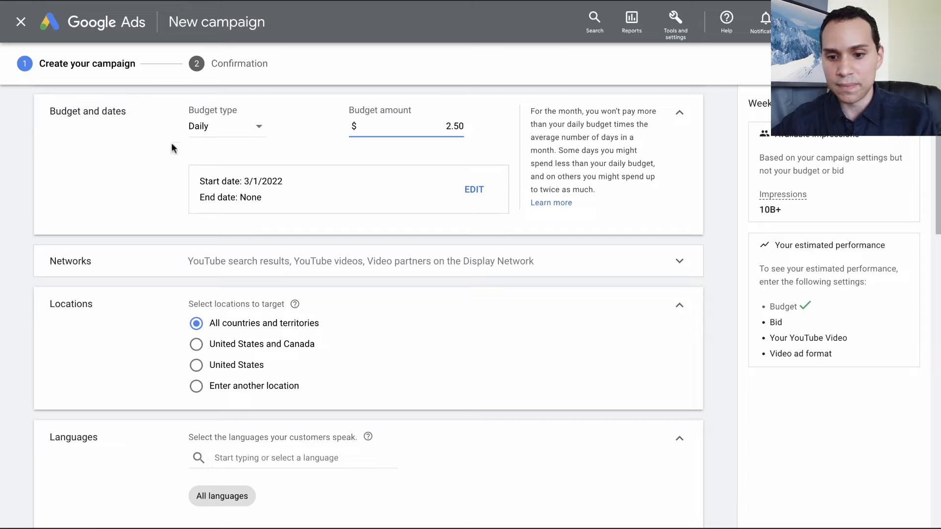
- Schedule the campaign to start on Mar 7, 2022 and end on Mar 21, 2022
click(474, 189)
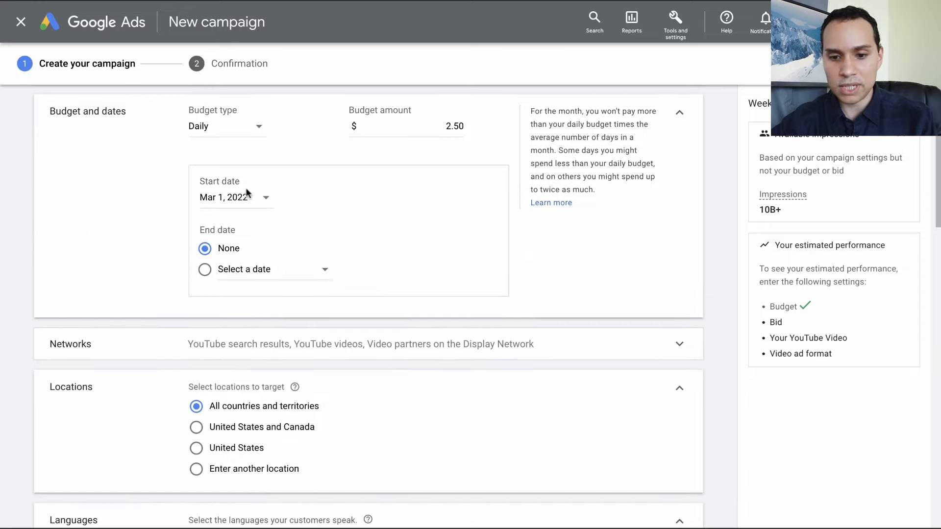
click(237, 201)
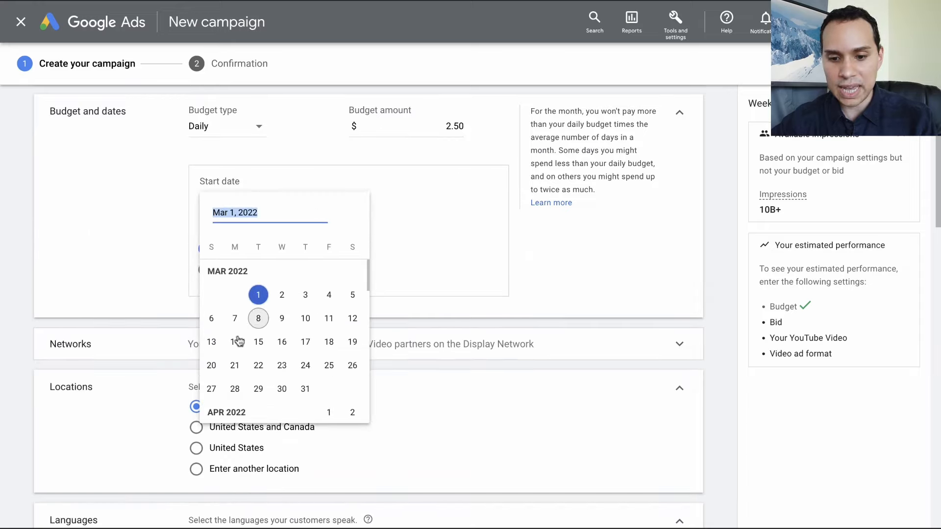
click(235, 318)
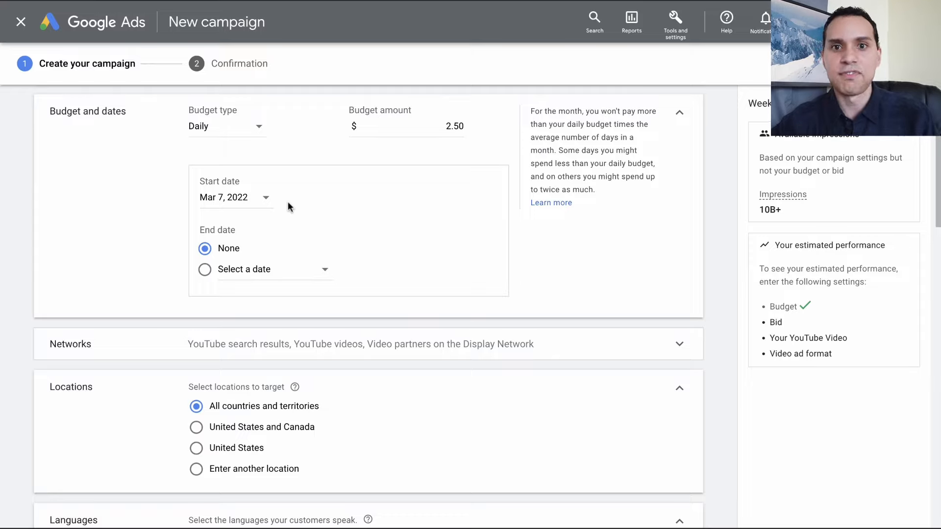
click(234, 272)
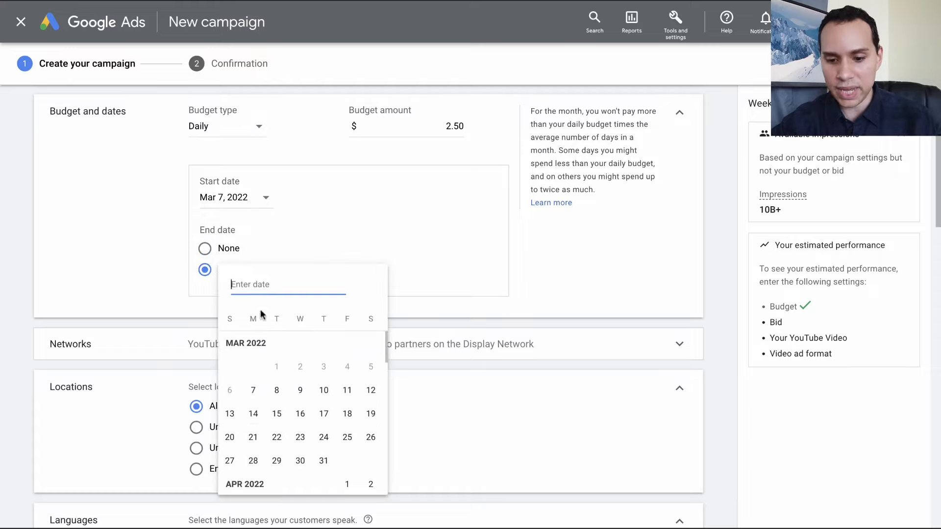
click(253, 437)
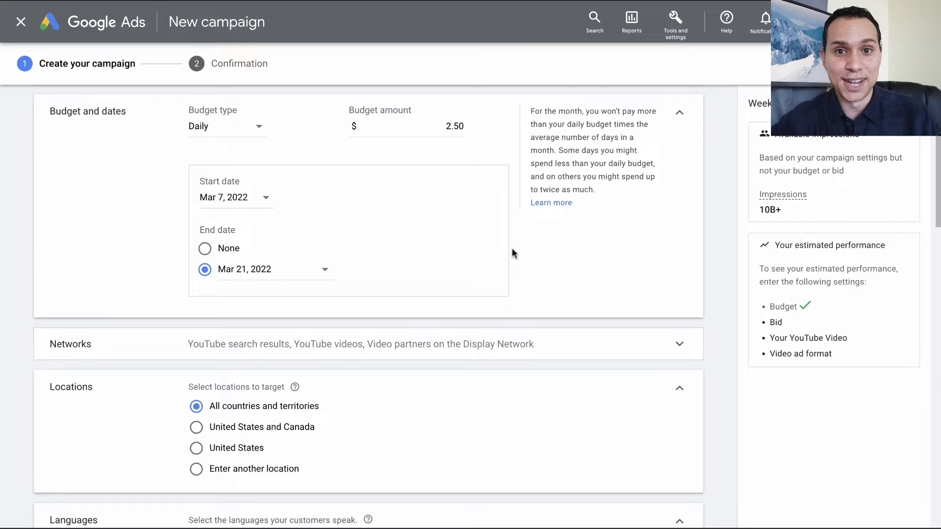
- Exclude video partners on the Display Network from the campaign's networks
scroll(512, 248, down, 1)
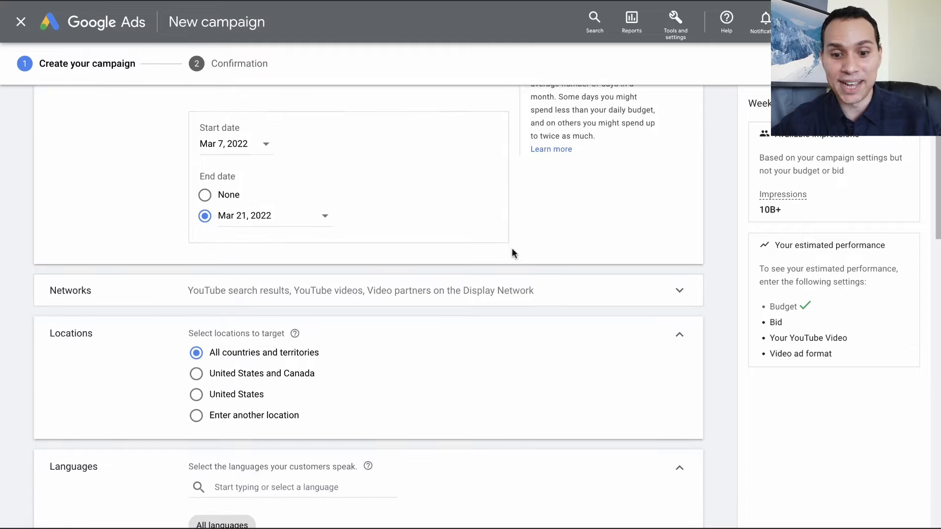
click(432, 293)
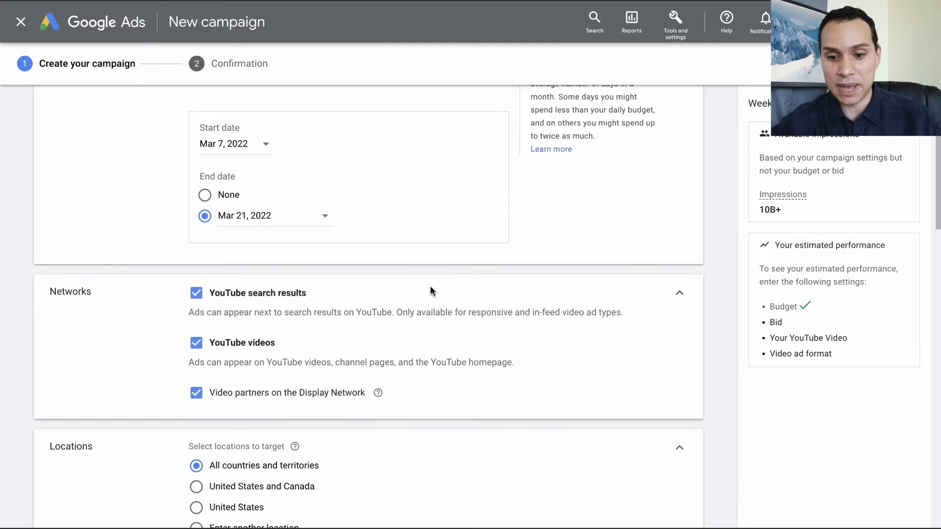
scroll(430, 290, down, 3)
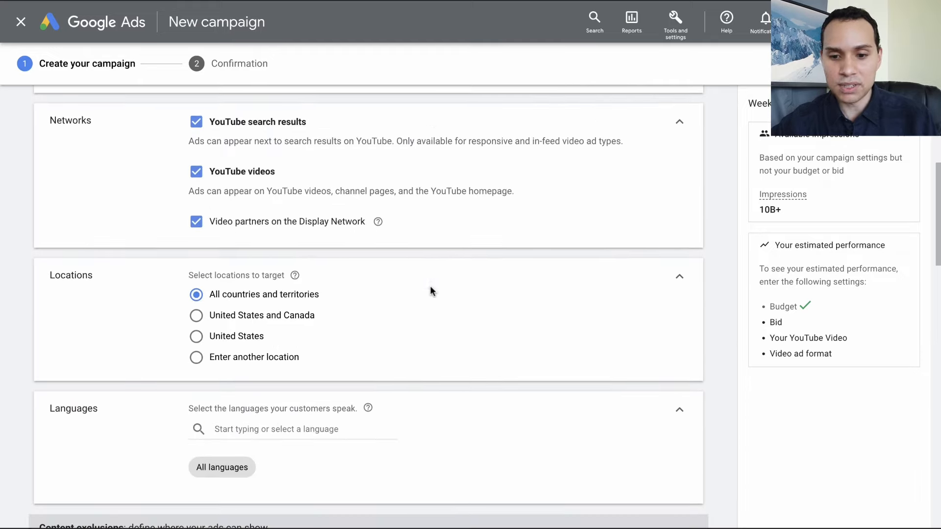
click(283, 224)
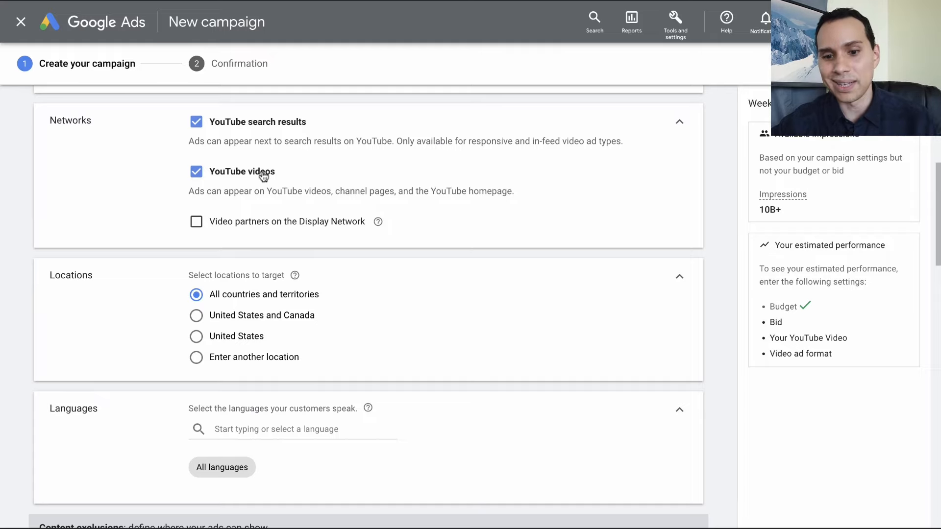
- Target the campaign to custom locations: Australia, Canada, New Zealand and the United States
scroll(263, 175, down, 3)
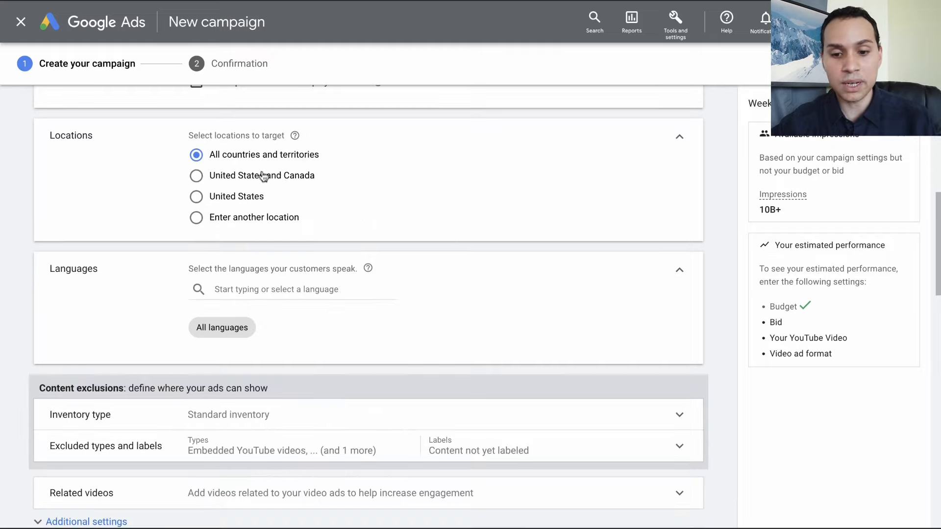
click(243, 220)
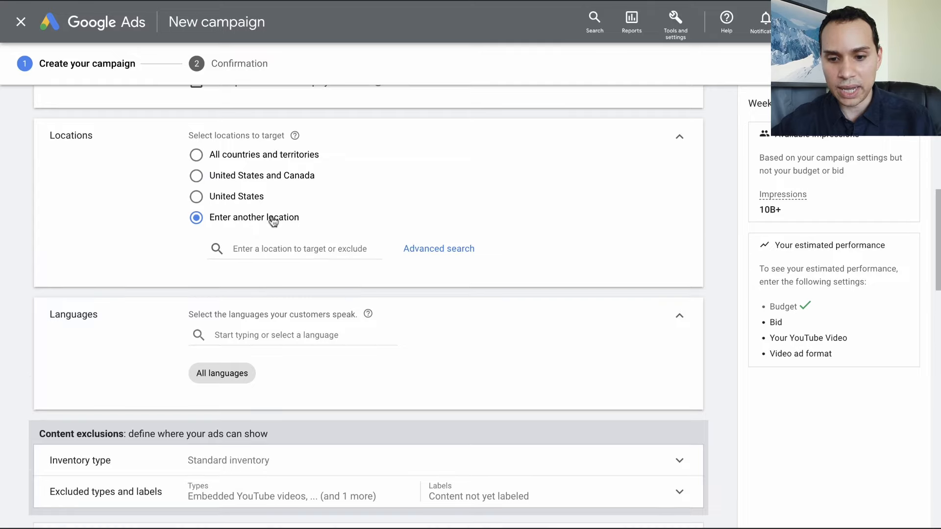
click(286, 249)
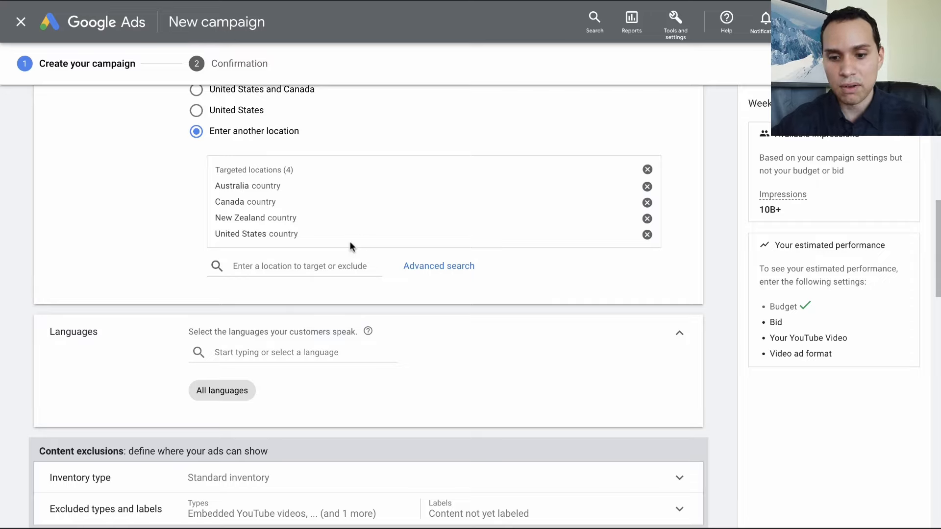
- Set the content exclusions' inventory type to Expanded inventory
scroll(348, 234, down, 3)
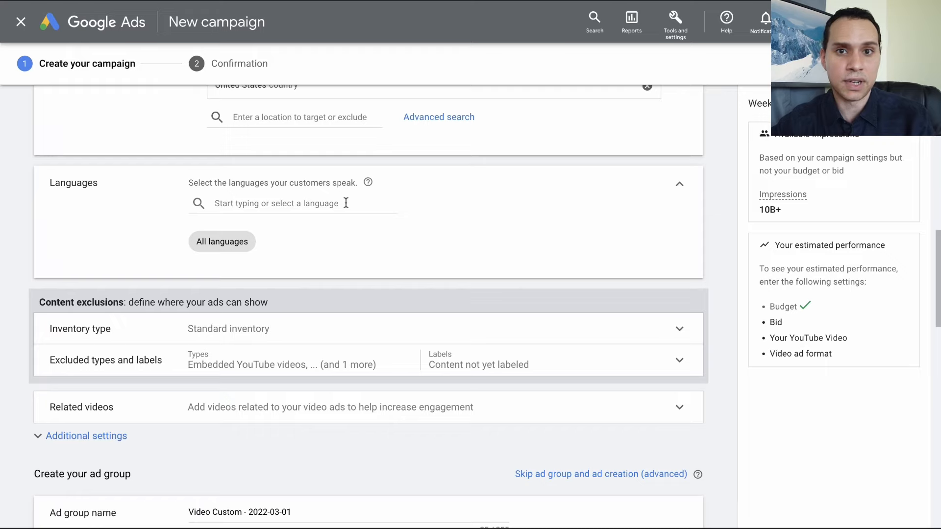
scroll(346, 203, up, 3)
scroll(345, 205, down, 5)
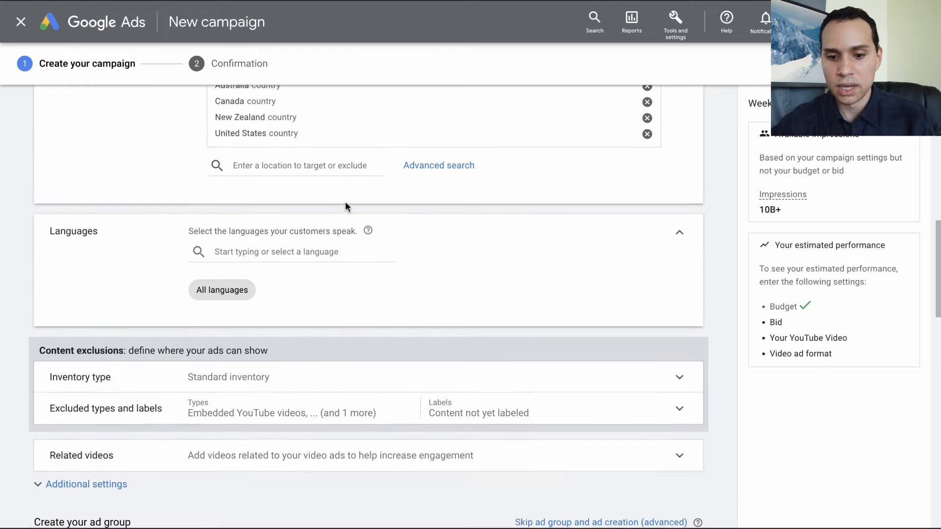
scroll(235, 211, down, 1)
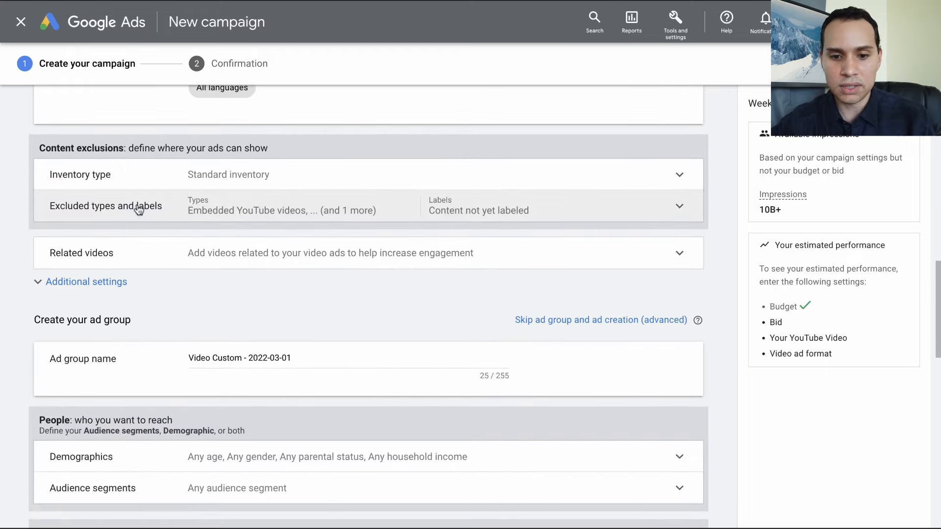
click(191, 175)
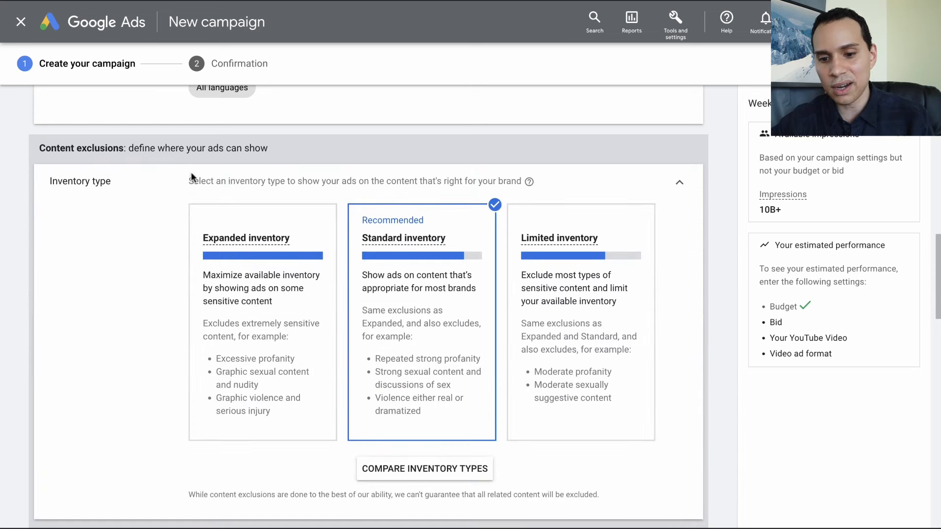
mouse_move(254, 222)
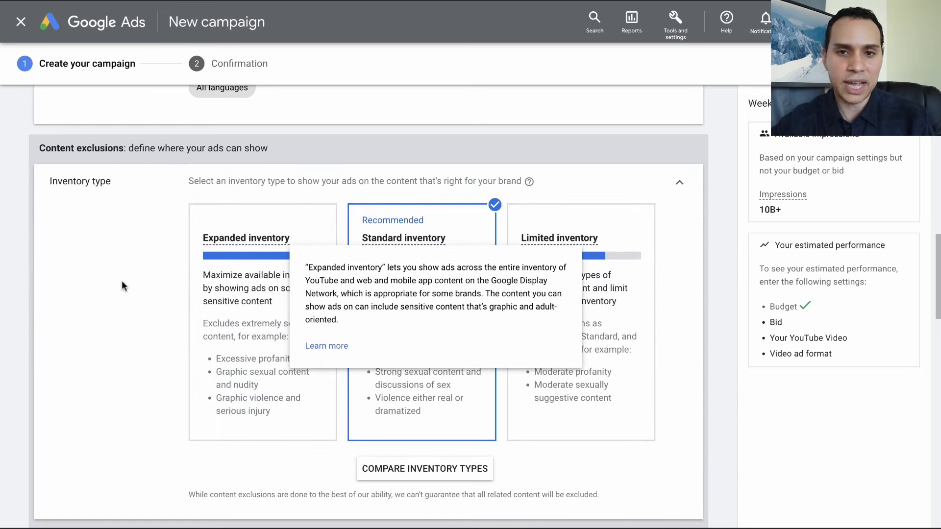
scroll(121, 280, down, 1)
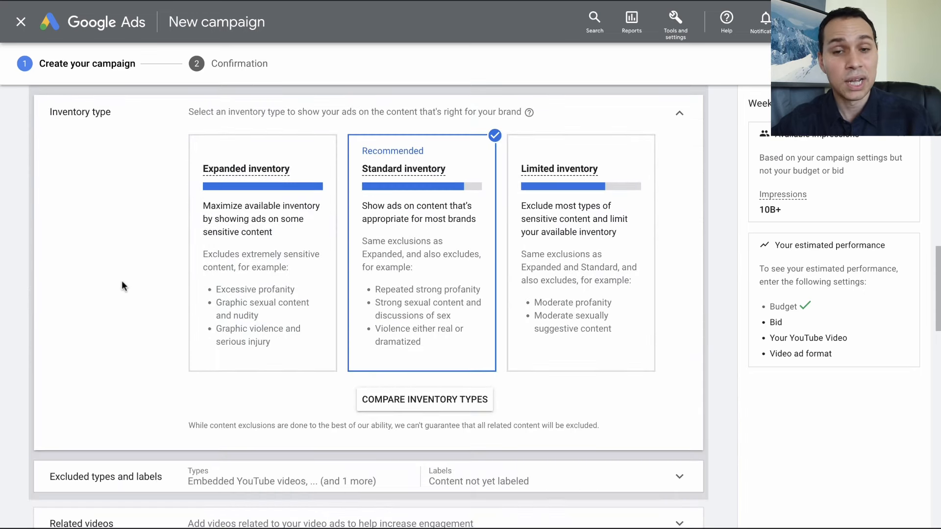
click(280, 236)
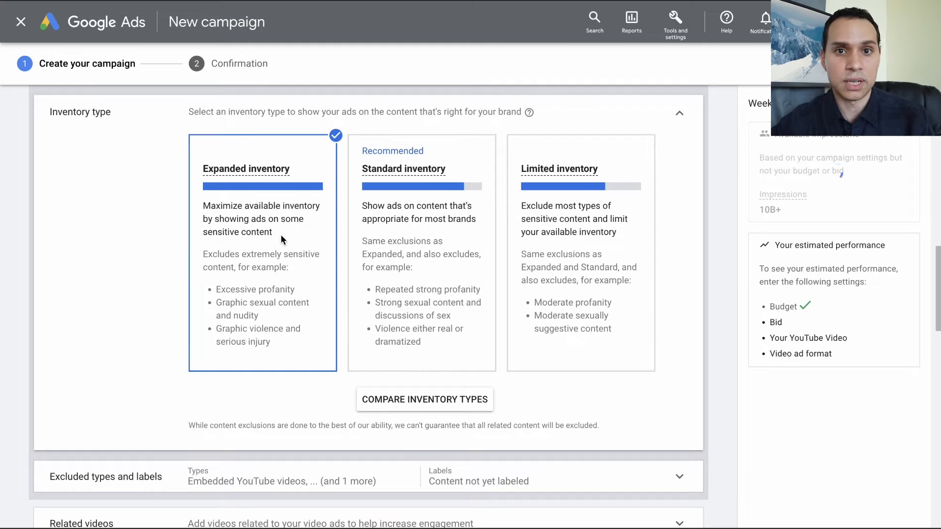
- Remove "Content not yet labeled" from the excluded digital content labels
scroll(281, 234, down, 3)
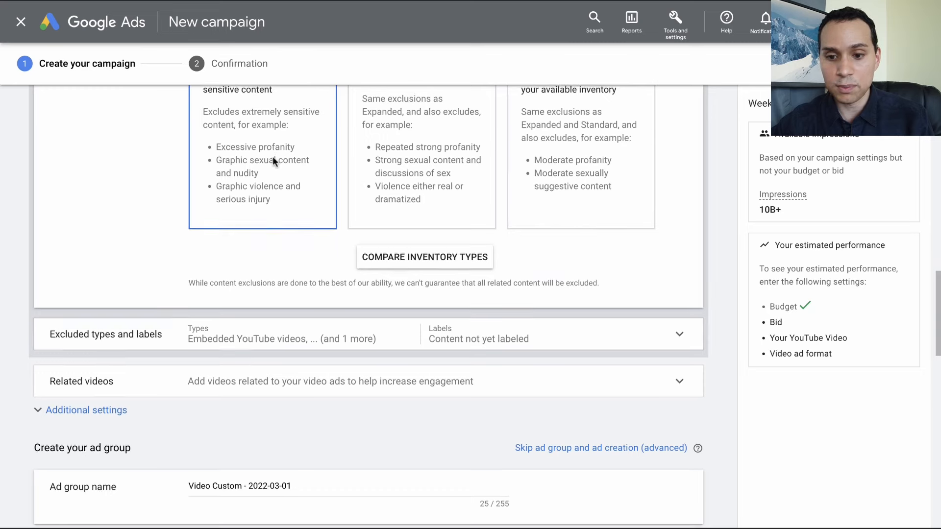
scroll(272, 157, up, 3)
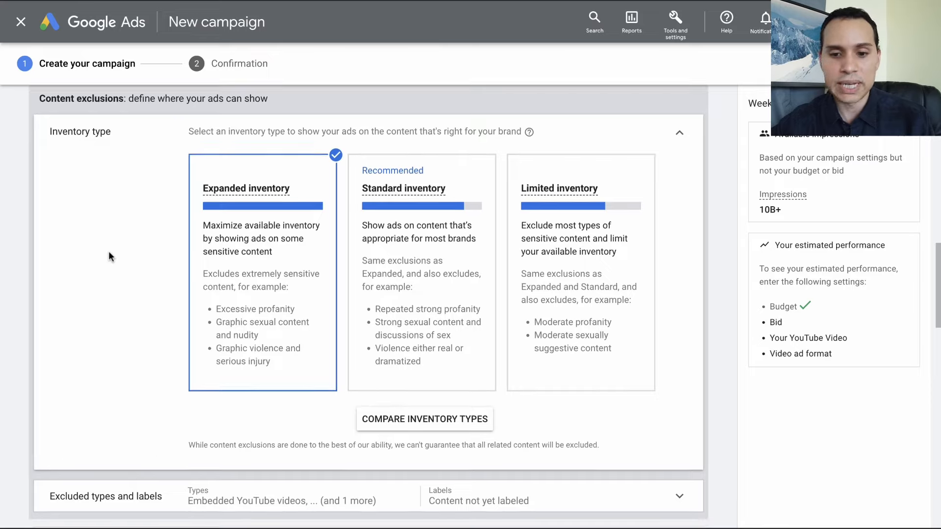
scroll(109, 253, down, 4)
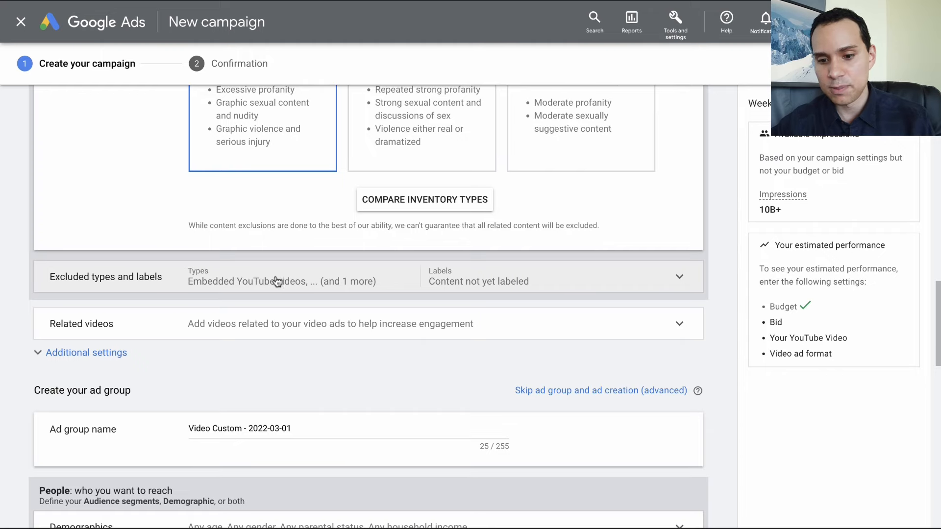
click(273, 279)
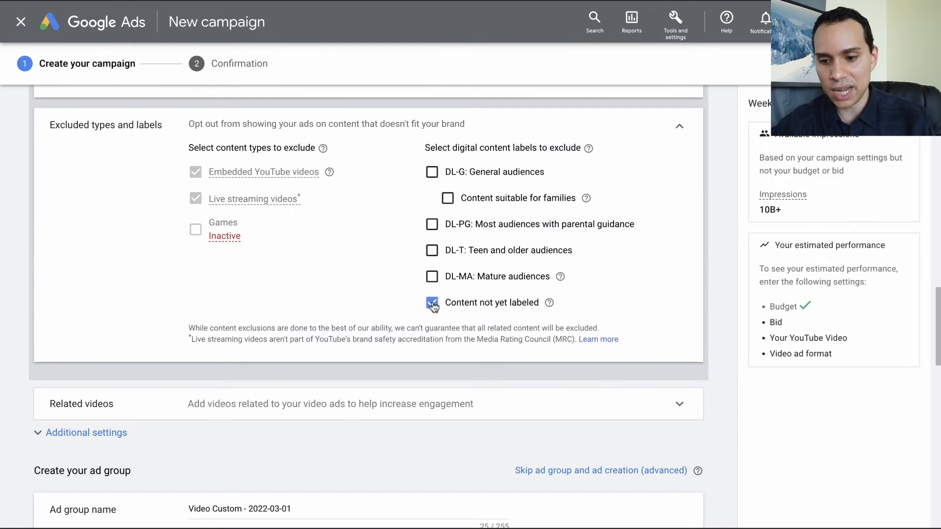
click(432, 304)
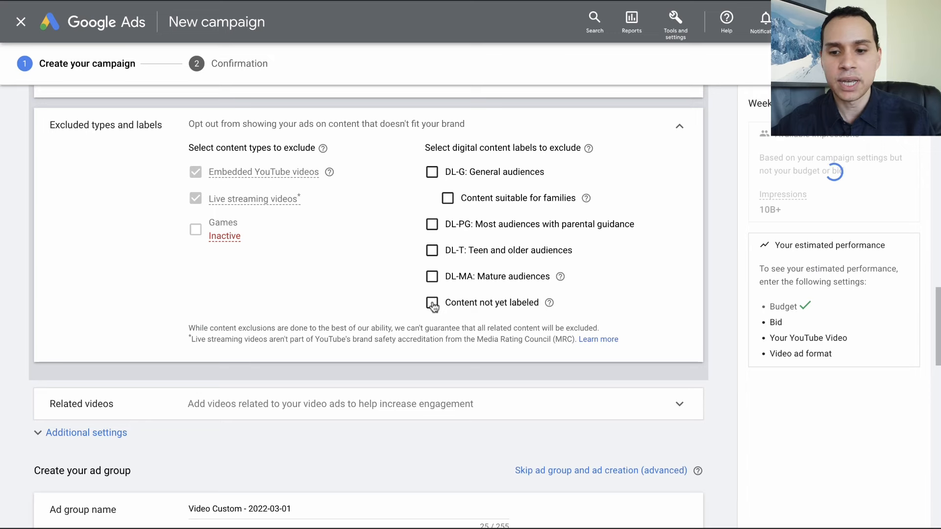
- Set specific device targeting in the additional settings and exclude TV screens, keeping computers, mobile phones and tablets
scroll(378, 295, up, 8)
scroll(381, 299, down, 3)
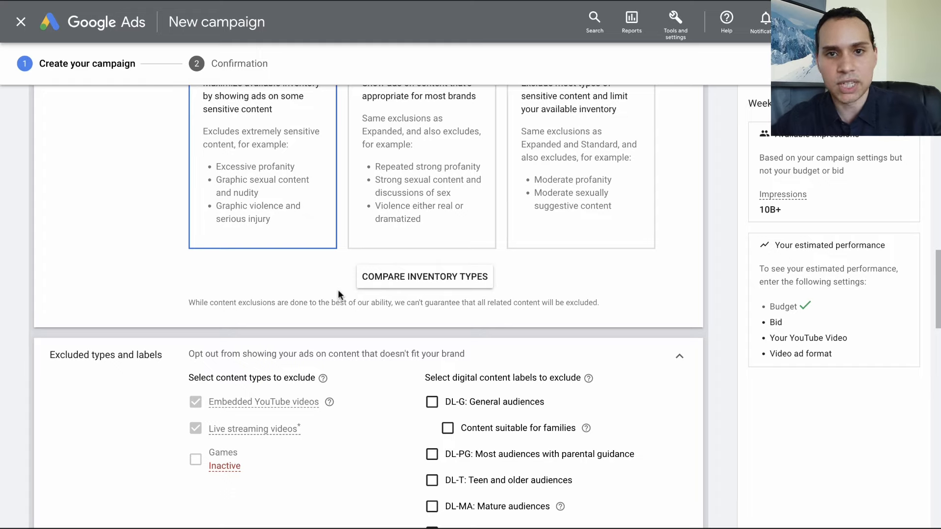
scroll(338, 294, down, 8)
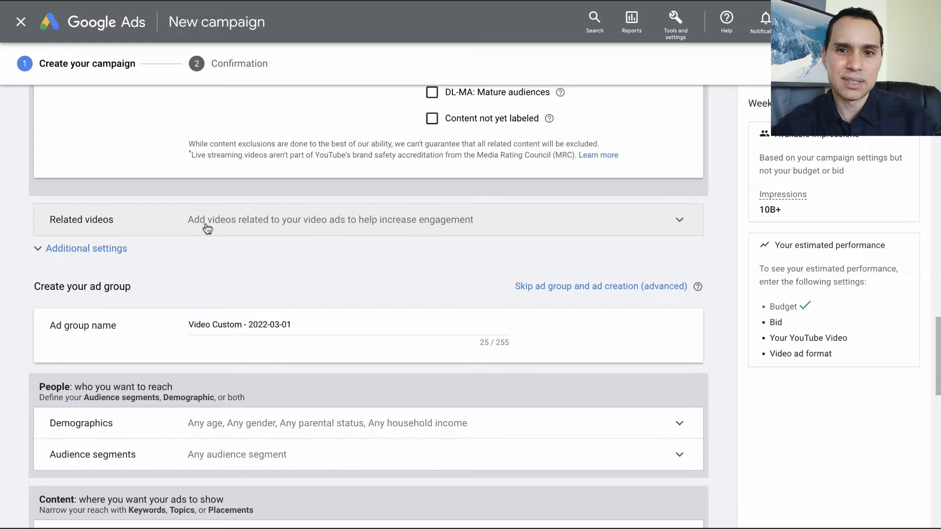
click(135, 256)
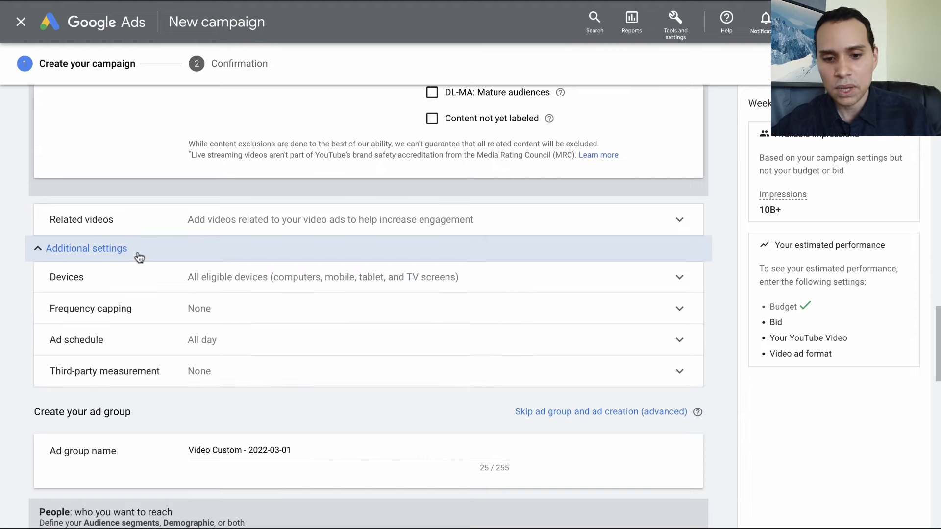
scroll(147, 242, down, 2)
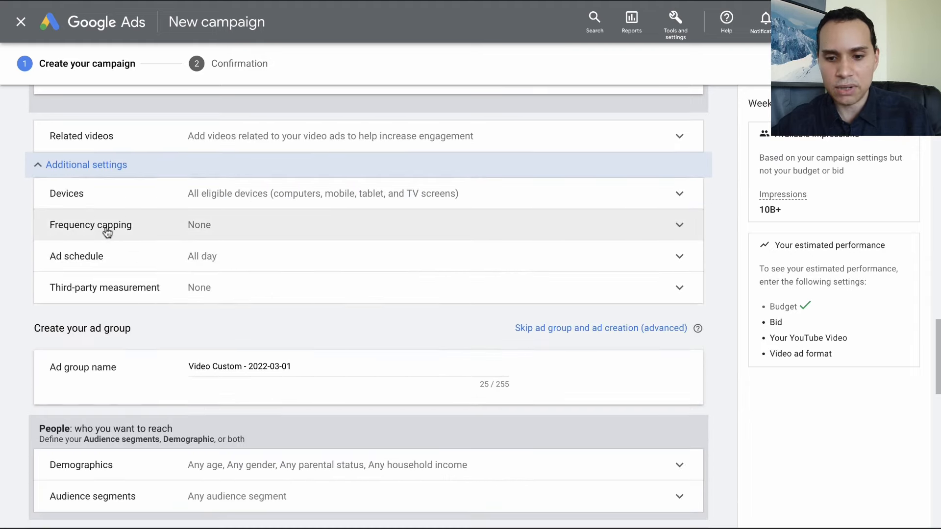
click(351, 194)
click(254, 235)
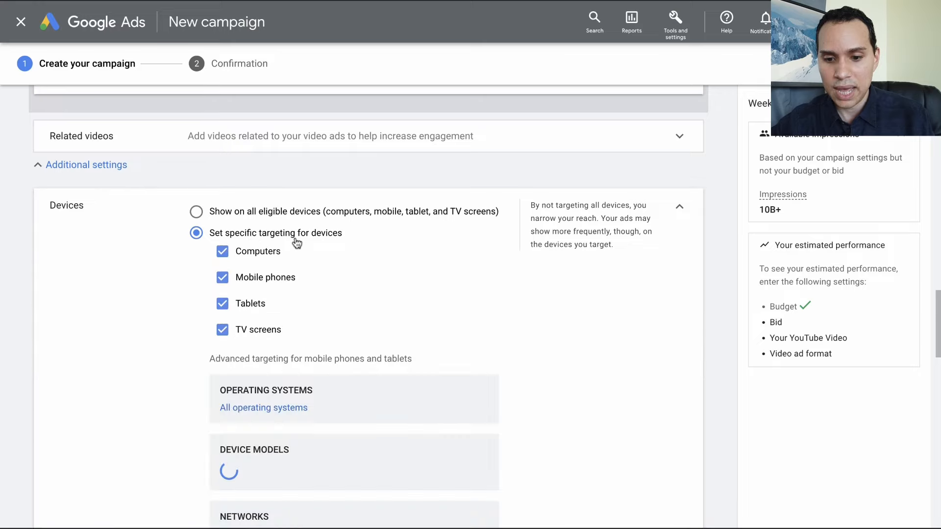
click(224, 333)
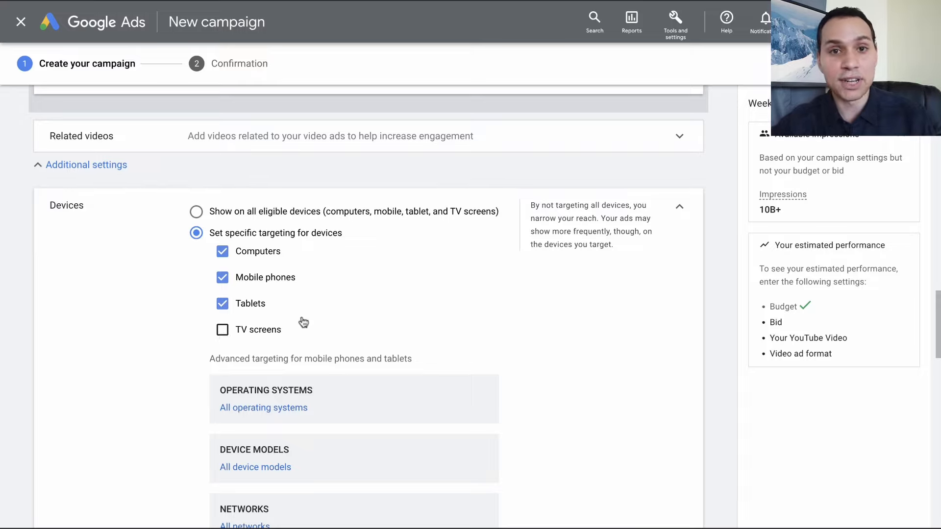
scroll(482, 266, down, 1)
scroll(480, 265, down, 5)
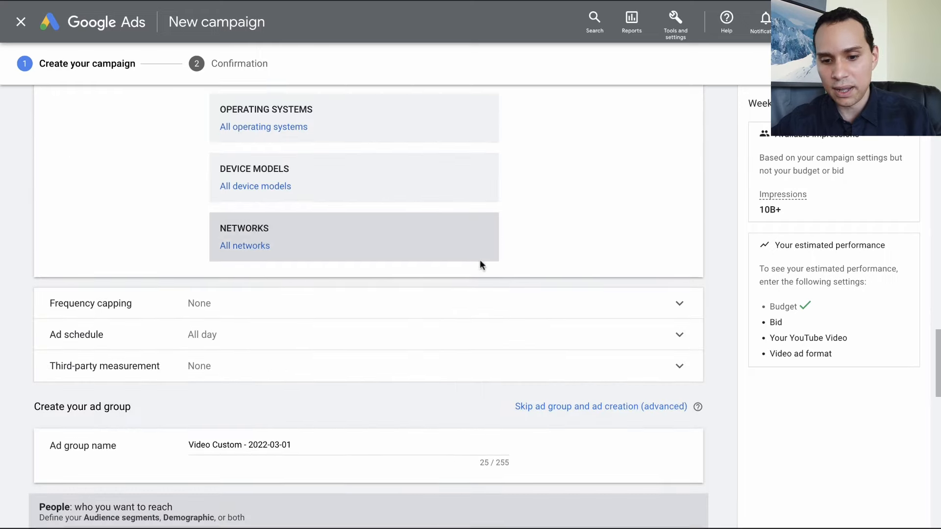
- Skip ad group and ad creation, create the campaign, and continue to its Ad groups page
scroll(331, 267, down, 1)
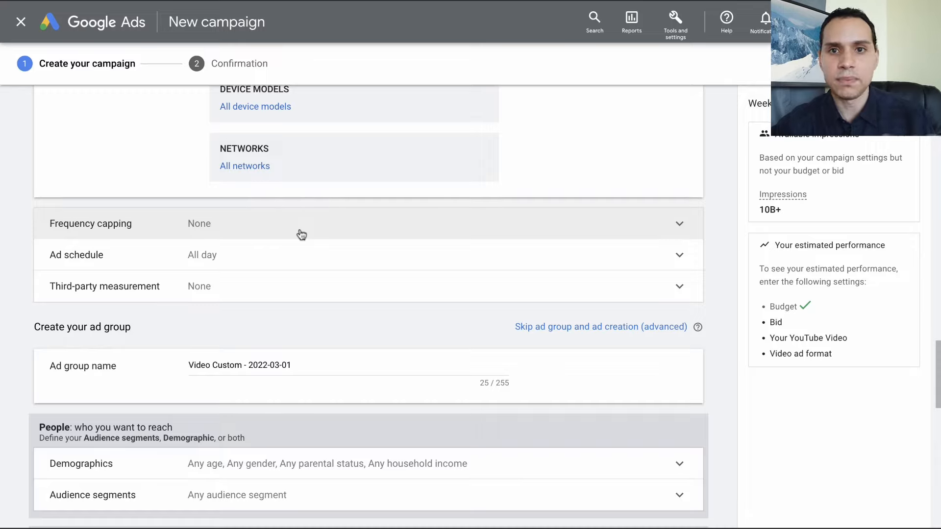
scroll(301, 235, down, 2)
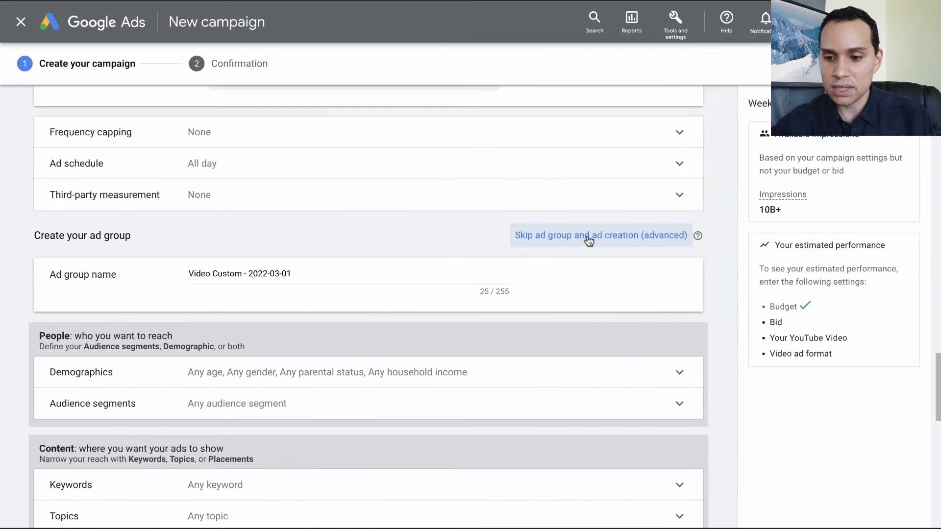
click(588, 238)
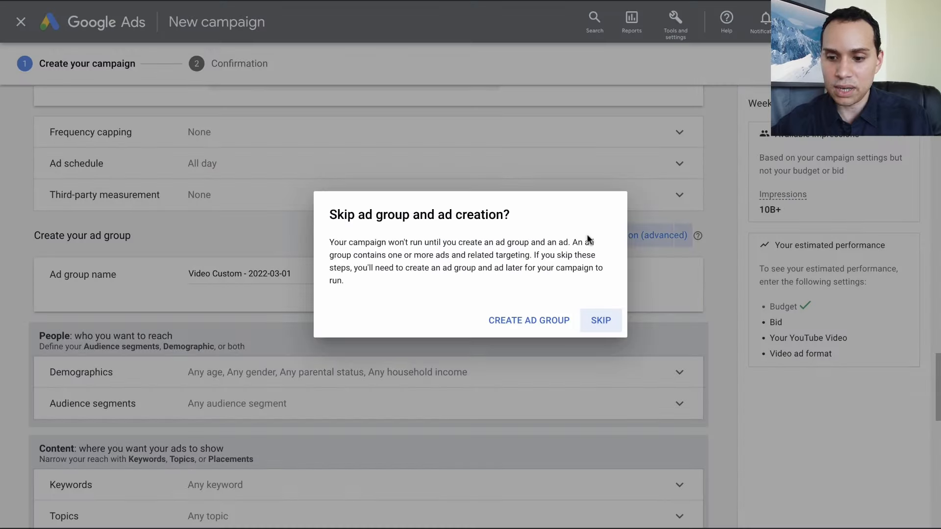
click(601, 321)
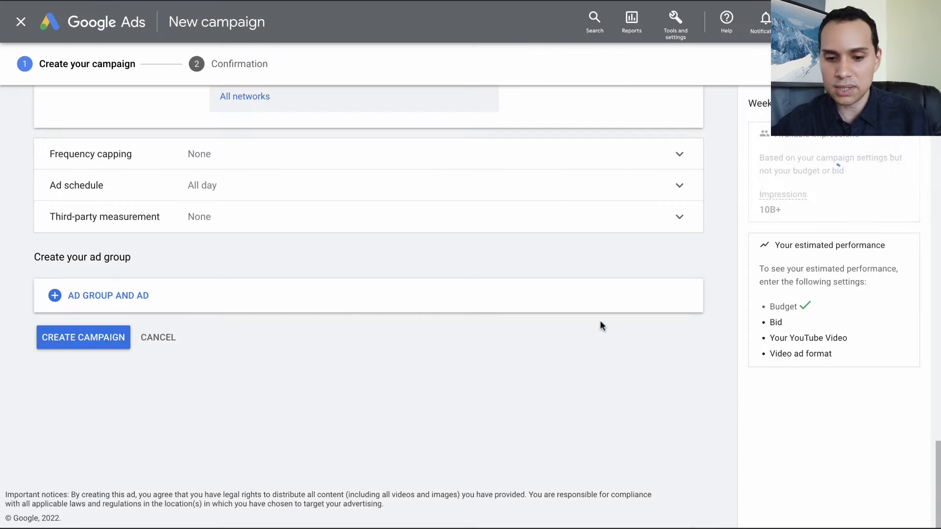
click(92, 342)
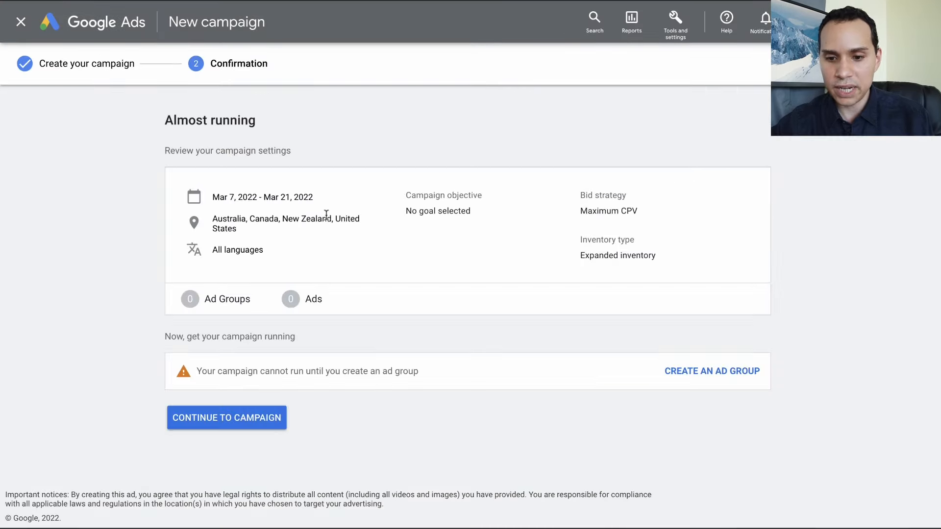
click(250, 419)
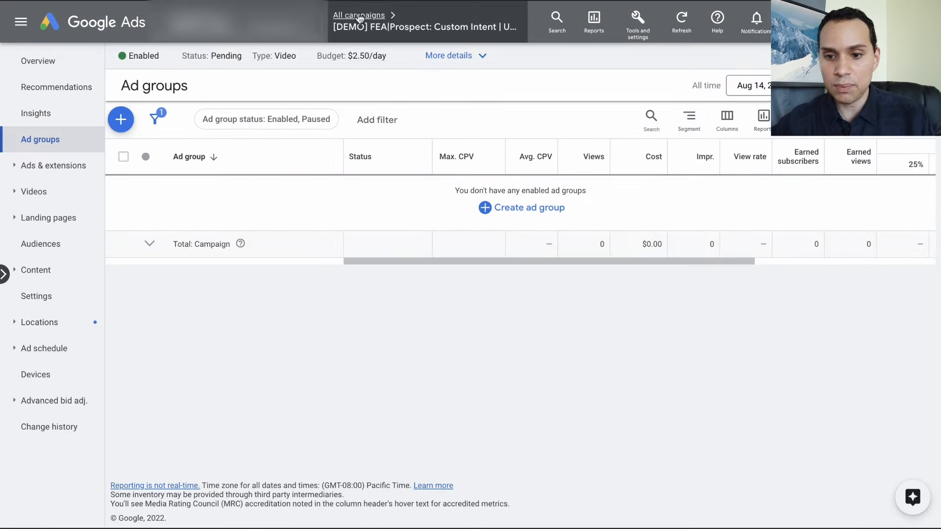
mouse_move(345, 17)
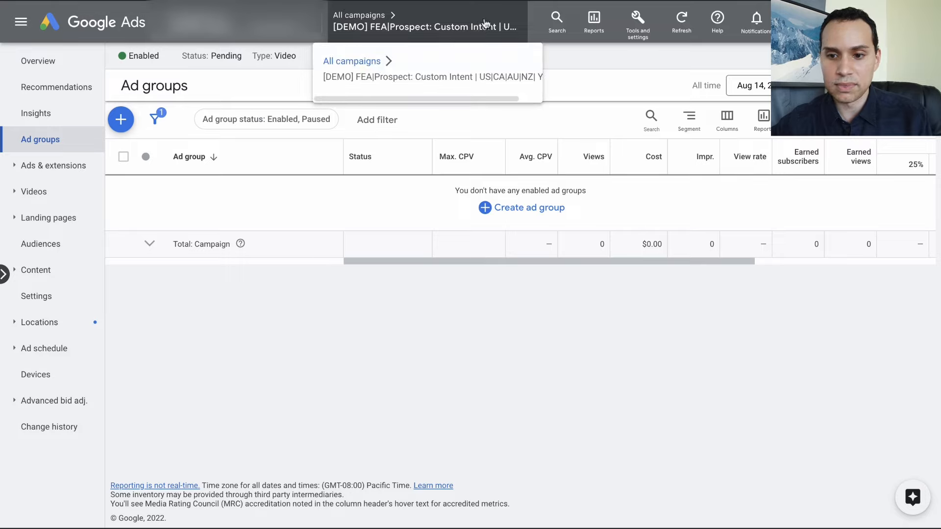
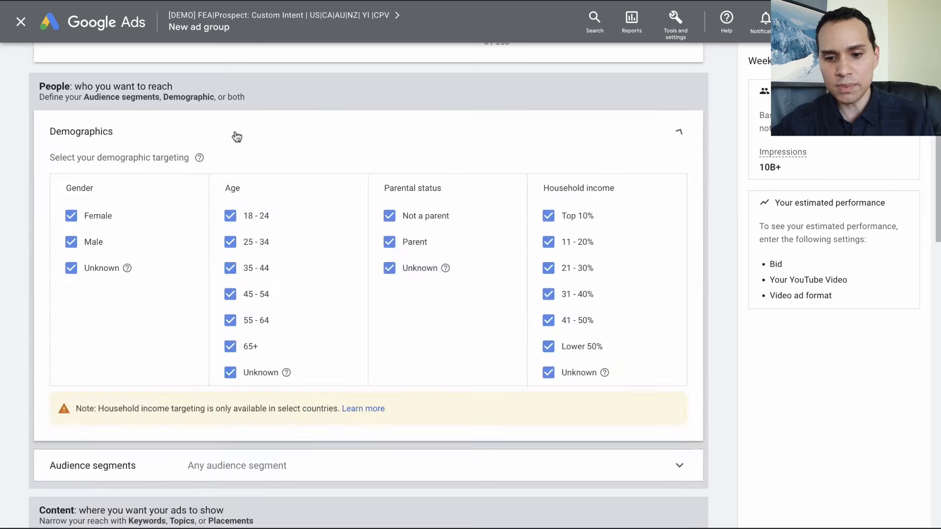
- Exclude the 18 - 24 age range from the new ad group's demographic targeting
click(247, 218)
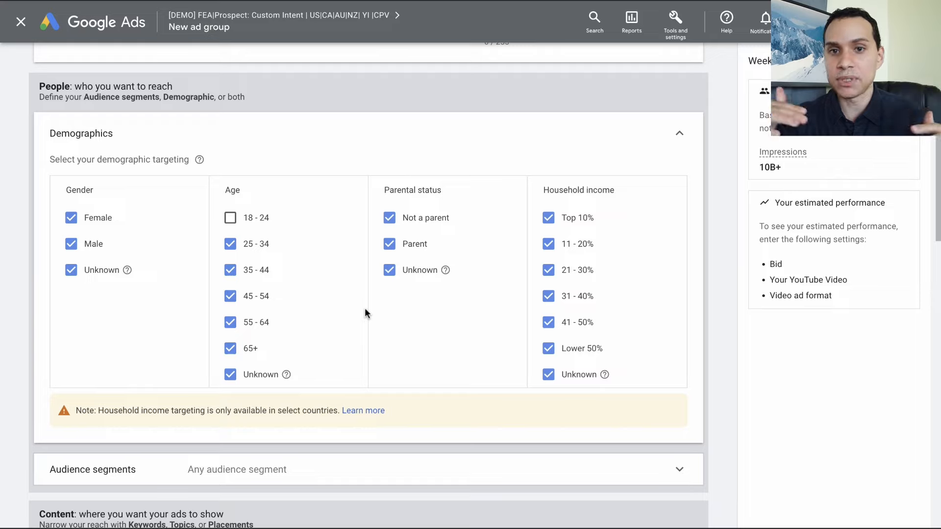
click(681, 135)
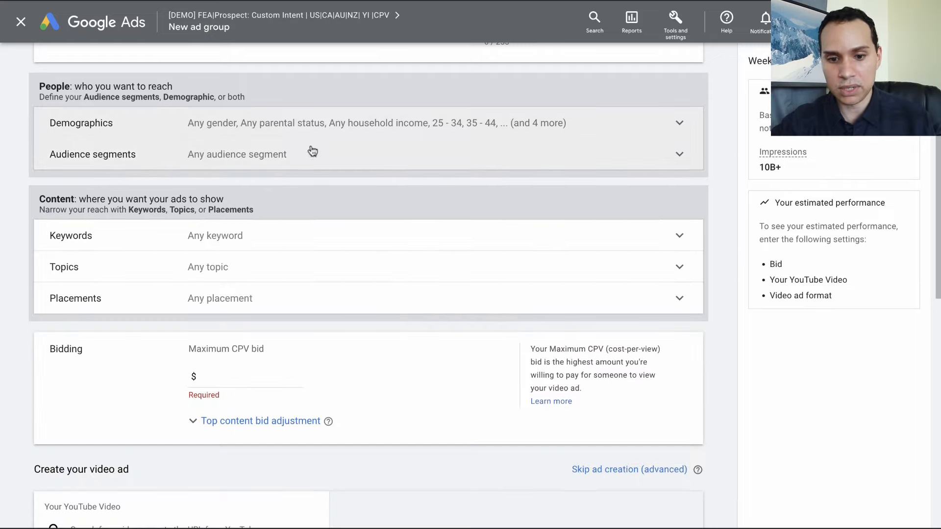
- Browse the ad group's audience segments, examining the existing custom segments and the in-market categories
click(312, 154)
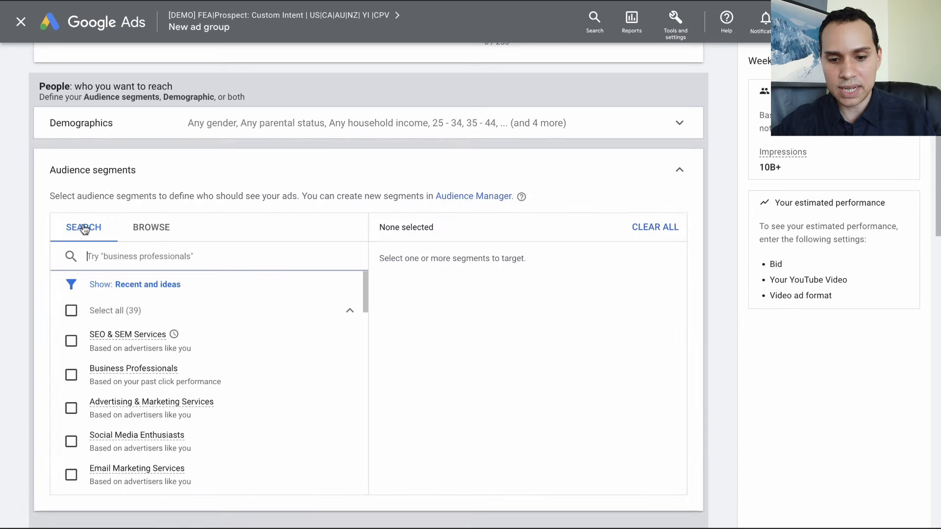
scroll(32, 230, down, 3)
click(151, 98)
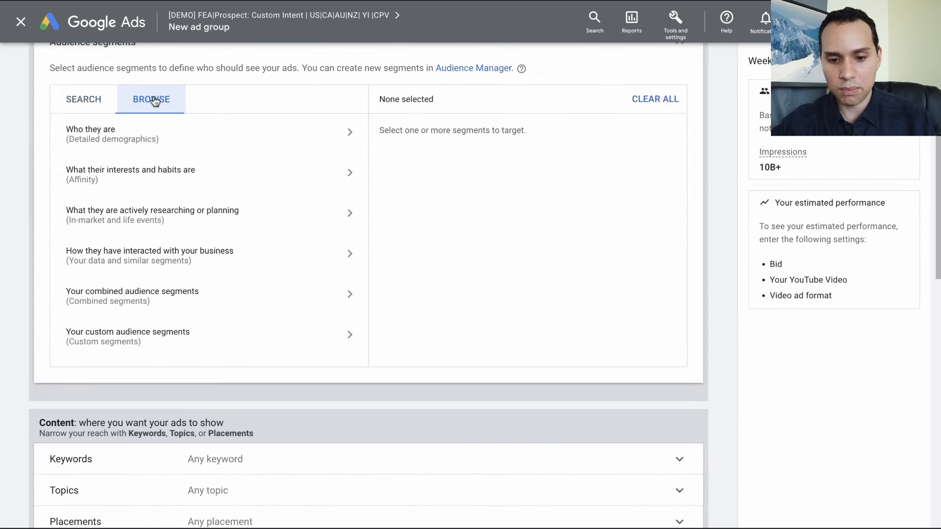
click(187, 338)
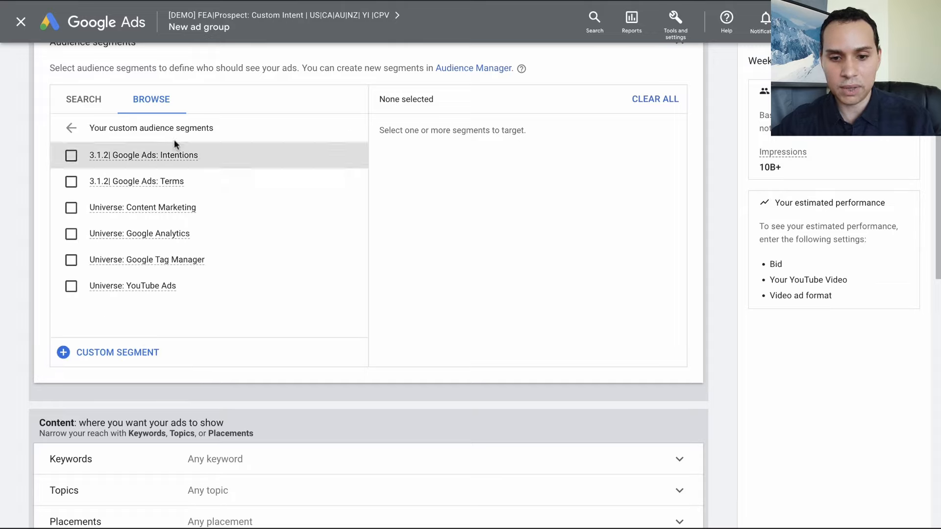
click(70, 129)
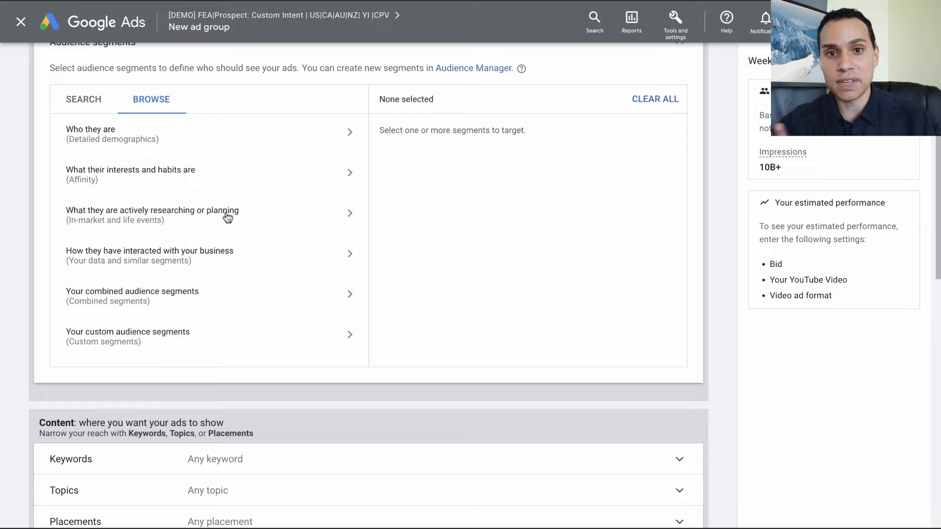
click(182, 219)
click(238, 157)
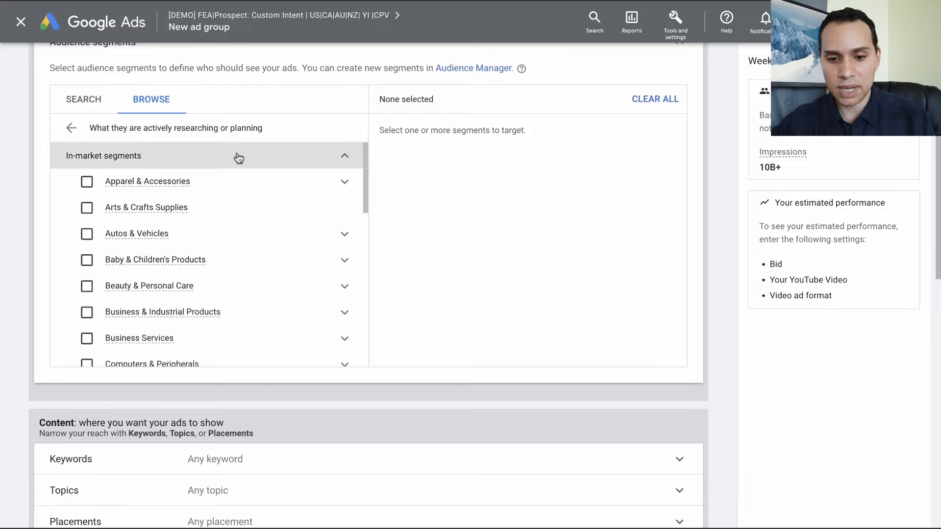
scroll(241, 200, down, 5)
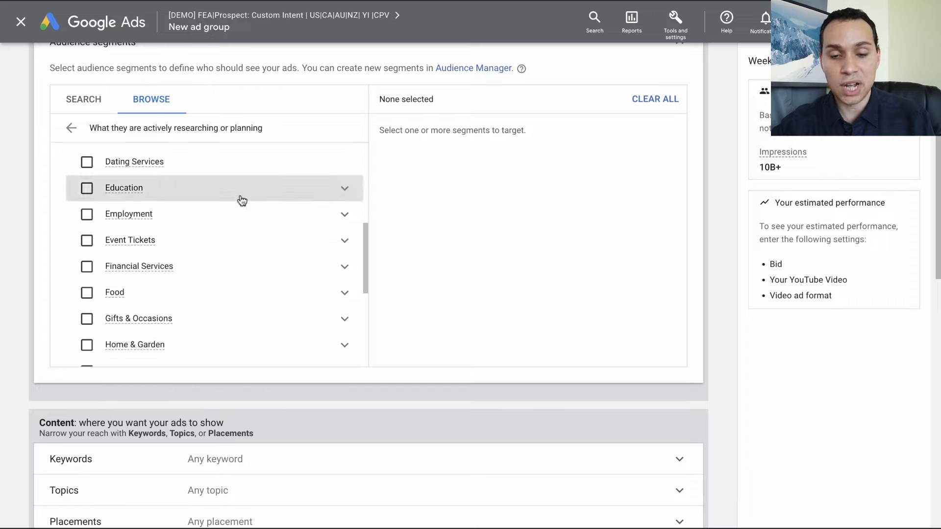
scroll(242, 200, down, 8)
scroll(242, 199, up, 3)
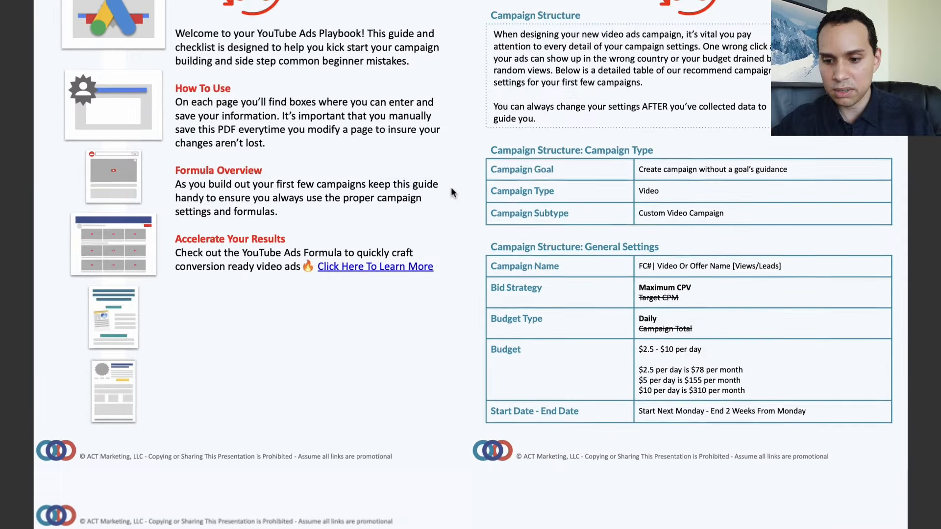
- Review the ad group targeting and channel growth pages in the YouTube Ads Playbook, comparing its in-market examples with the in-market segments in Google Ads
scroll(451, 192, down, 15)
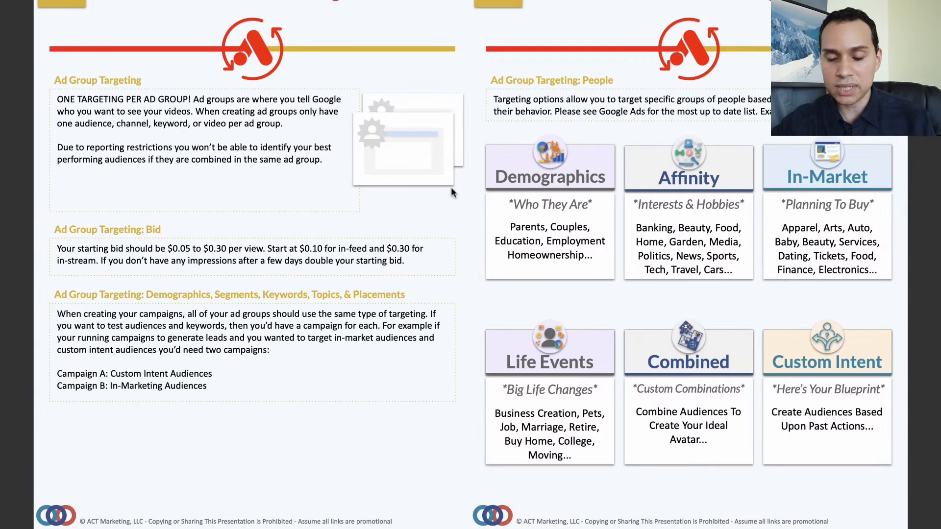
scroll(452, 192, down, 10)
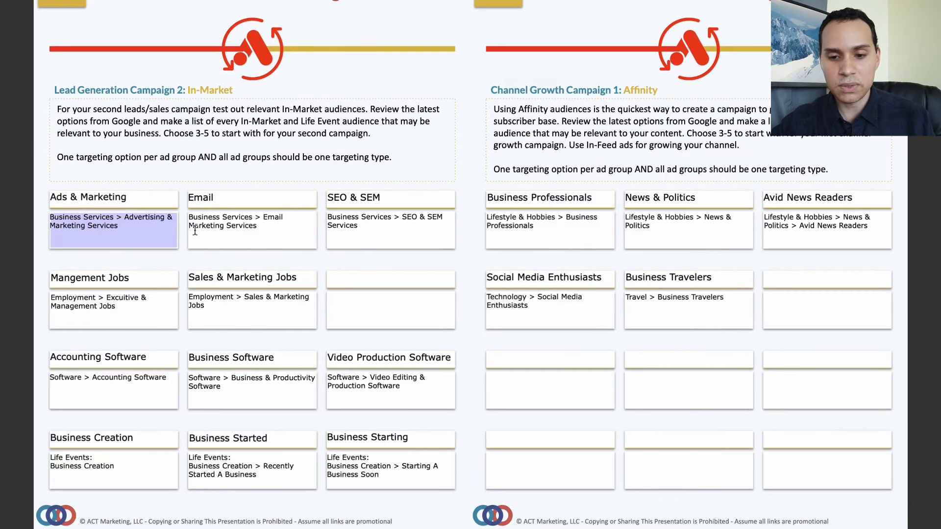
key(ctrl+Left)
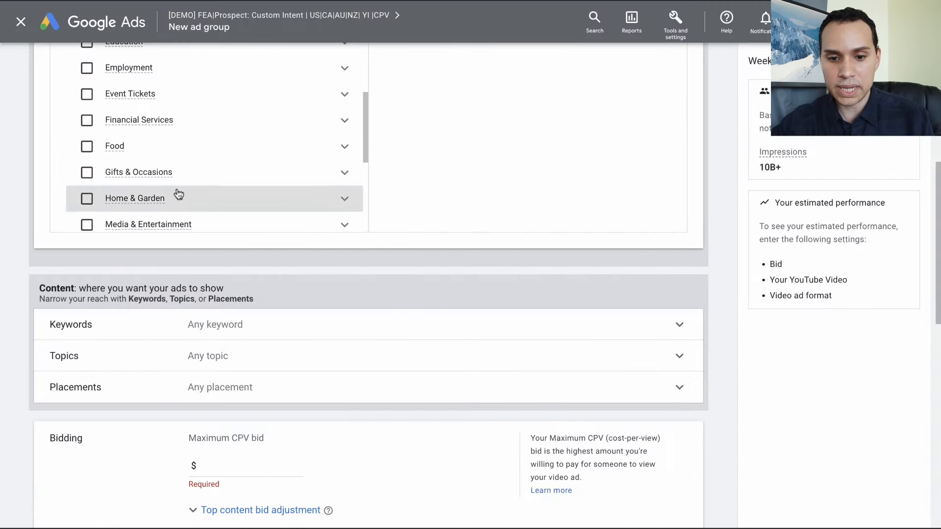
scroll(178, 194, up, 8)
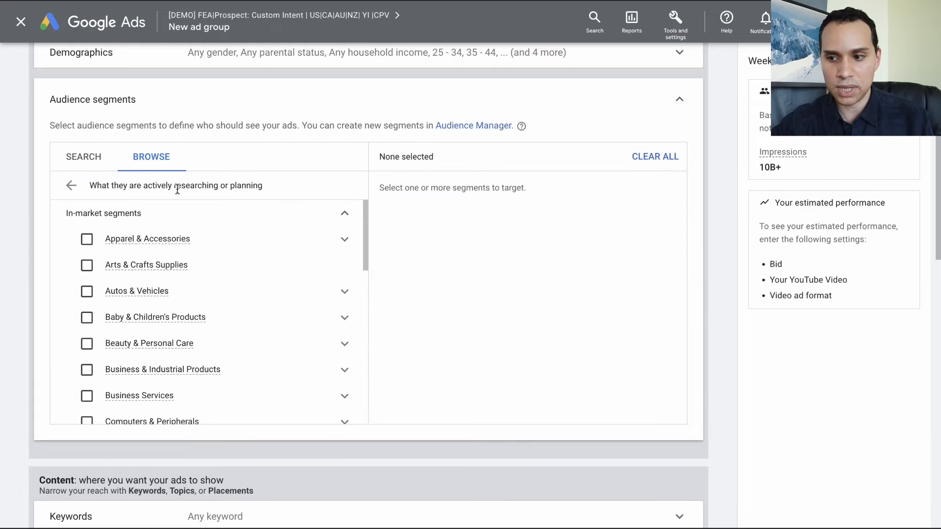
scroll(177, 191, down, 2)
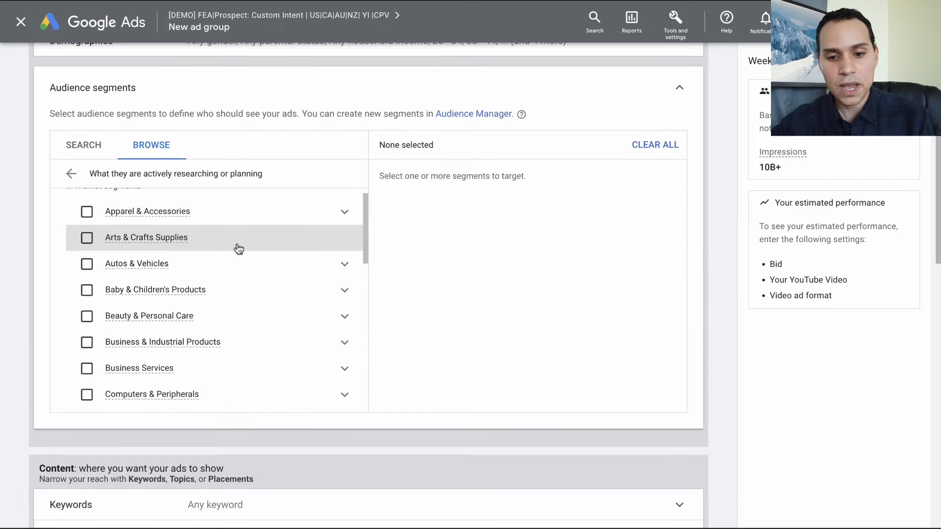
scroll(238, 248, down, 5)
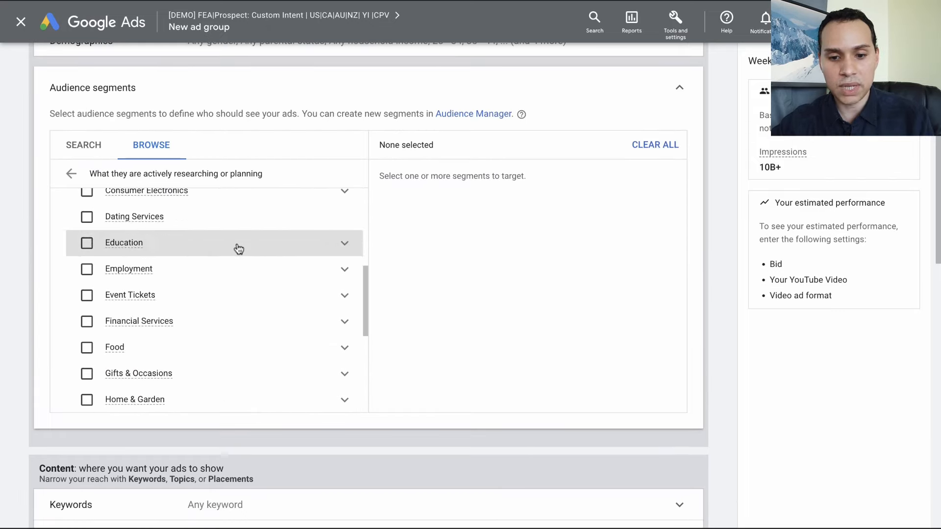
scroll(239, 276, down, 2)
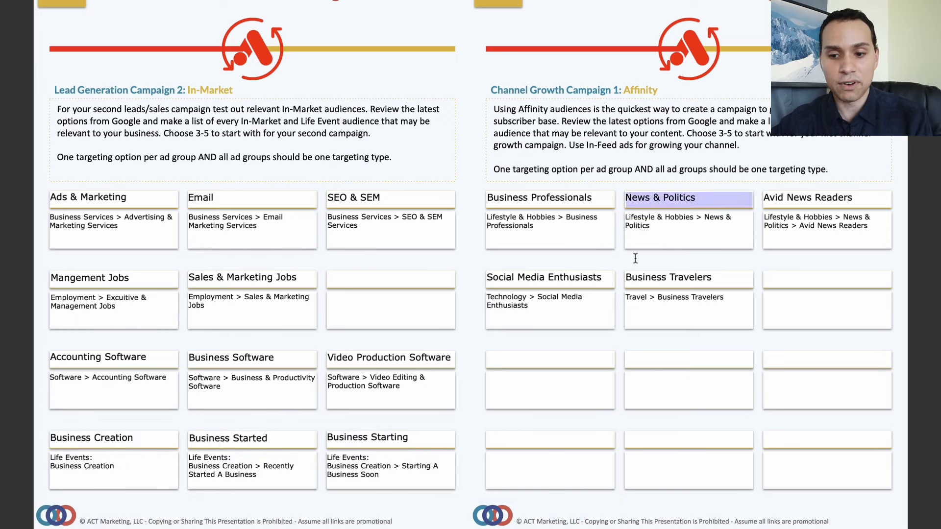
scroll(463, 227, down, 5)
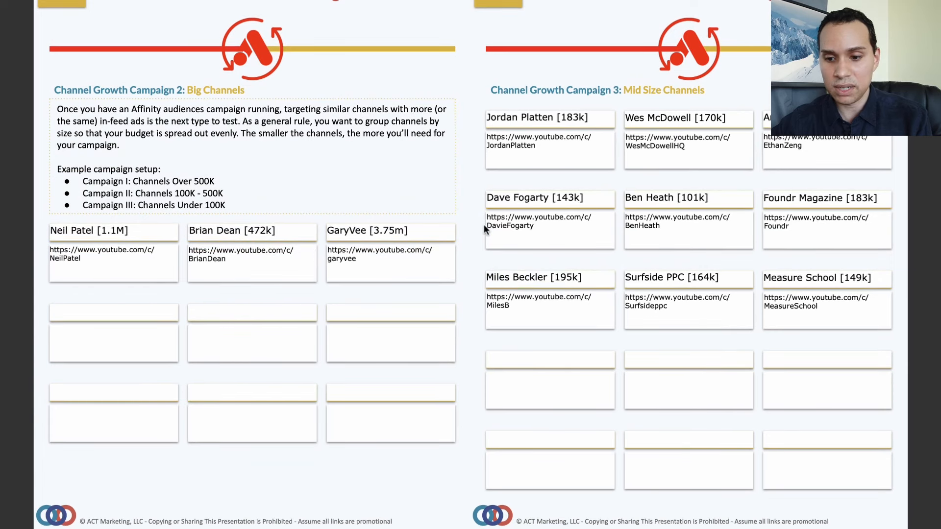
scroll(478, 230, down, 5)
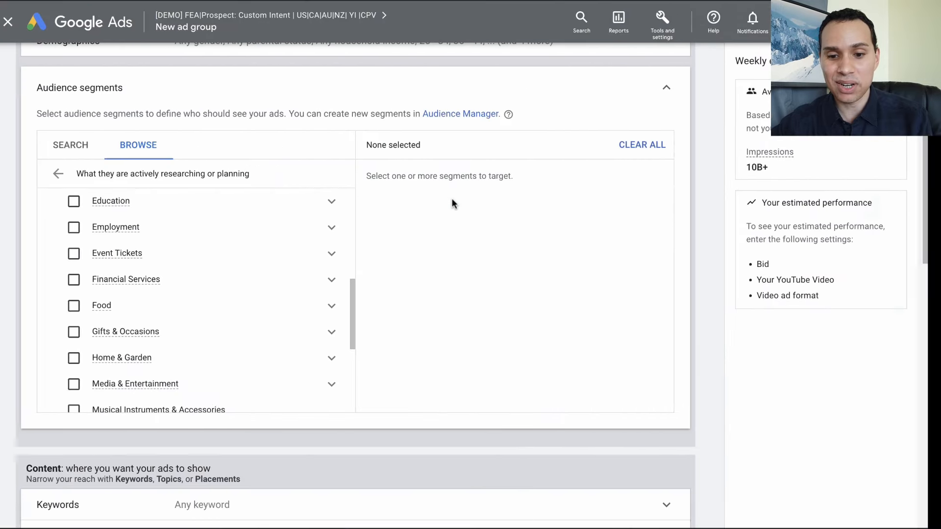
- Start a new custom audience segment and name it "3.1.1| Facebook Ads: Intentions", copying the name from the playbook's interest/intention list
click(70, 174)
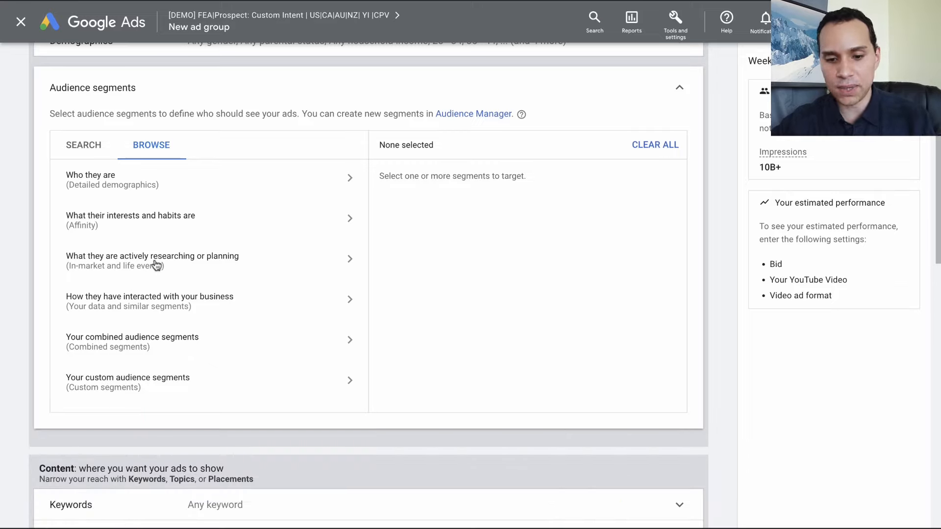
click(128, 388)
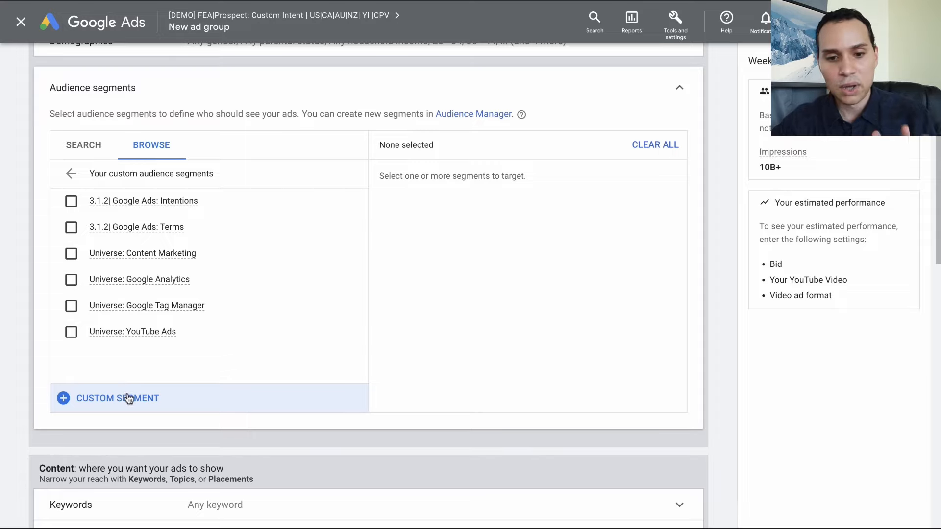
click(70, 174)
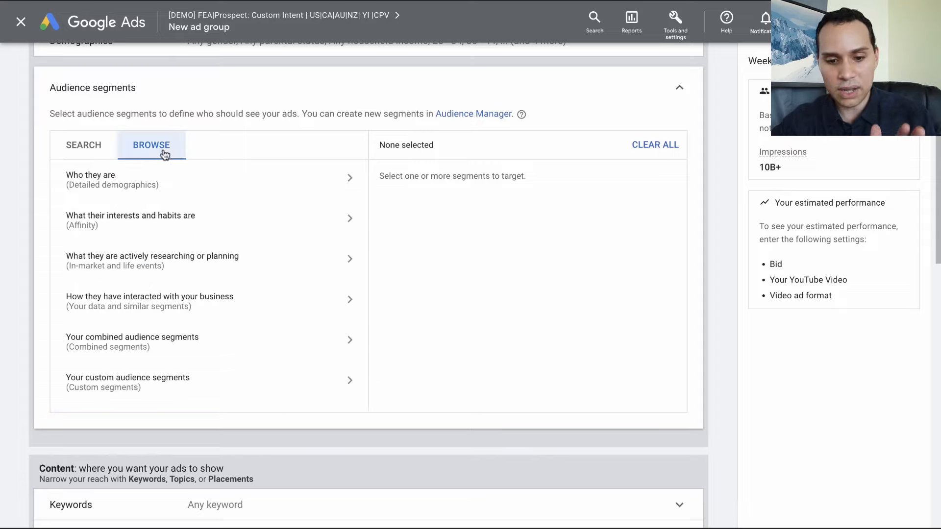
click(125, 388)
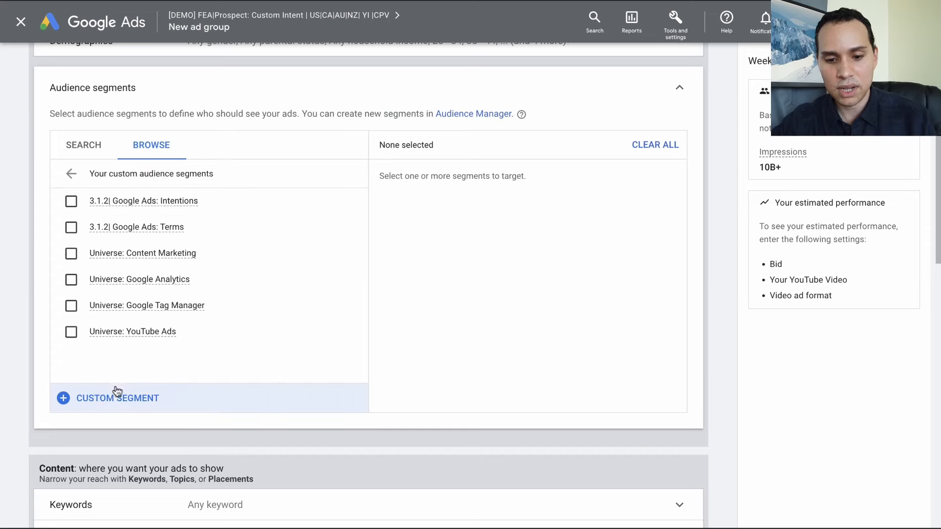
click(113, 393)
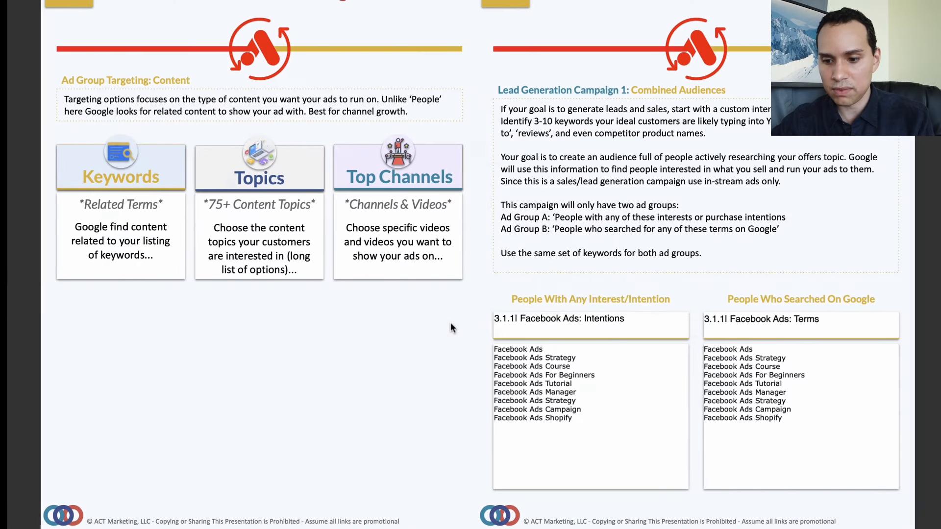
scroll(451, 321, right, 2)
click(534, 319)
triple_click(534, 320)
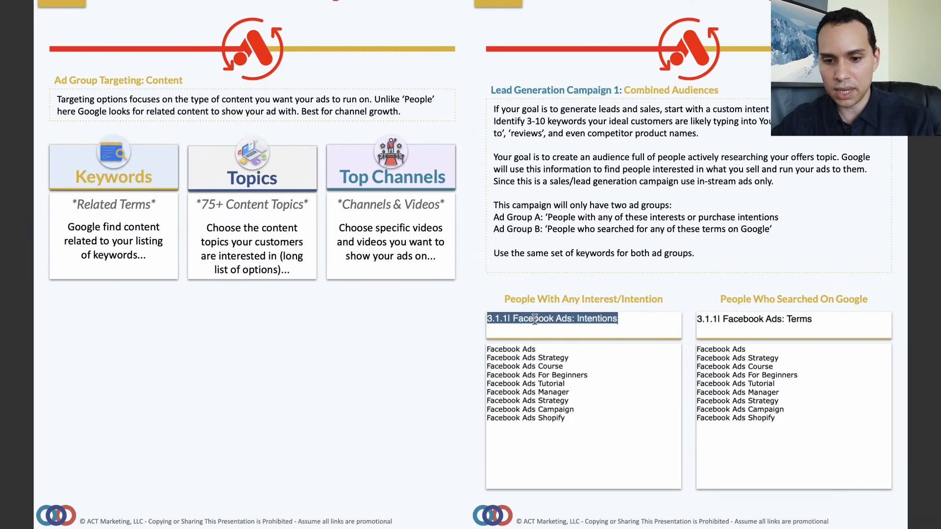
key(ctrl+c)
key(alt+Tab)
click(275, 141)
key(ctrl+v)
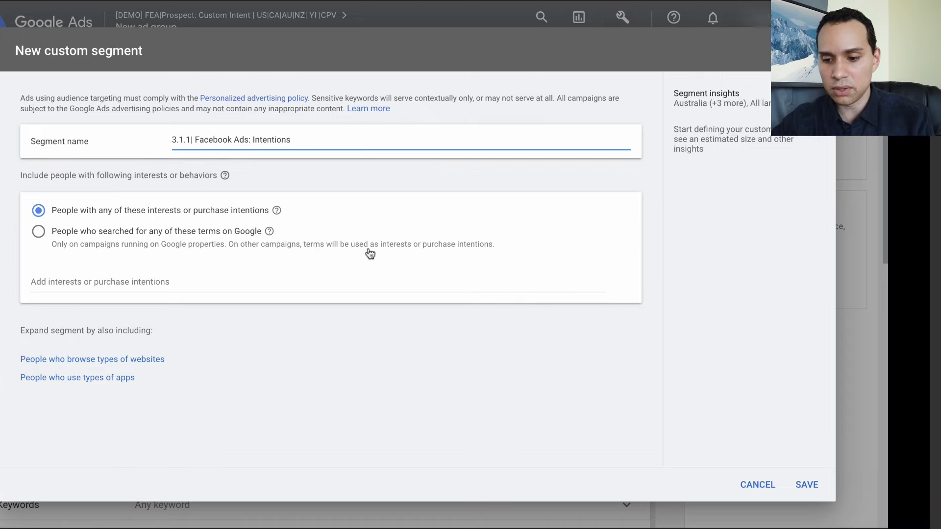
- Copy the playbook's interest/intention keywords, from "Facebook Ads" to "Facebook Ads Shopify", into the custom segment's interests or purchase intentions
key(alt+Tab)
click(513, 391)
key(ctrl+a)
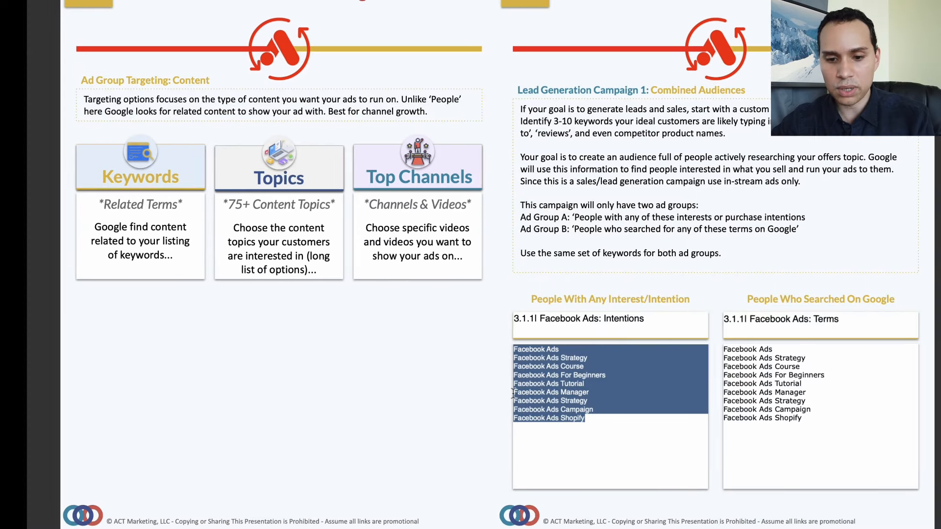
key(ctrl+c)
key(alt+Tab)
click(167, 278)
key(ctrl+v)
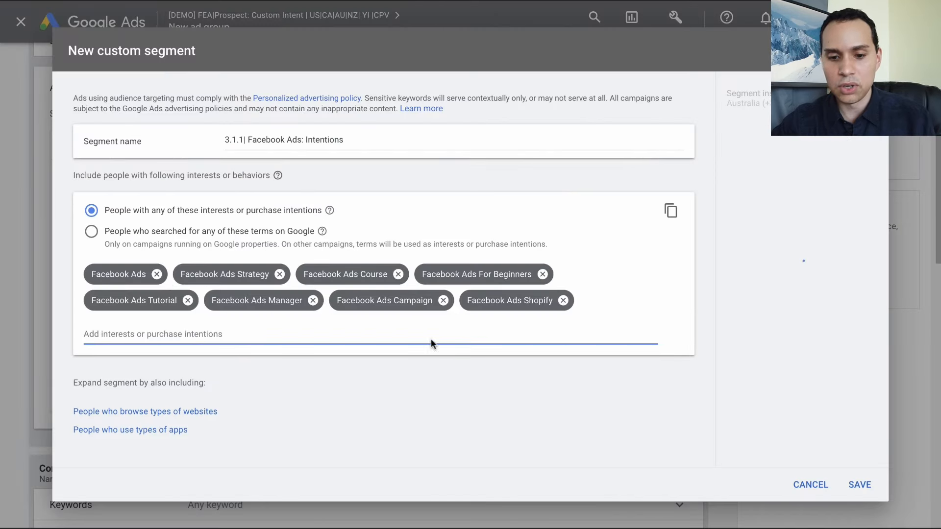
- Switch to YouTube and enter "Facebook Ads" as an example search term
click(404, 385)
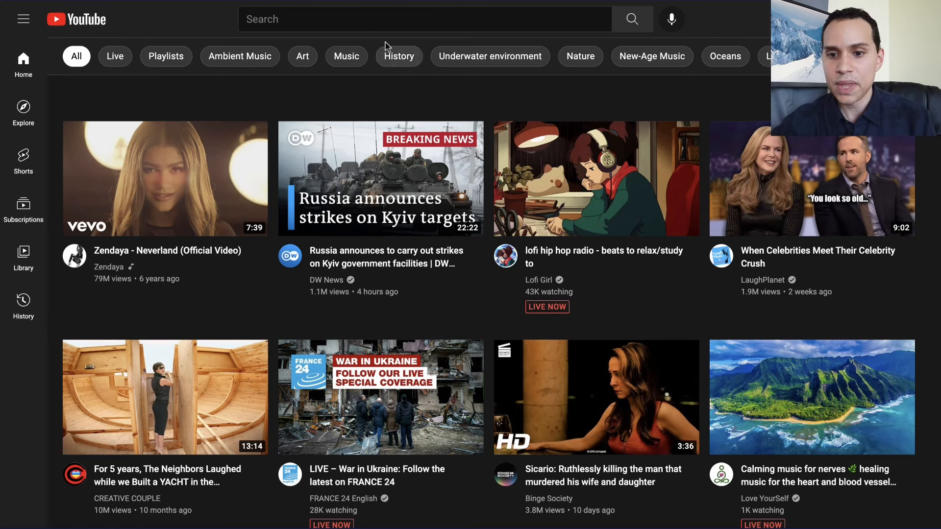
click(387, 20)
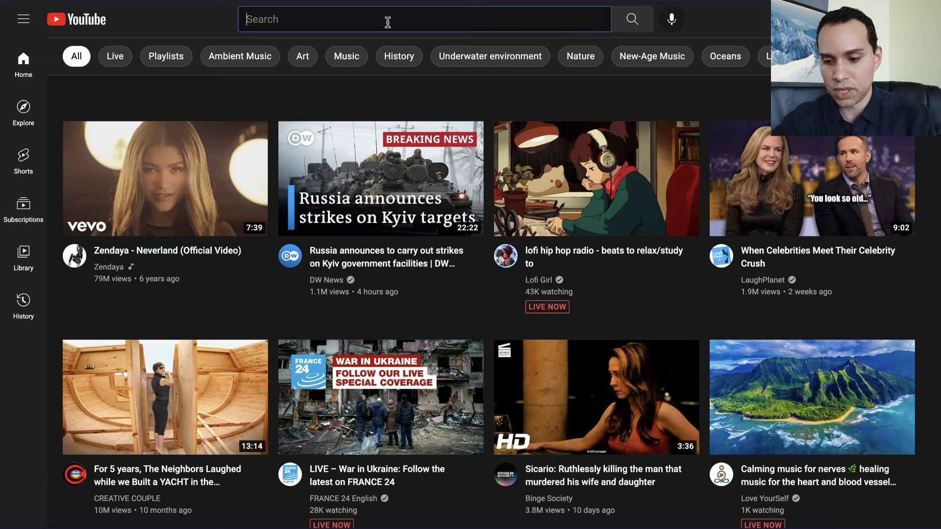
text(Facebook)
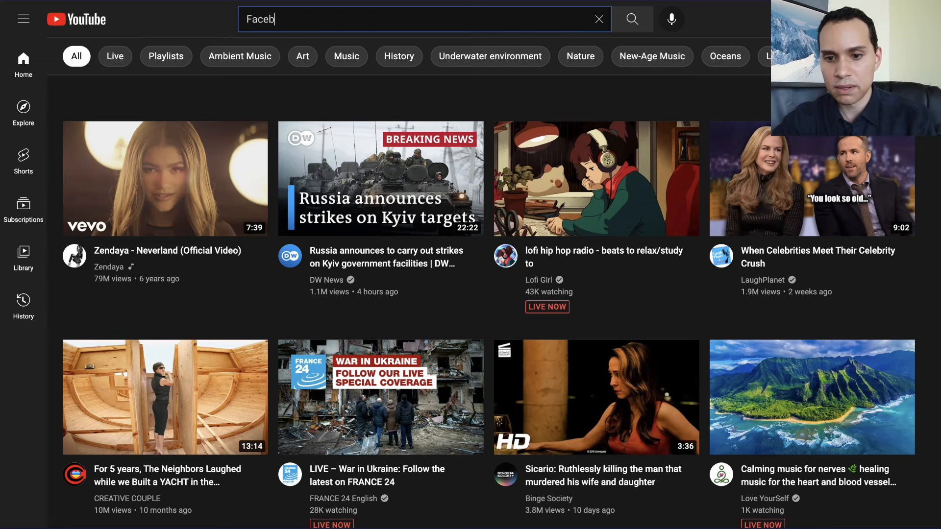
text( Ads)
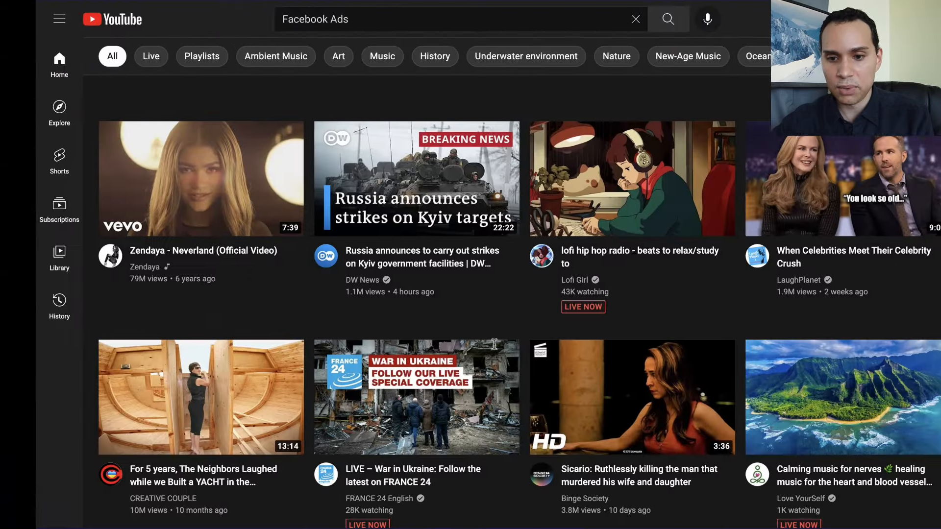
click(346, 36)
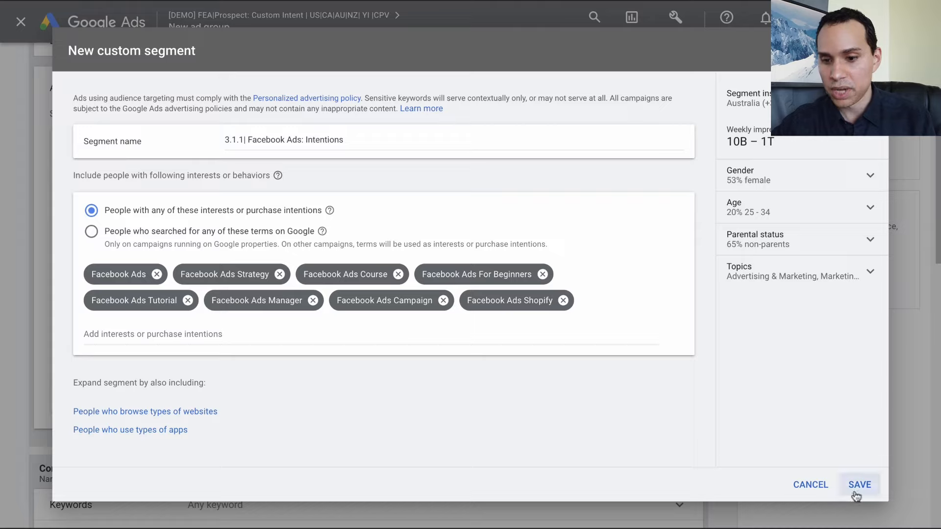
- Copy the segment name "3.1.1| Facebook Ads: Intentions" and save the new custom segment
click(376, 135)
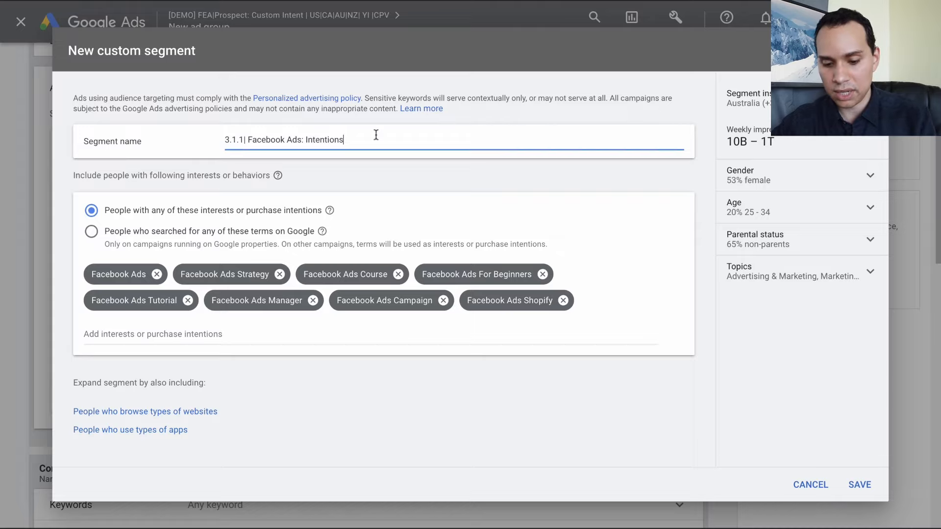
key(ctrl+a)
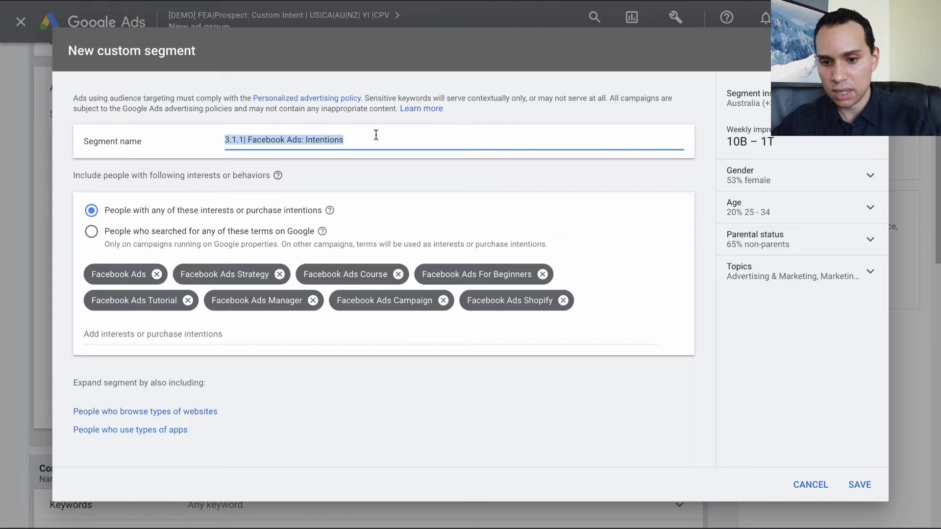
click(865, 487)
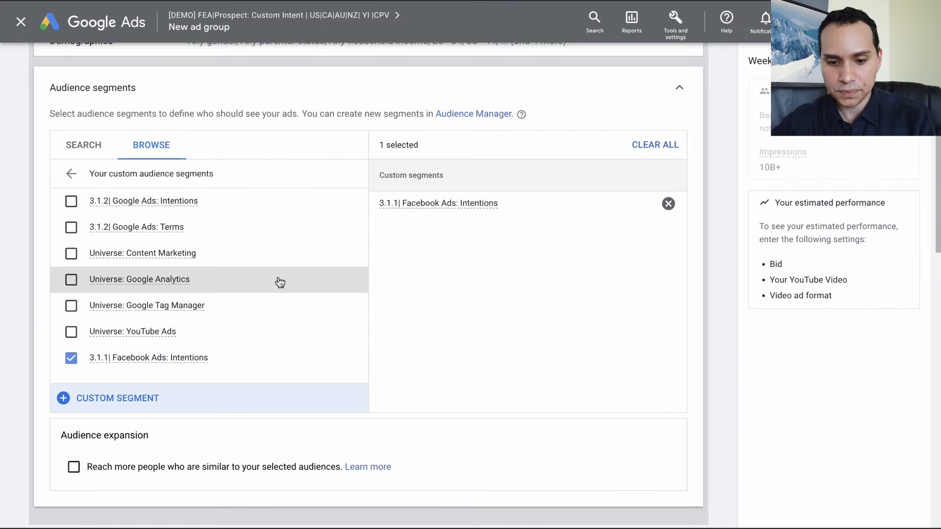
scroll(380, 332, up, 1)
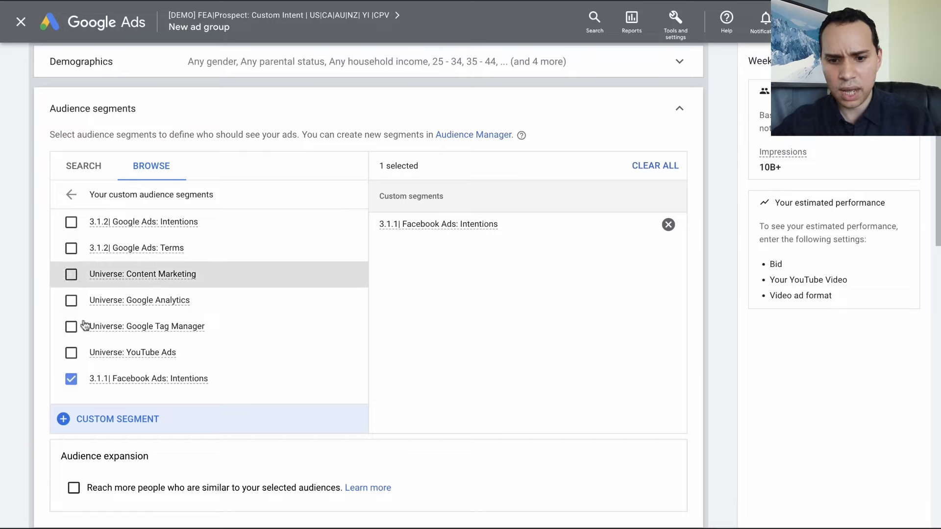
click(65, 253)
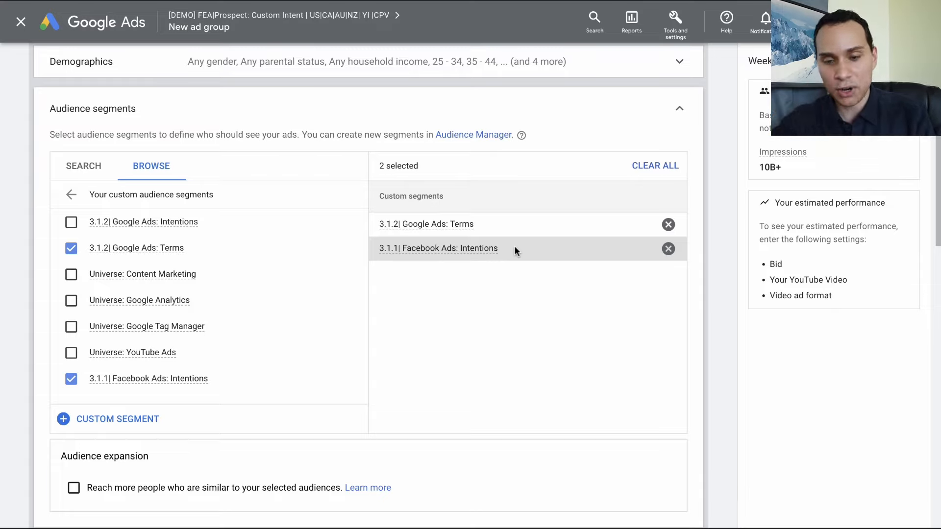
click(668, 225)
- Name the ad group "3.1.1| Facebook Ads: Intentions" using the copied segment name
scroll(405, 141, up, 3)
click(299, 120)
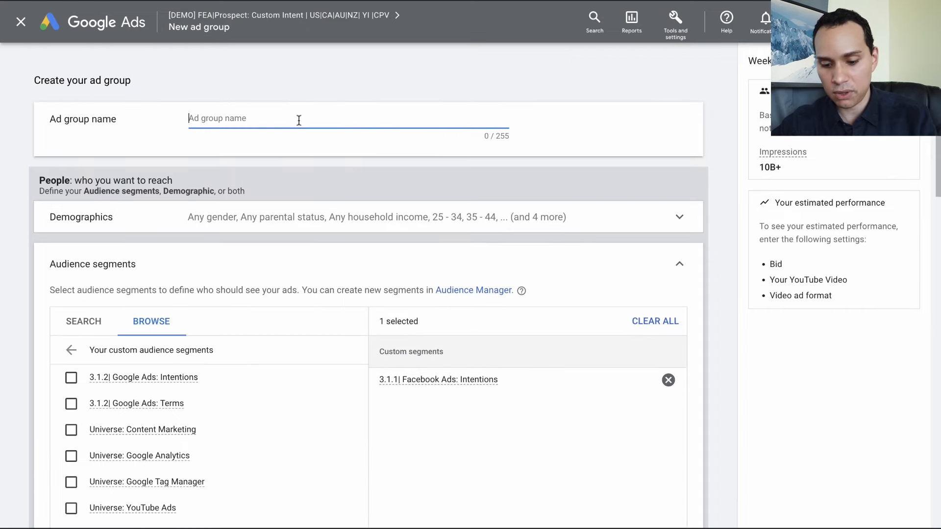
key(ctrl+v)
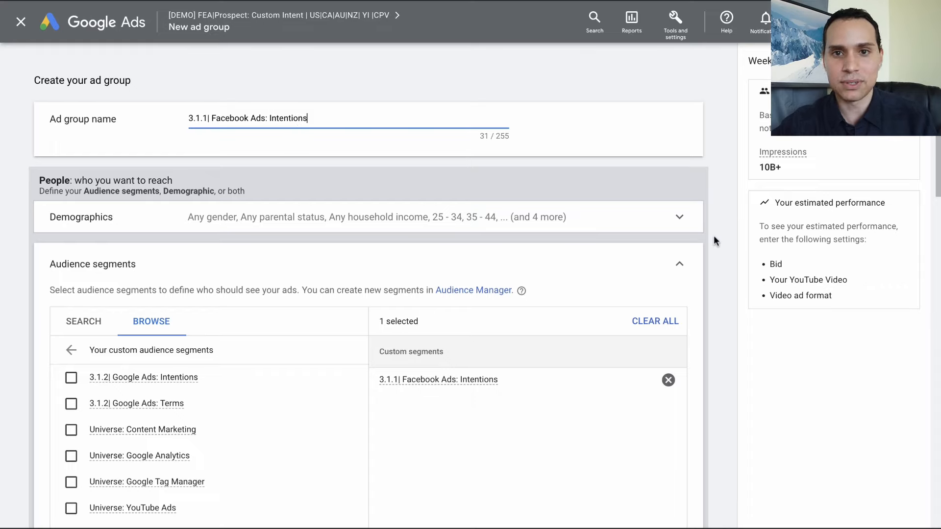
- Review the ad group's placement targeting options and set the maximum CPV bid to $0.20
scroll(714, 235, down, 5)
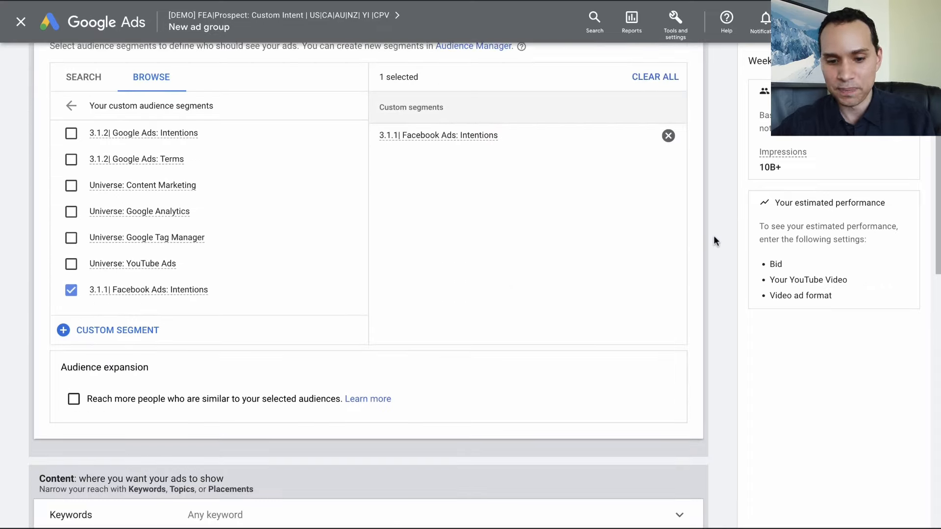
scroll(713, 241, down, 6)
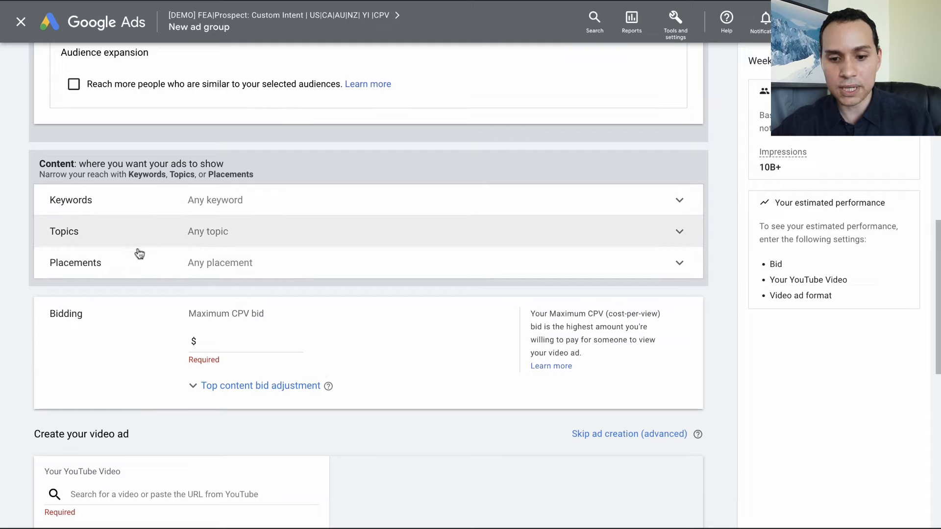
click(138, 264)
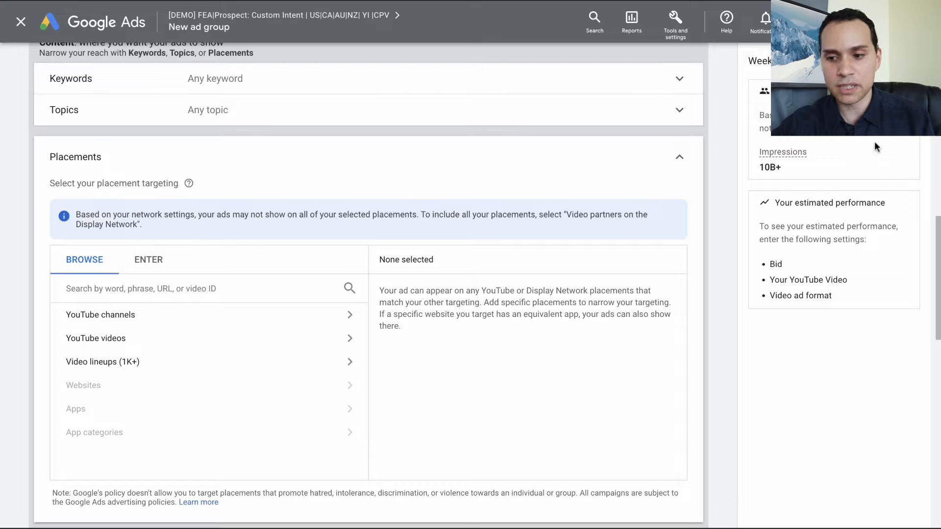
click(680, 158)
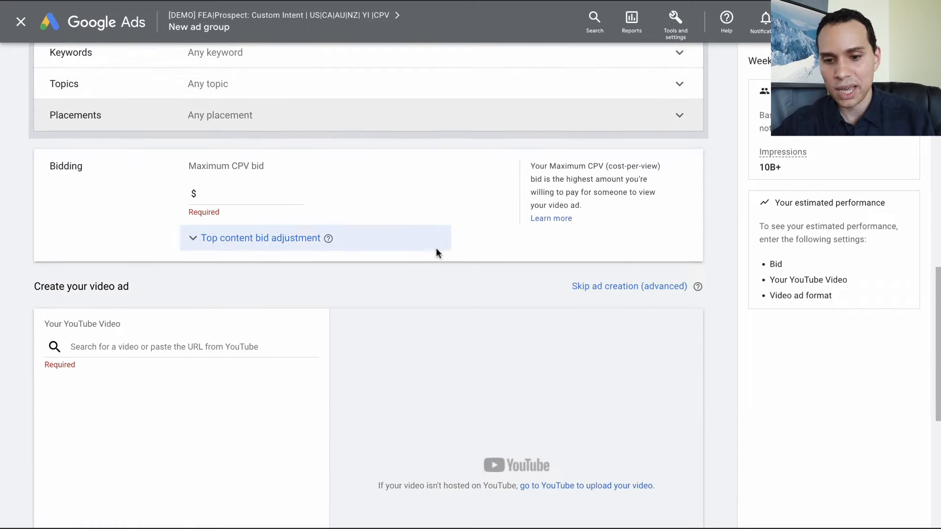
click(251, 188)
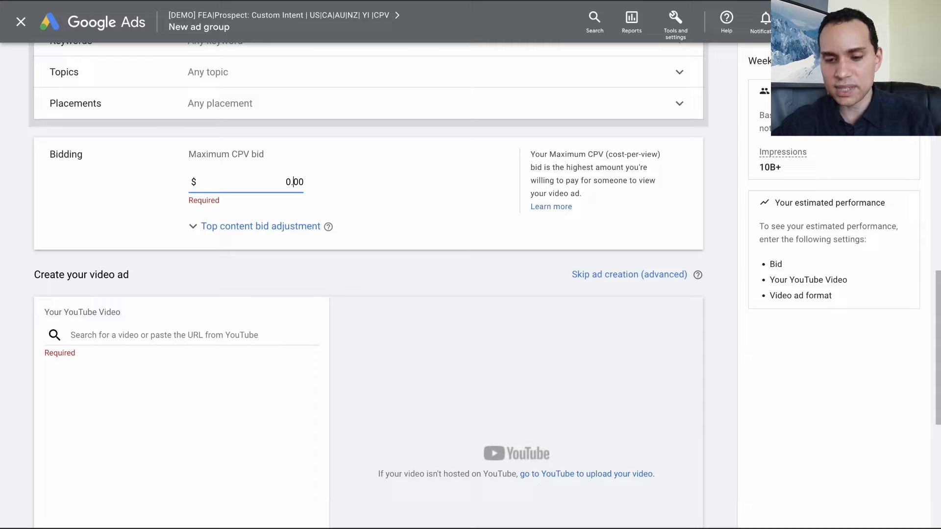
key(shift+Right)
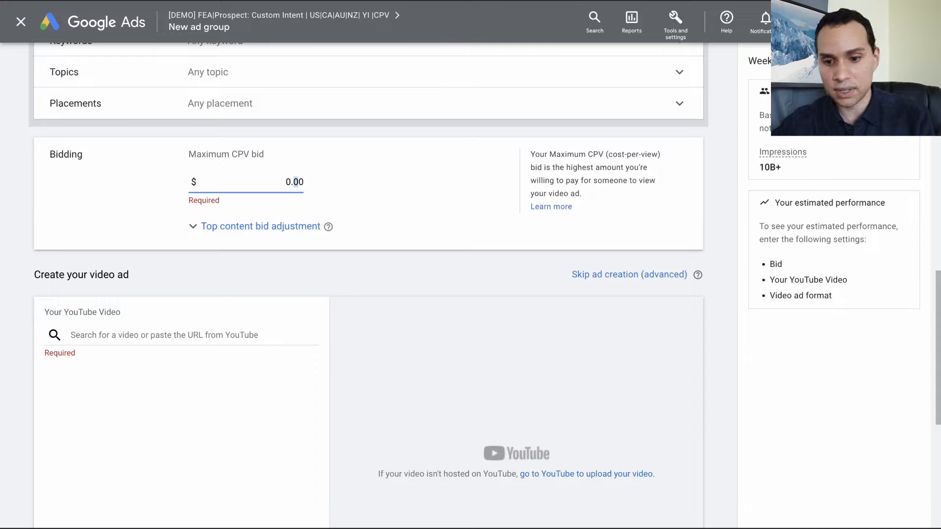
text(2)
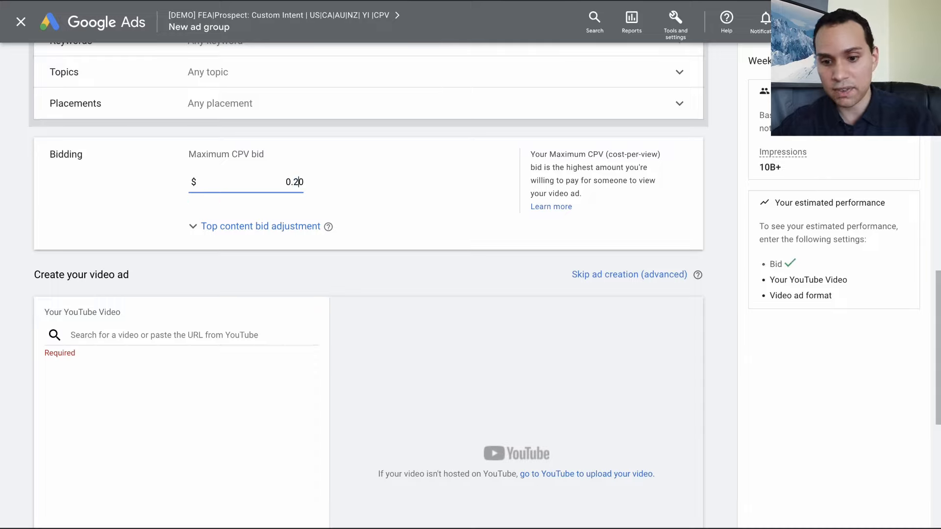
click(373, 185)
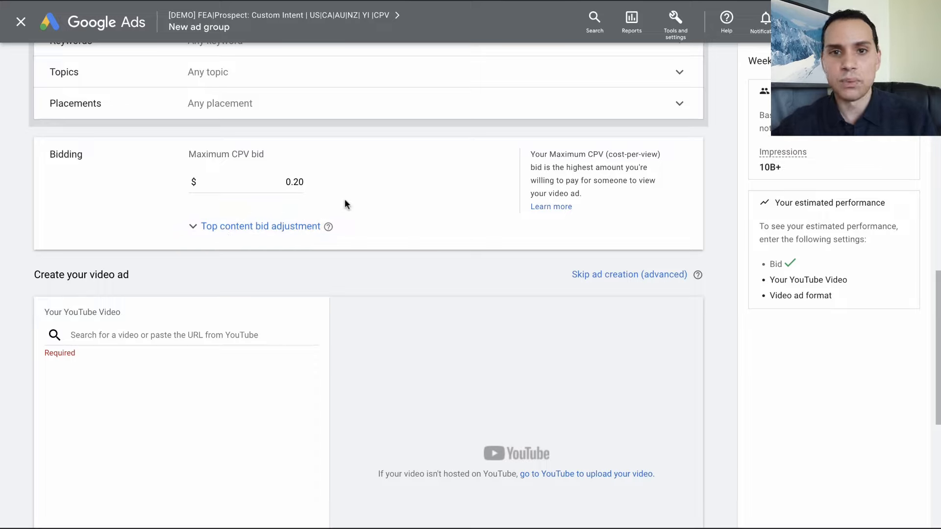
- Skip ad creation and save the ad group with the skippable in-stream ad format
click(631, 276)
click(598, 309)
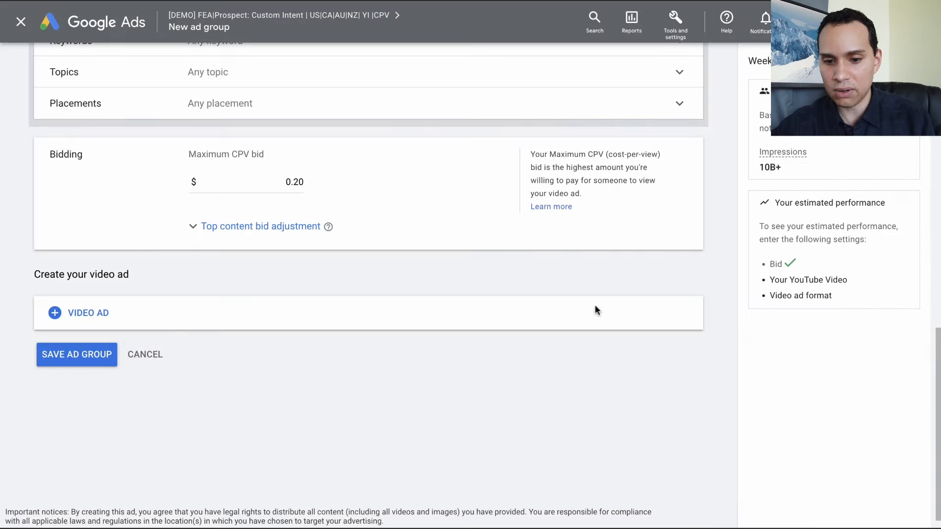
click(69, 354)
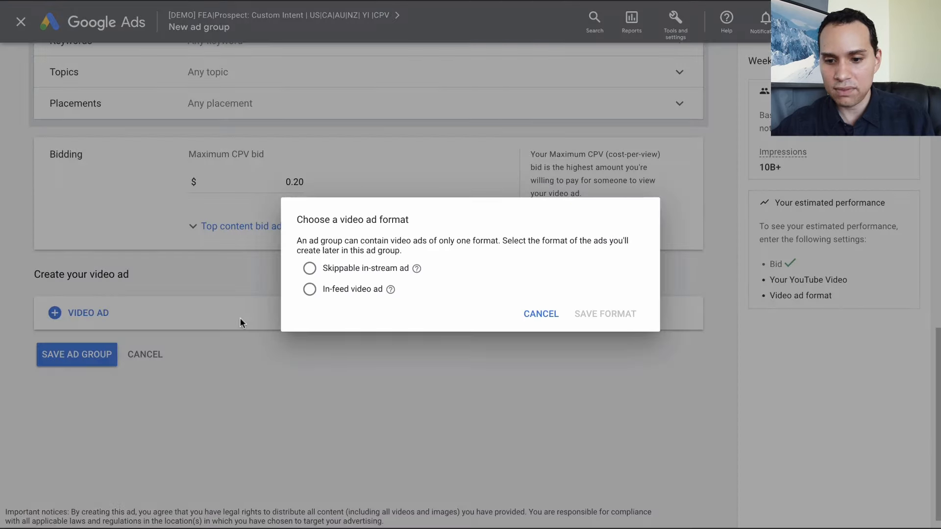
click(348, 273)
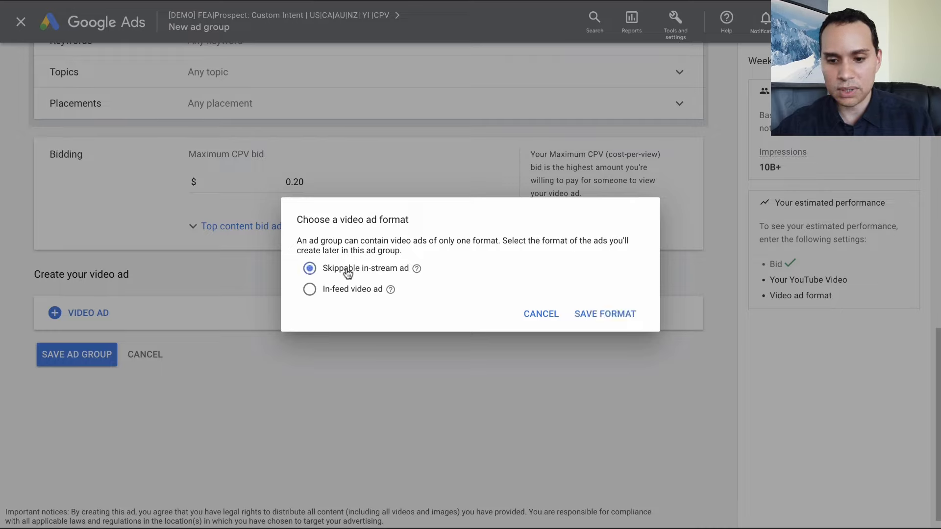
click(613, 319)
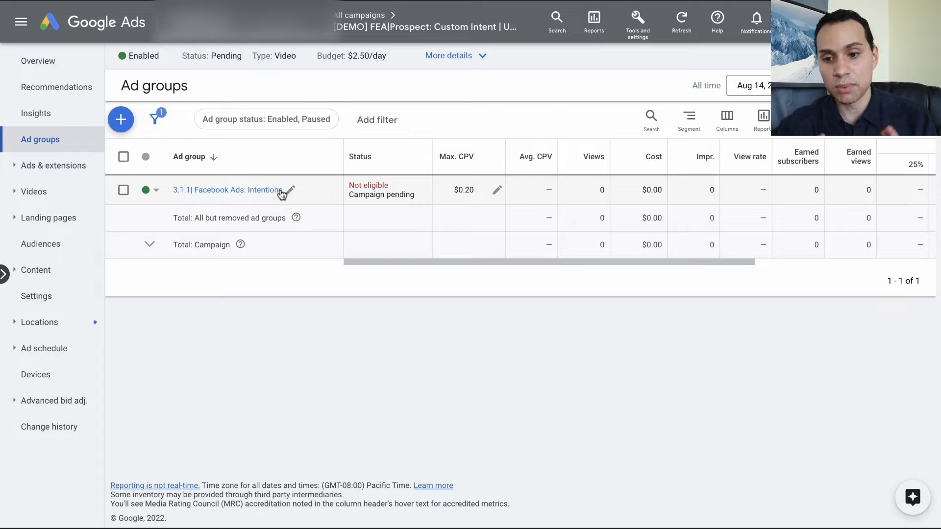
- Start a second ad group in the custom intent campaign and clear its prefilled name
click(123, 118)
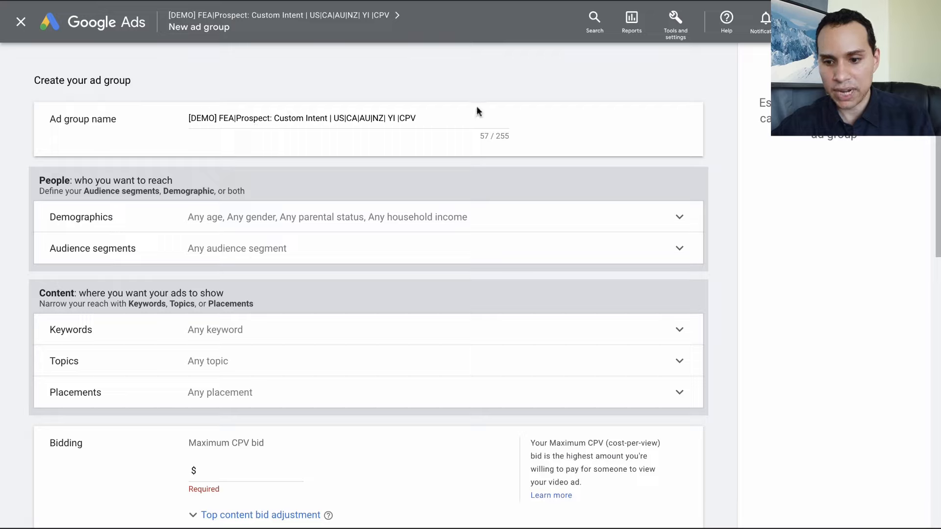
click(454, 117)
key(ctrl+a)
key(BackSpace)
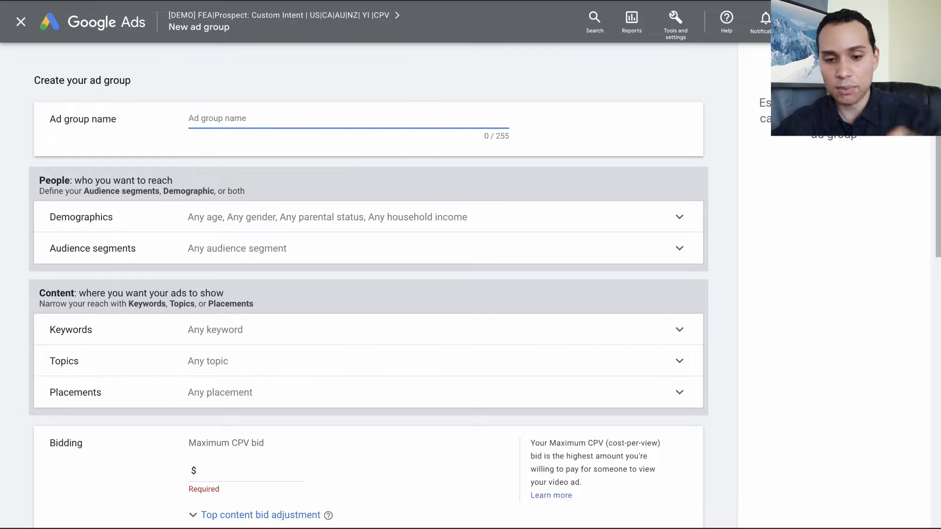
- Exclude the 18 - 24 age range from the new ad group's demographics and check the selection
click(234, 223)
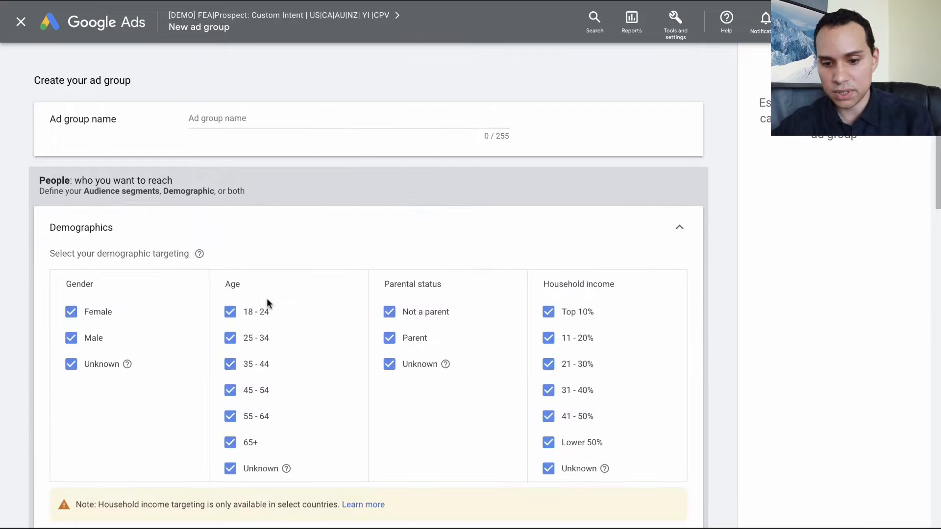
click(230, 312)
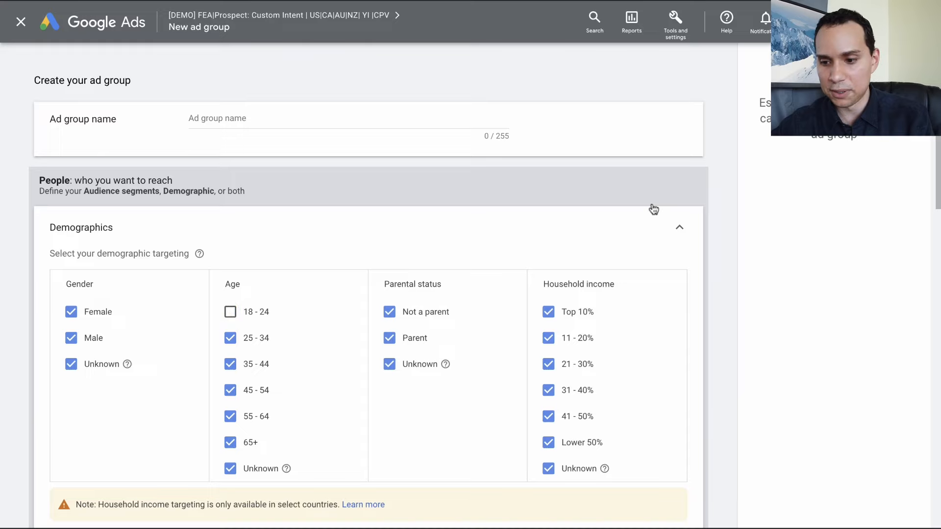
click(679, 226)
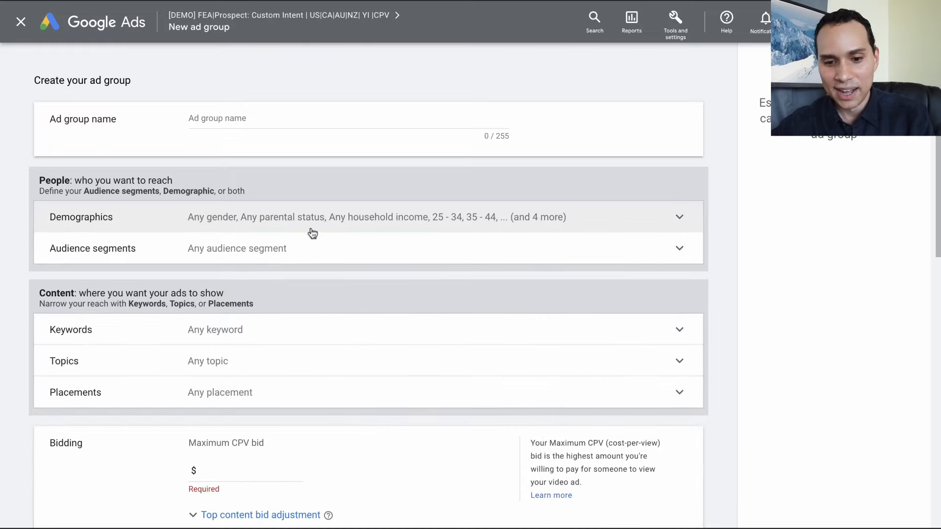
scroll(304, 230, down, 2)
scroll(292, 189, up, 2)
click(269, 229)
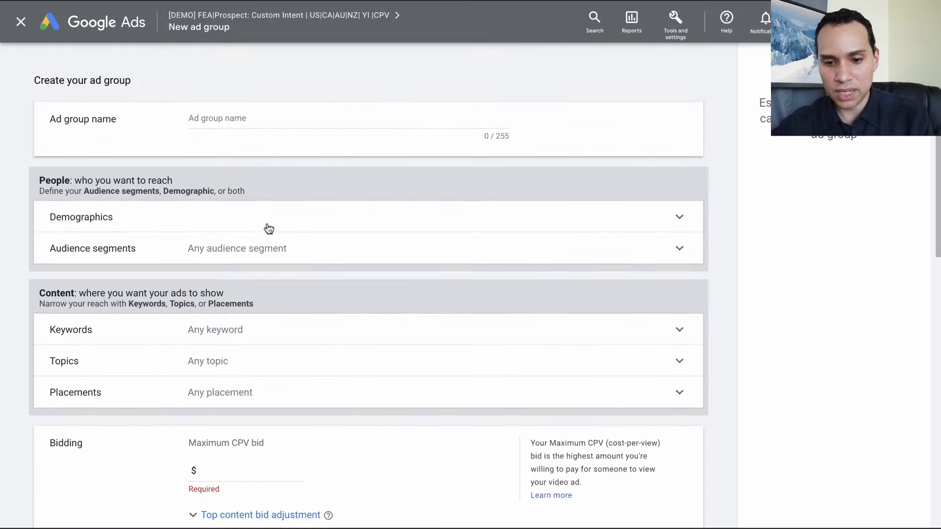
click(680, 230)
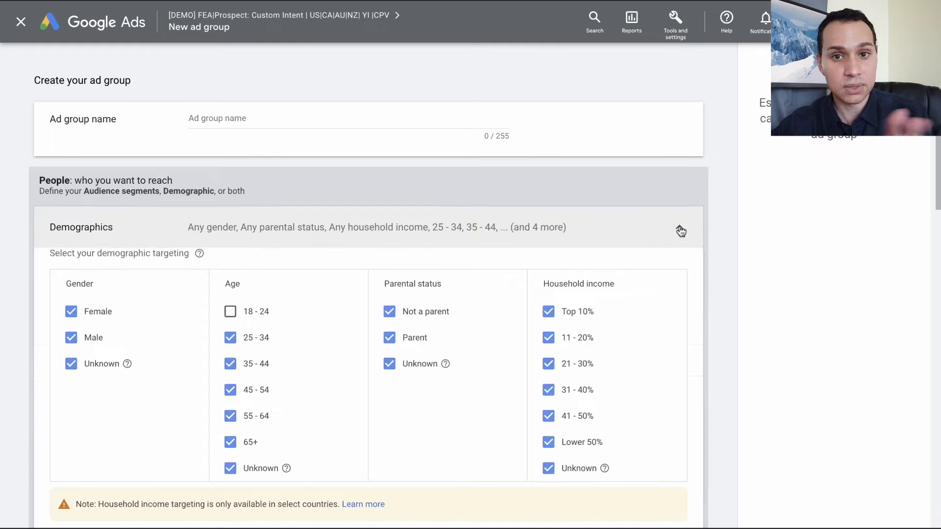
- Open the new ad group's custom audience segments and start a new custom segment
click(362, 260)
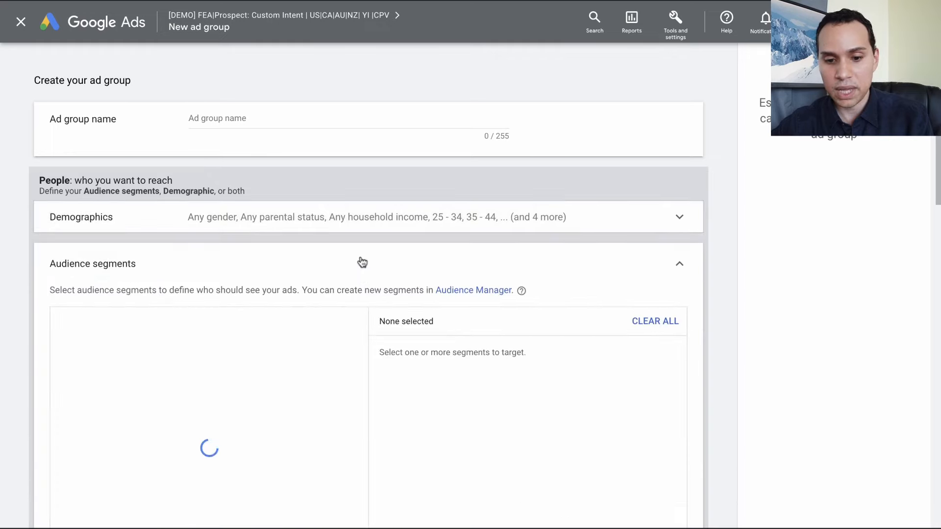
click(147, 213)
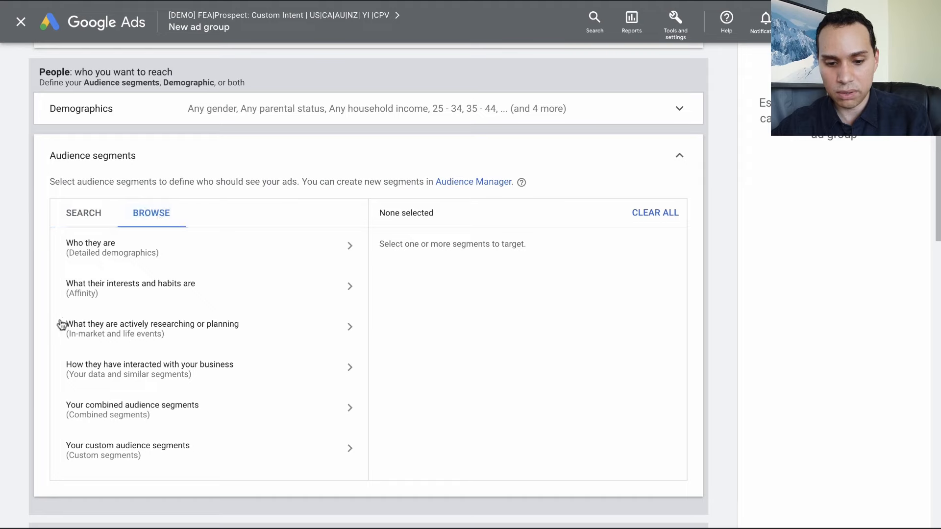
click(145, 445)
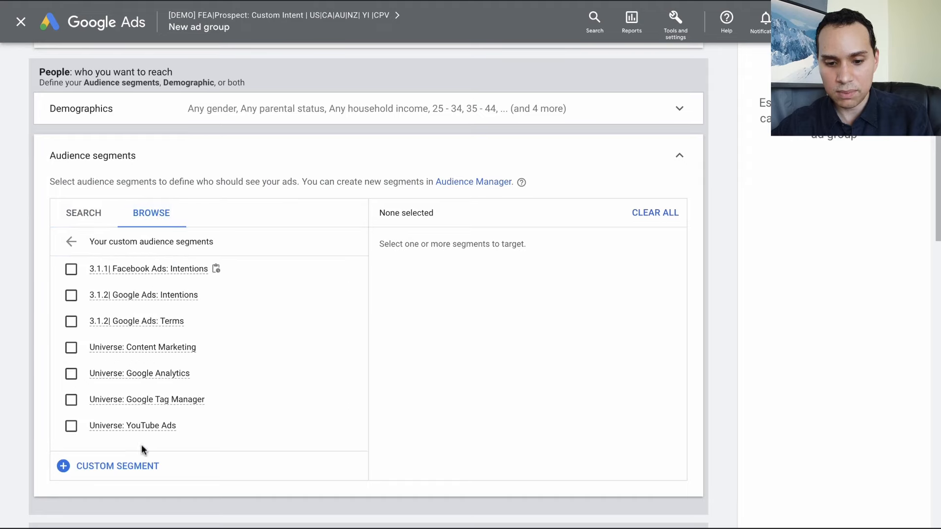
click(131, 464)
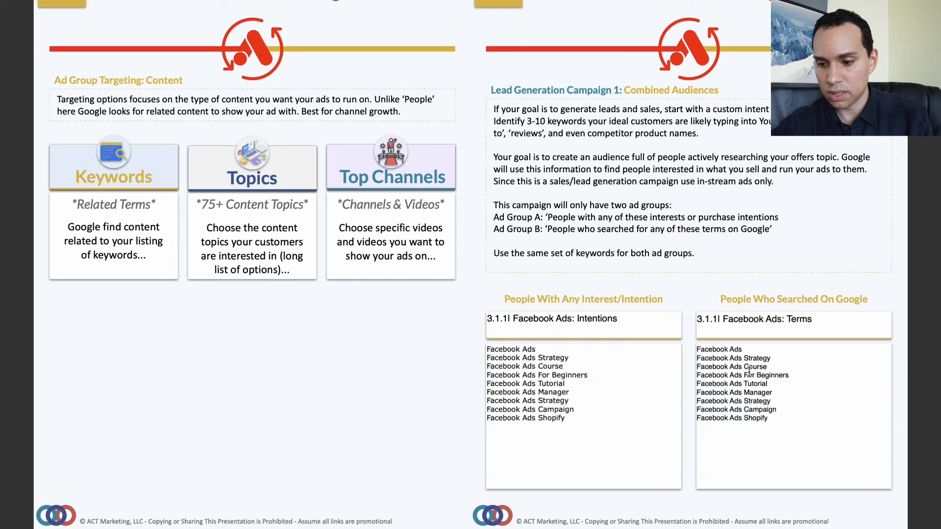
- Copy the Facebook Ads keyword list under People Who Searched On Google from the planning document into the new custom segment
key(super+a)
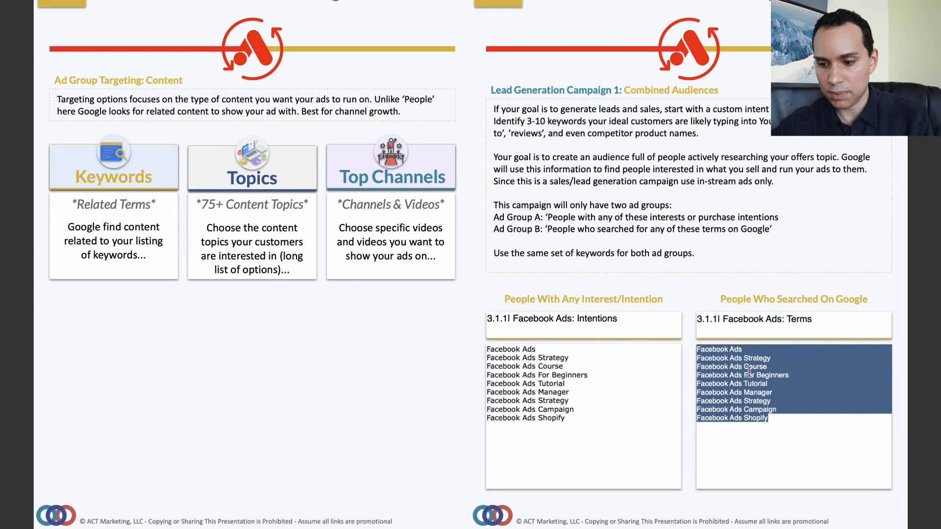
key(ctrl+Left)
click(381, 284)
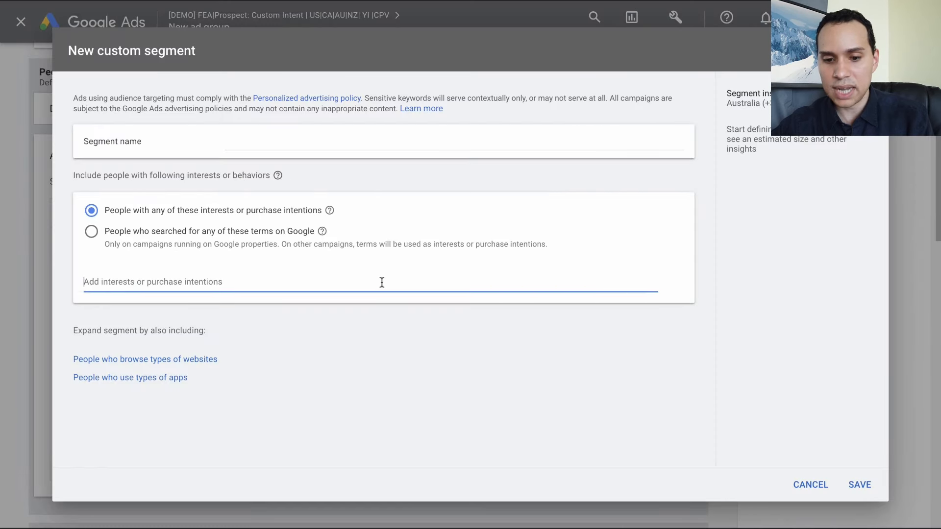
text(Facebook Ads Facebook Ads Strategy Facebook Ads Course Facebook Ads For Beginners Facebook Ads Tutorial Facebook Ads Manager Facebook Ads Campaign Facebook Ads Shopify)
- Name the segment "3.1.1| Facebook Ads: Terms" as in the planning document, target people who searched these terms on Google, and save it
key(ctrl+Right)
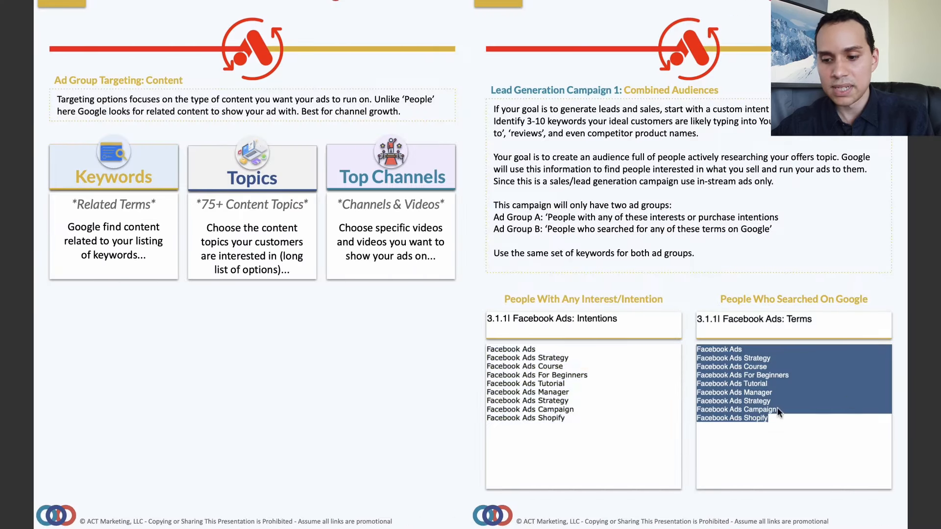
click(774, 328)
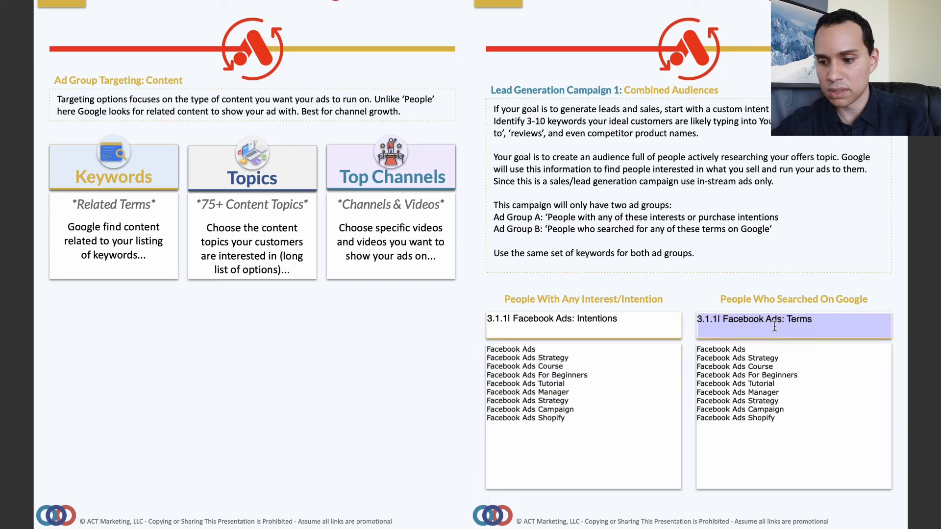
key(super+a)
key(super+c)
key(ctrl+Left)
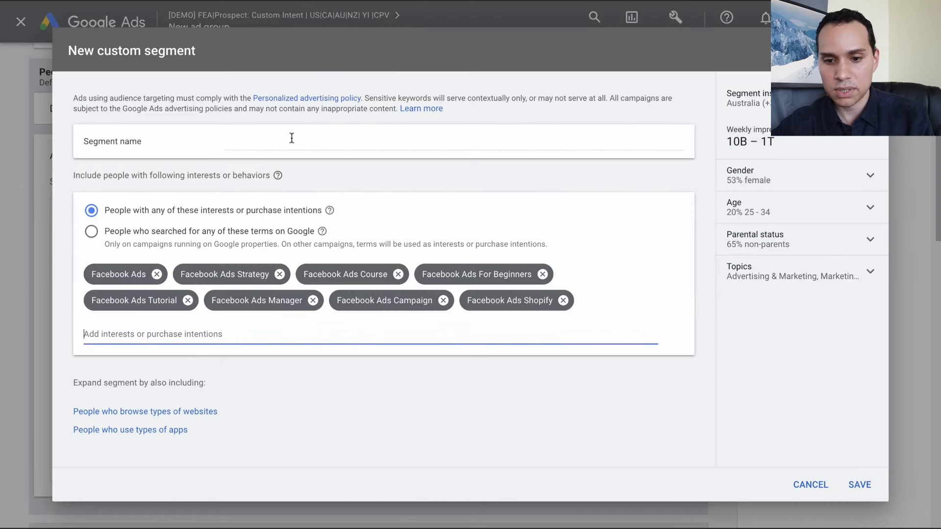
click(289, 139)
key(super+v)
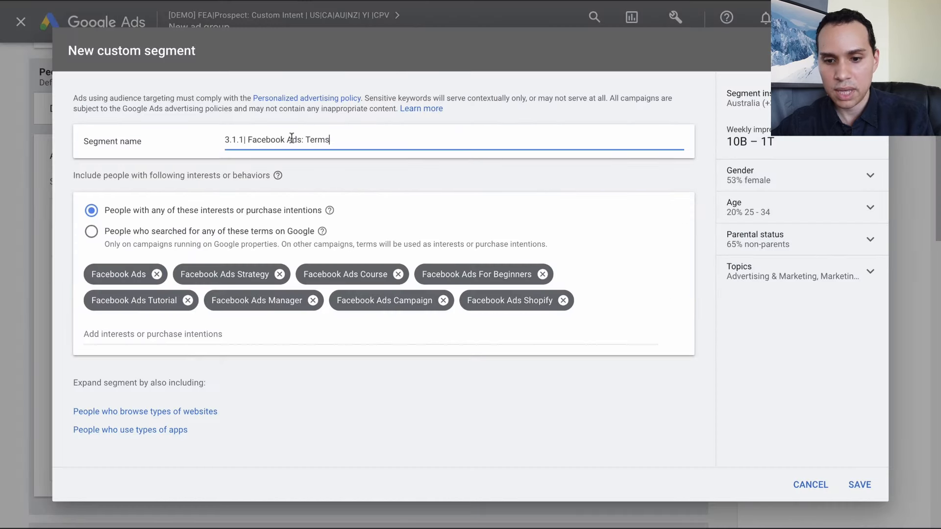
click(152, 233)
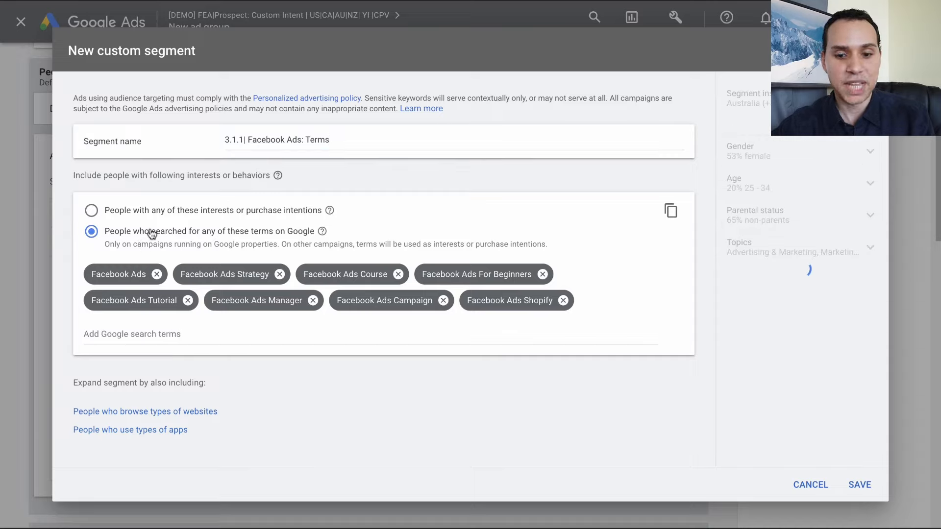
click(860, 485)
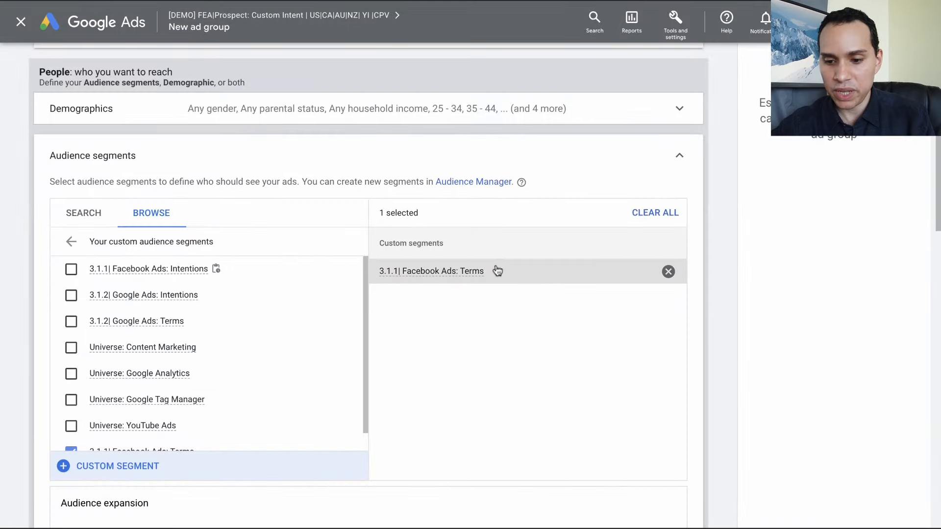
- Set the new ad group's maximum CPV bid to $0.20
scroll(453, 290, down, 10)
scroll(454, 290, up, 3)
scroll(454, 291, up, 5)
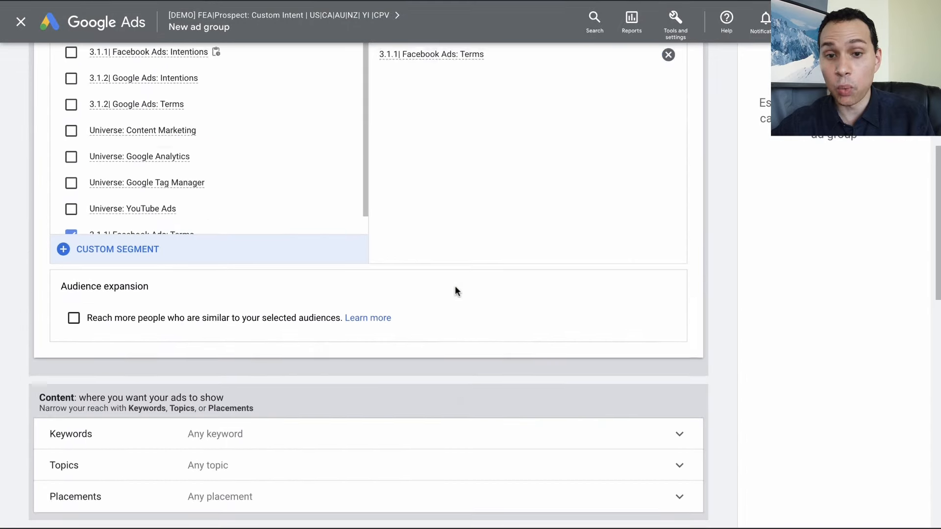
scroll(455, 291, down, 6)
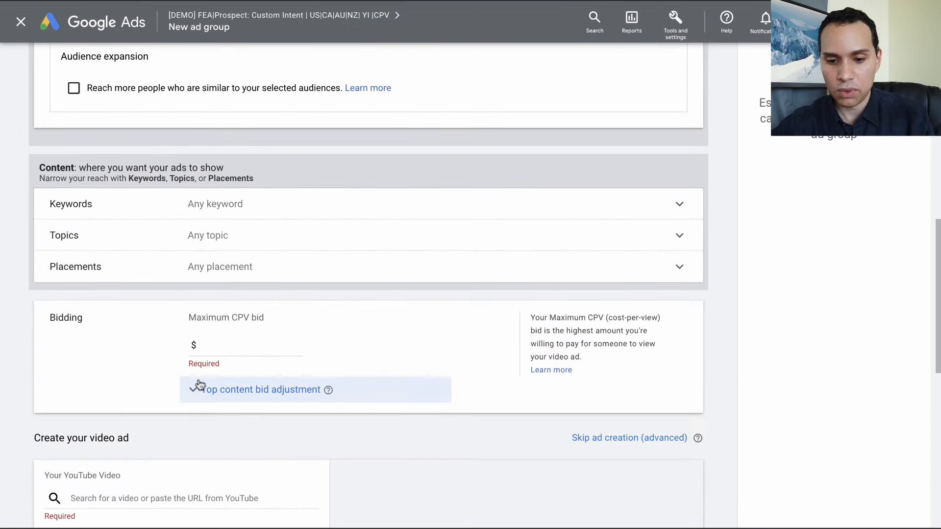
click(245, 348)
text(20)
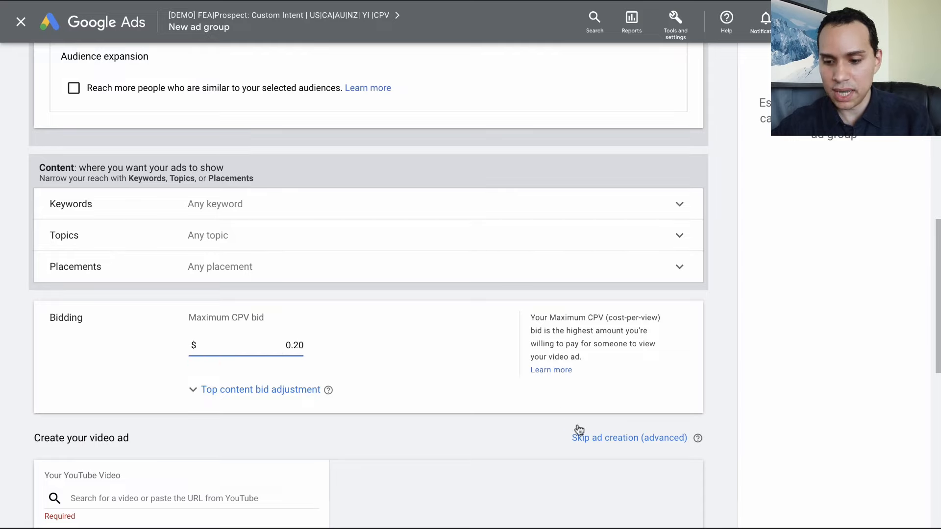
- Skip ad creation and save skippable in-stream ad as the ad group's video ad format
click(608, 431)
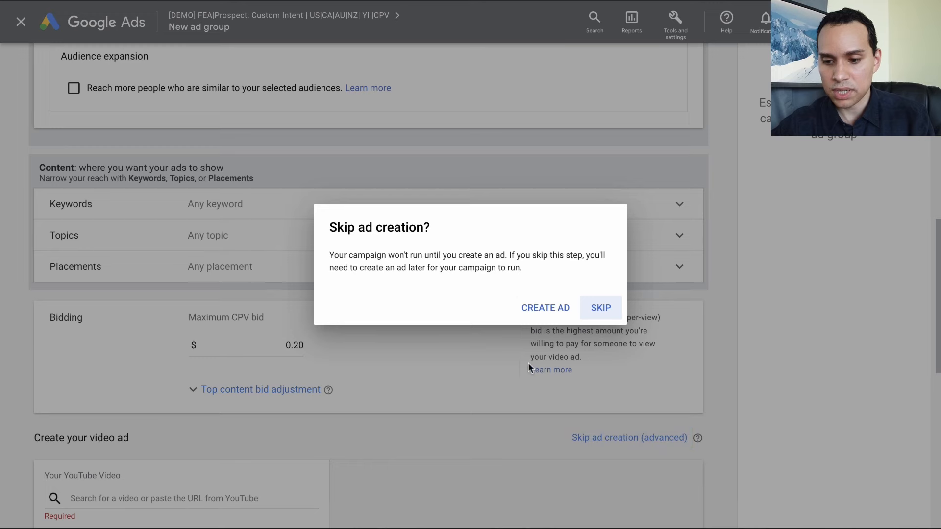
click(600, 308)
click(94, 510)
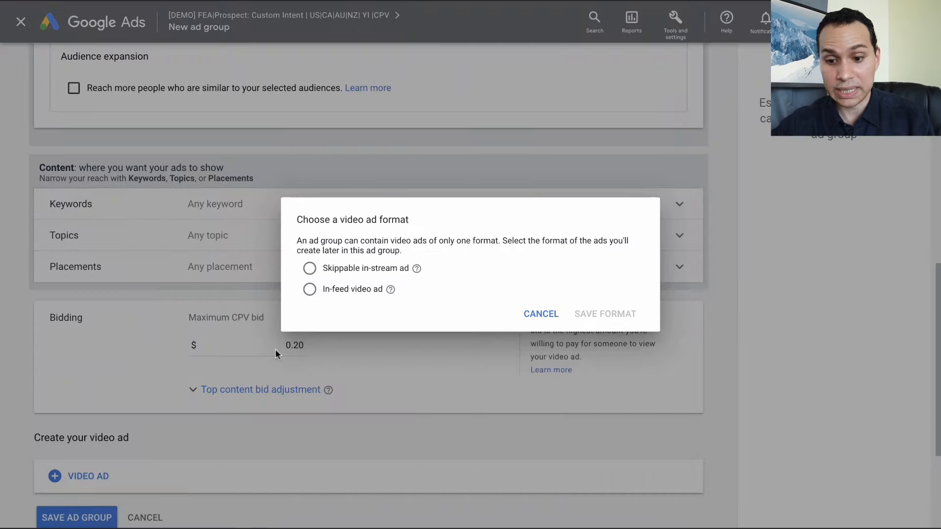
click(372, 274)
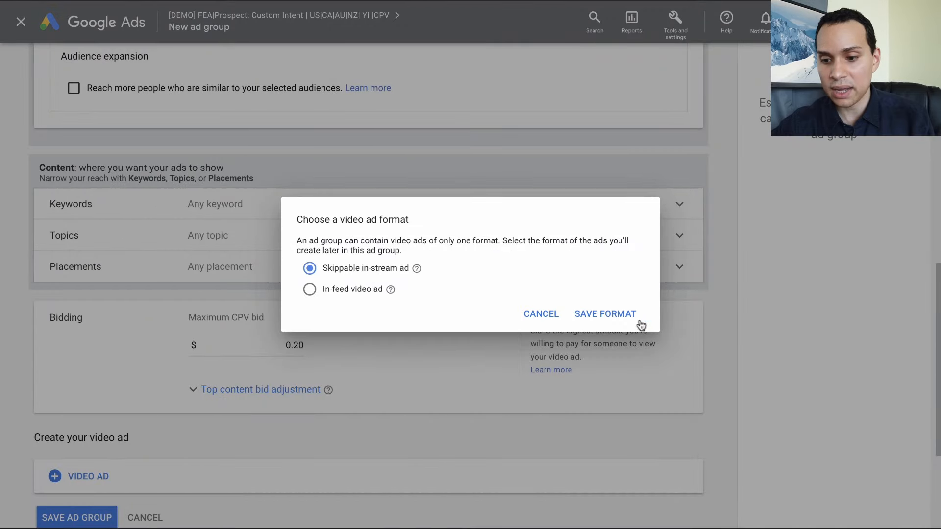
click(615, 316)
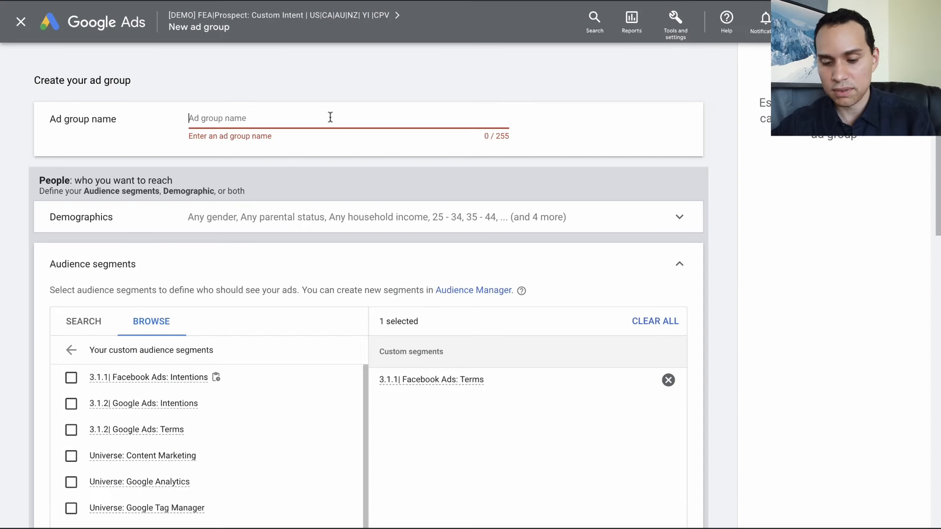
- Name the ad group "3.1.1| Facebook Ads: Terms" and save it
key(ctrl+v)
scroll(329, 116, down, 6)
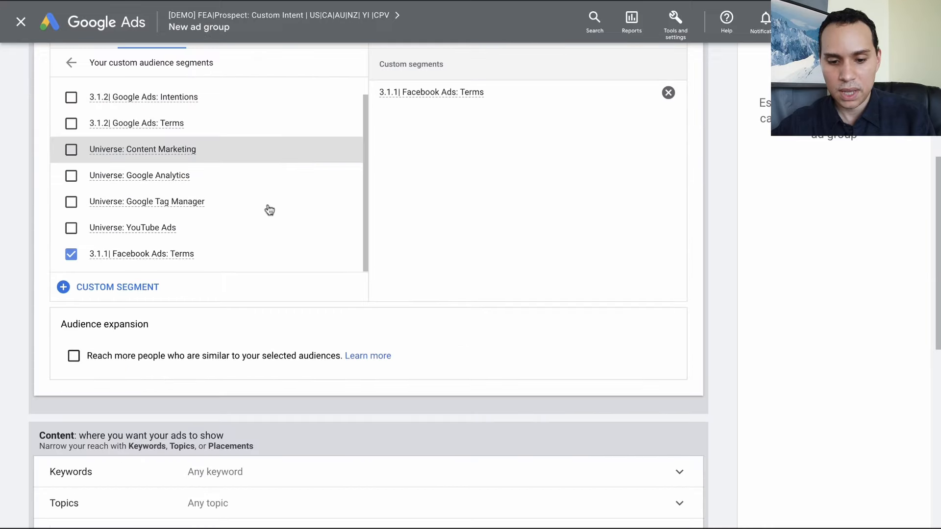
scroll(105, 424, down, 5)
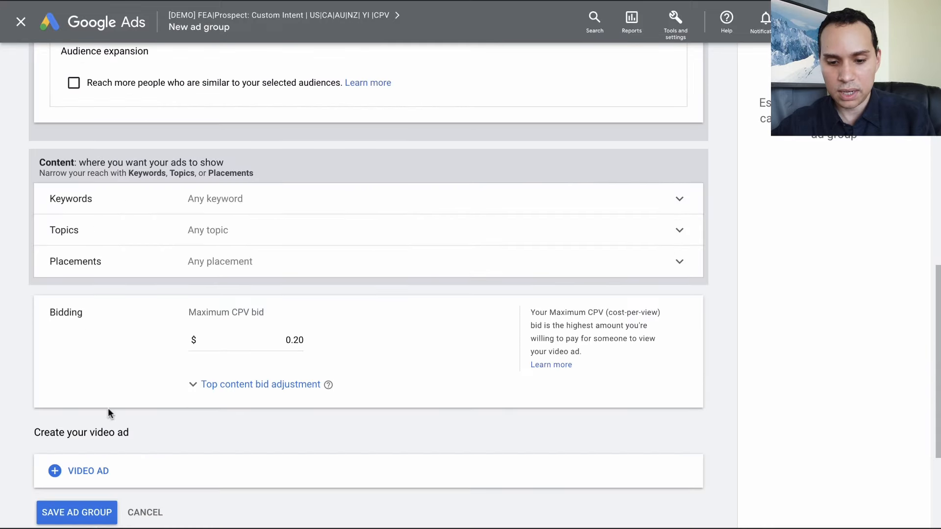
click(84, 510)
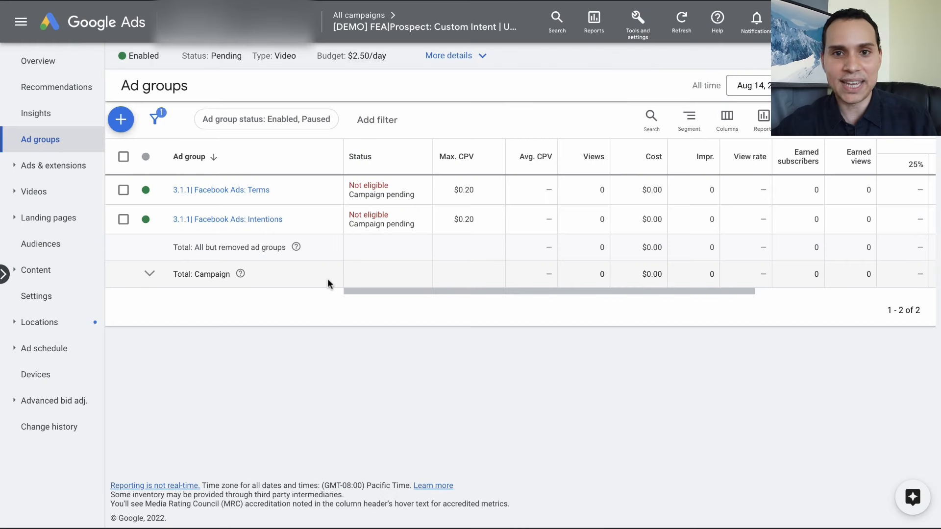
click(232, 191)
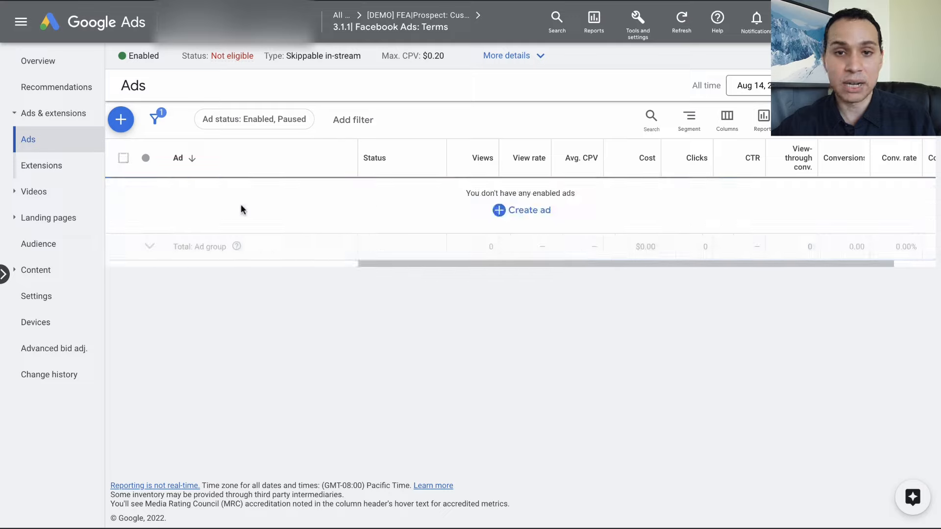
click(121, 119)
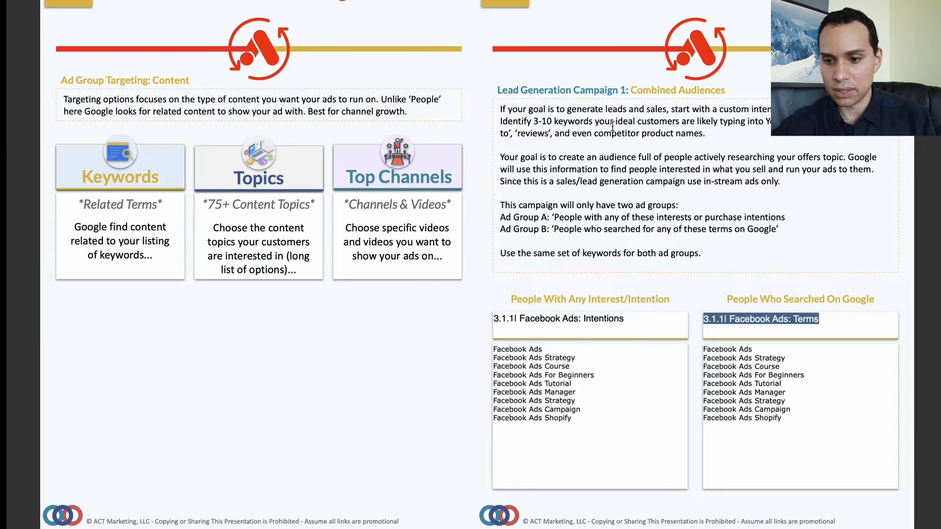
key(Right)
scroll(471, 247, down, 10)
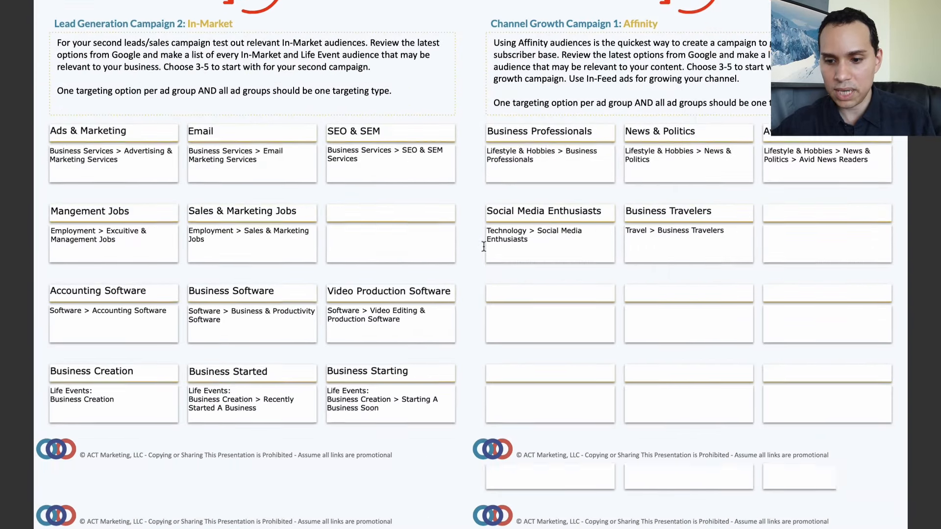
scroll(465, 249, down, 15)
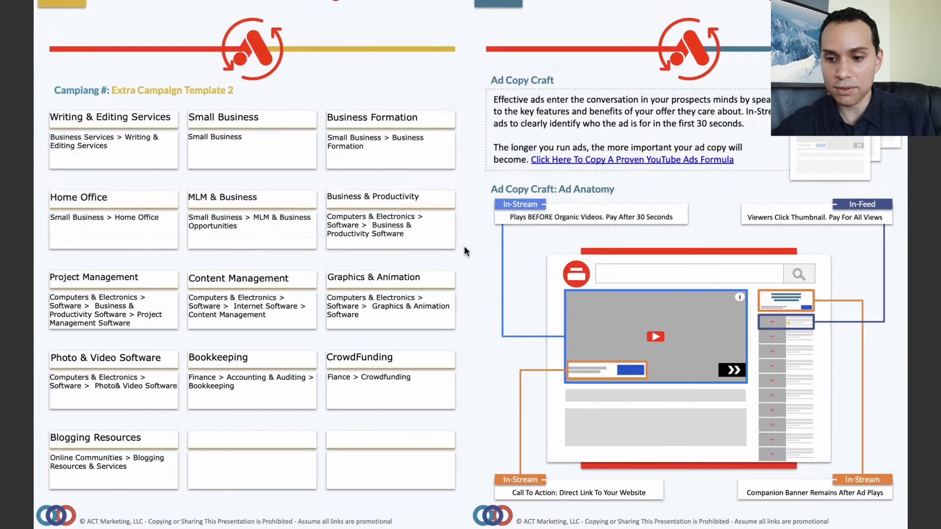
scroll(464, 246, down, 5)
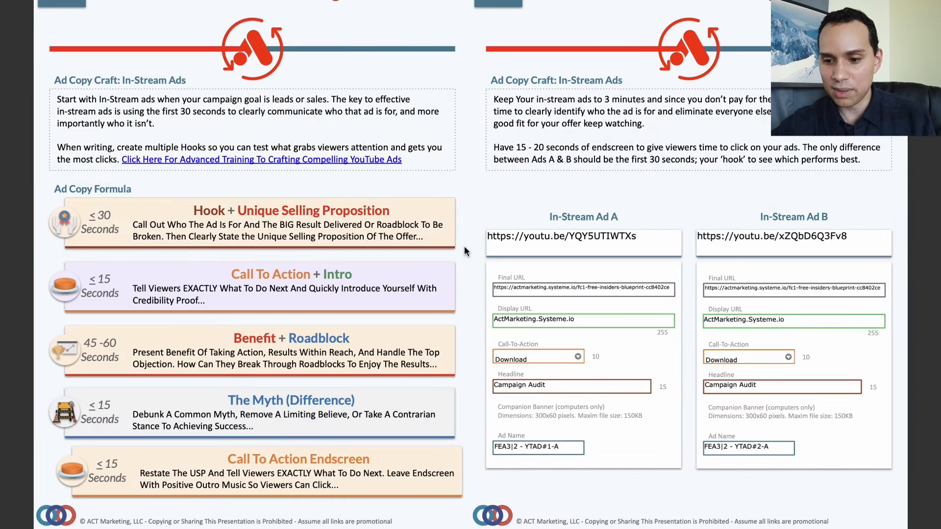
triple_click(594, 234)
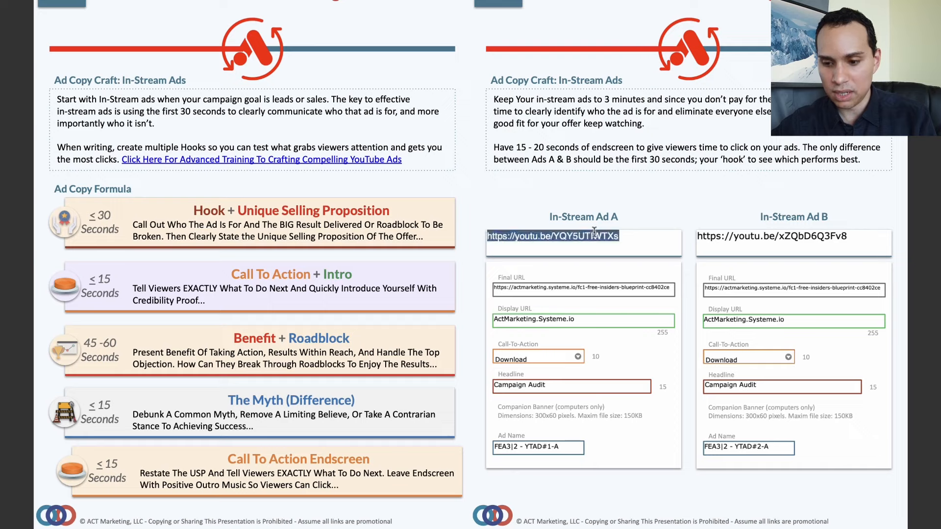
key(ctrl+Left)
click(273, 139)
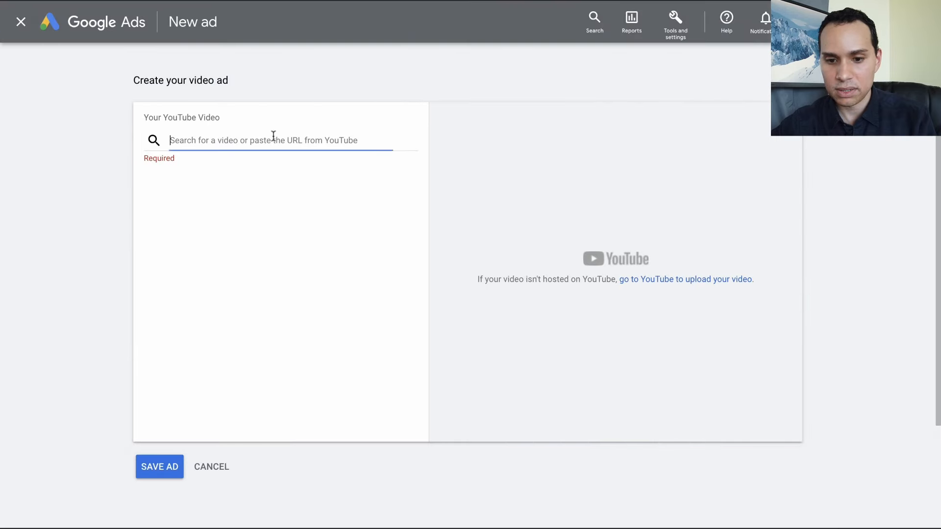
key(super+v)
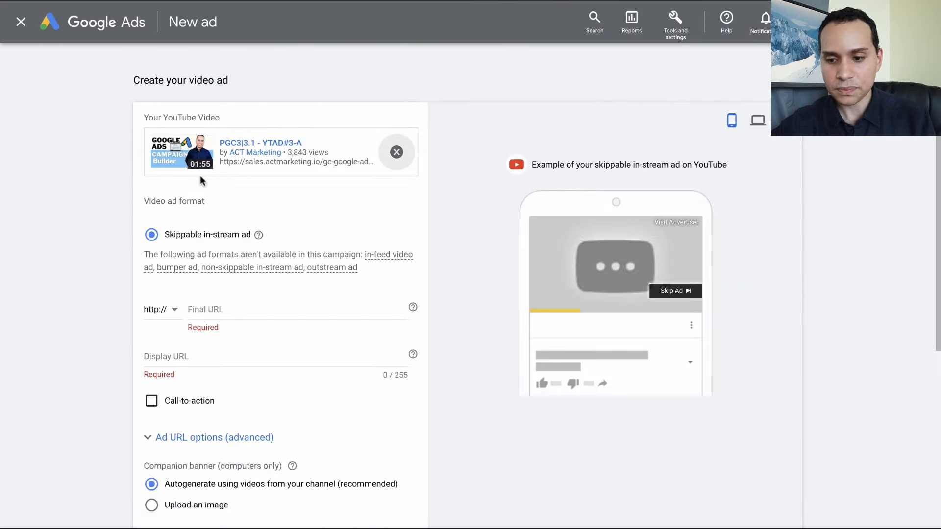
- Look through the video ad's fields and enable its call-to-action
scroll(323, 202, down, 2)
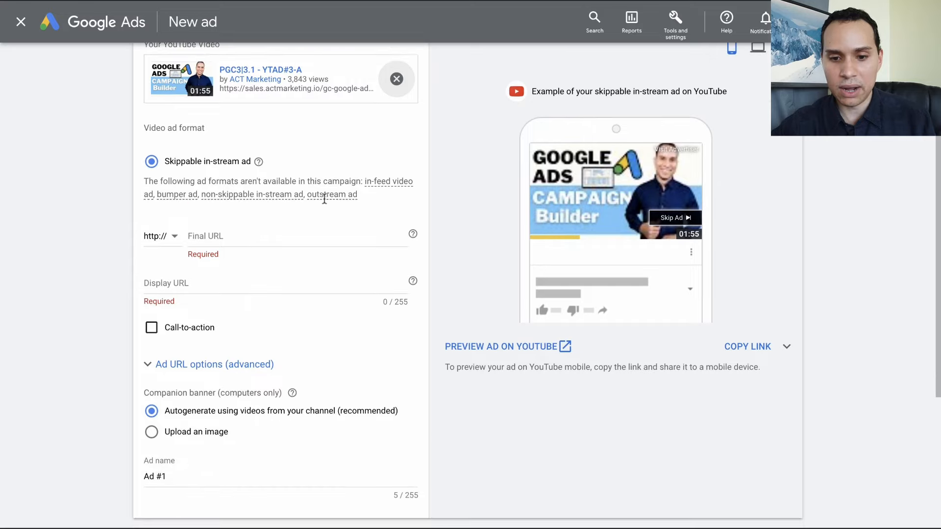
scroll(234, 155, down, 5)
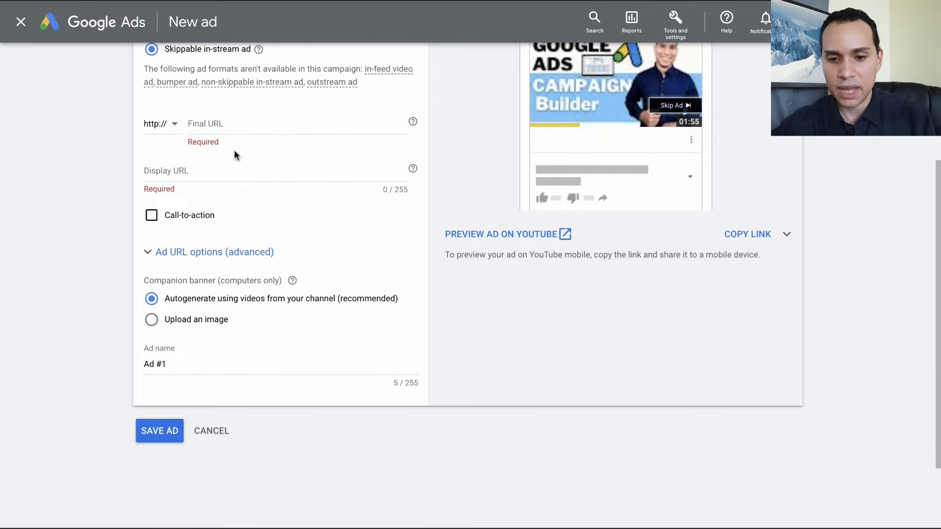
scroll(268, 140, up, 3)
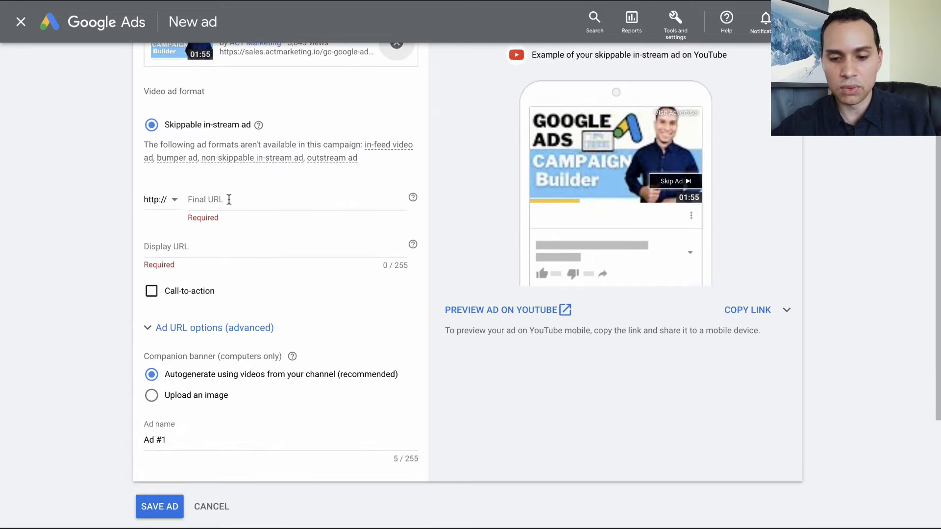
click(181, 294)
key(ctrl+Right)
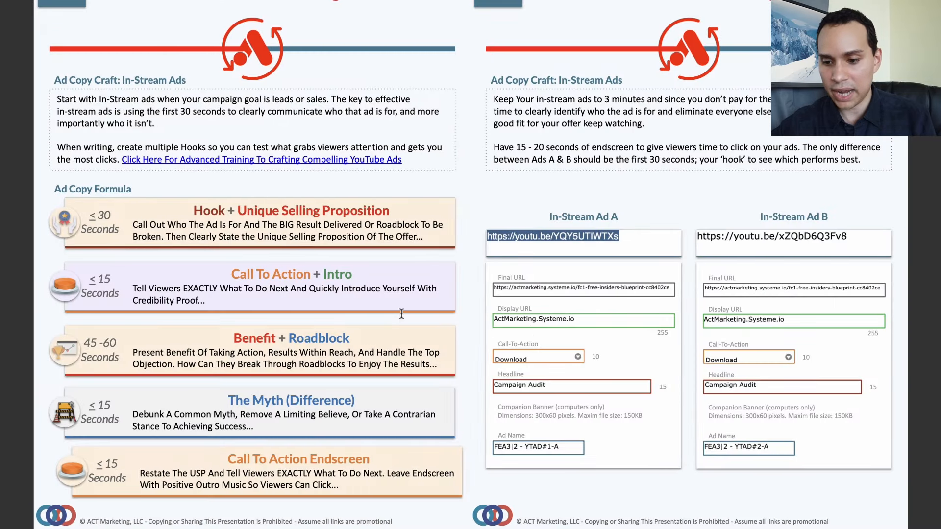
triple_click(552, 322)
triple_click(566, 291)
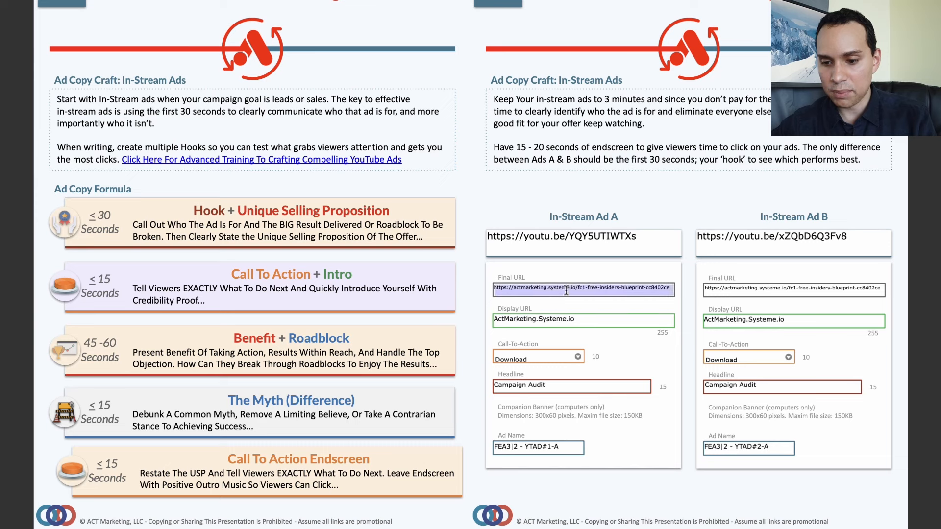
key(ctrl+c)
key(ctrl+Left)
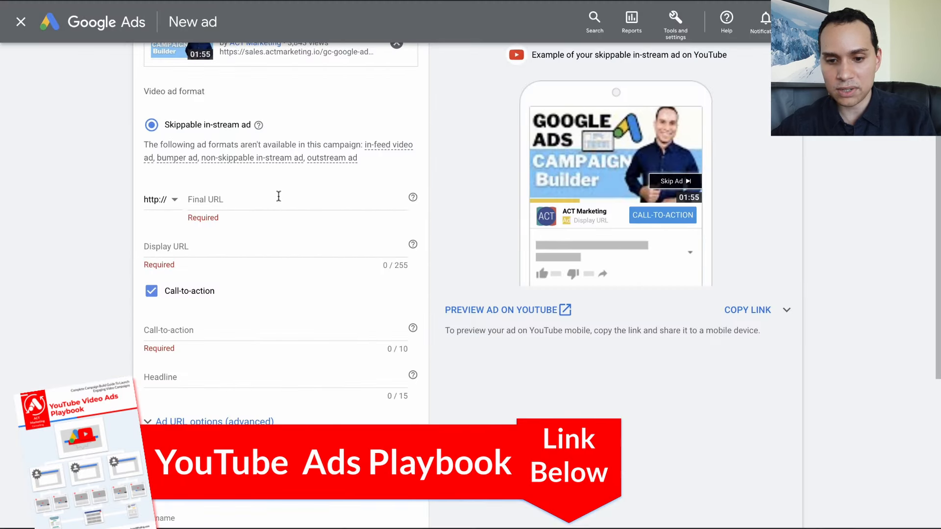
click(276, 196)
key(ctrl+v)
- Replace the ad's display URL with ActMarketing.Systeme.io from the planning document's In-Stream Ad A
key(ctrl+Right)
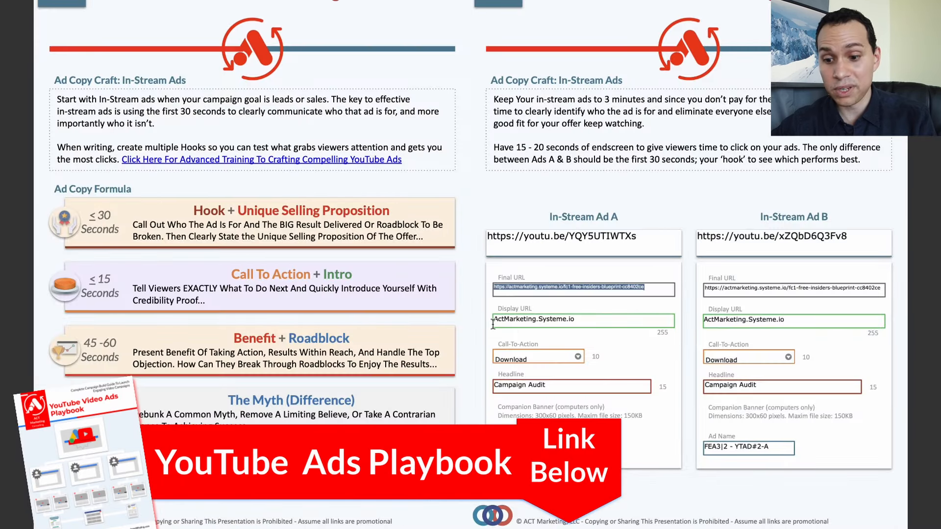
triple_click(518, 319)
key(ctrl+Left)
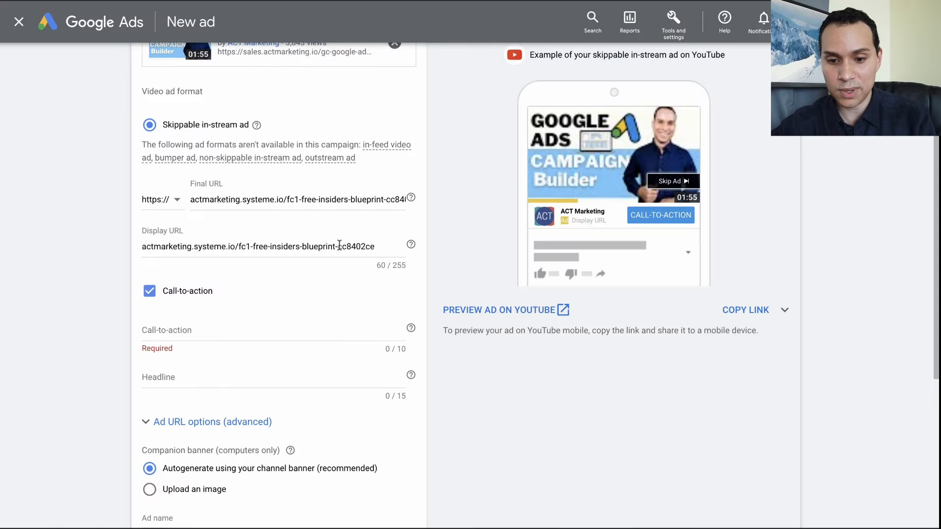
click(250, 246)
key(ctrl+a)
key(ctrl+v)
- Set the ad's headline to Campaign Audit and its call-to-action to Download, matching In-Stream Ad A in the planning document
key(ctrl+Right)
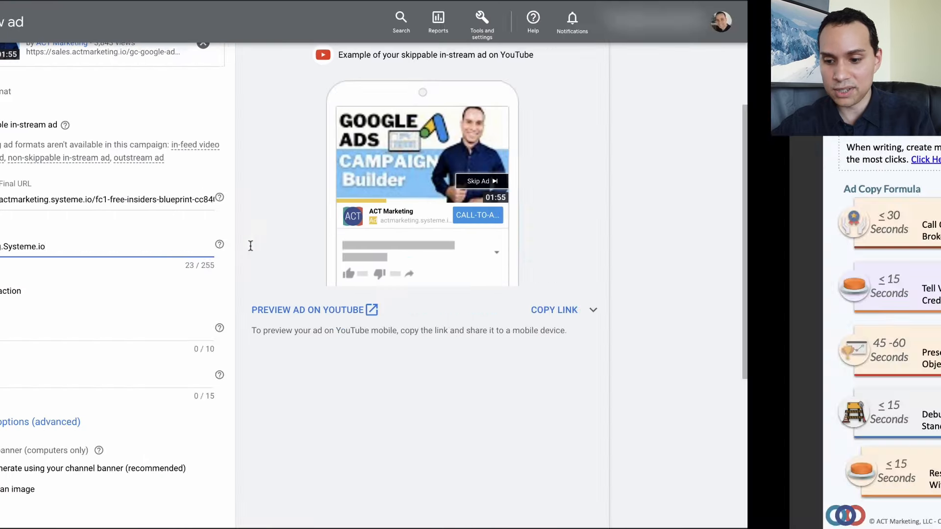
triple_click(534, 384)
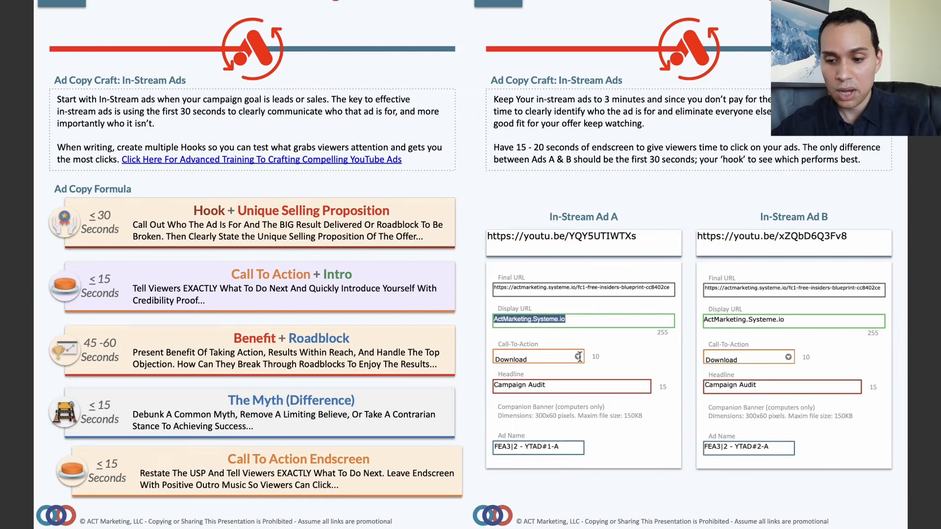
click(578, 356)
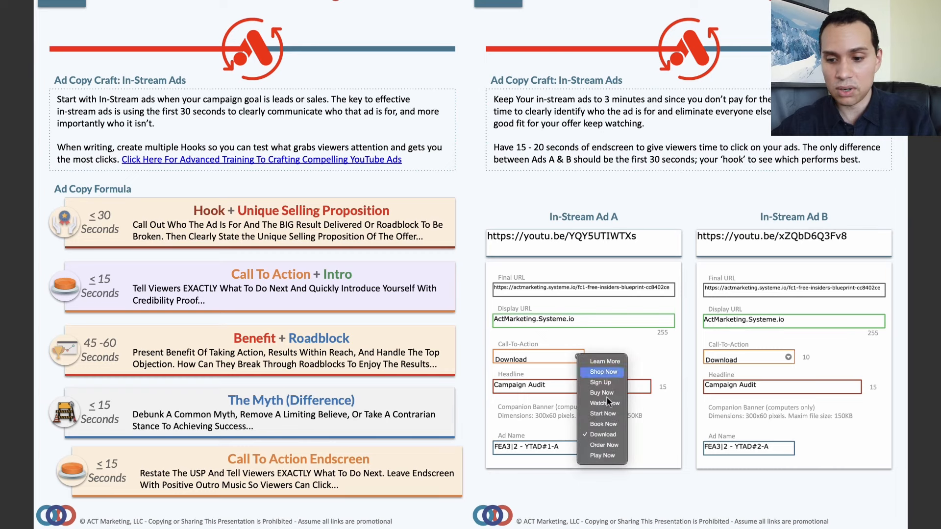
key(Escape)
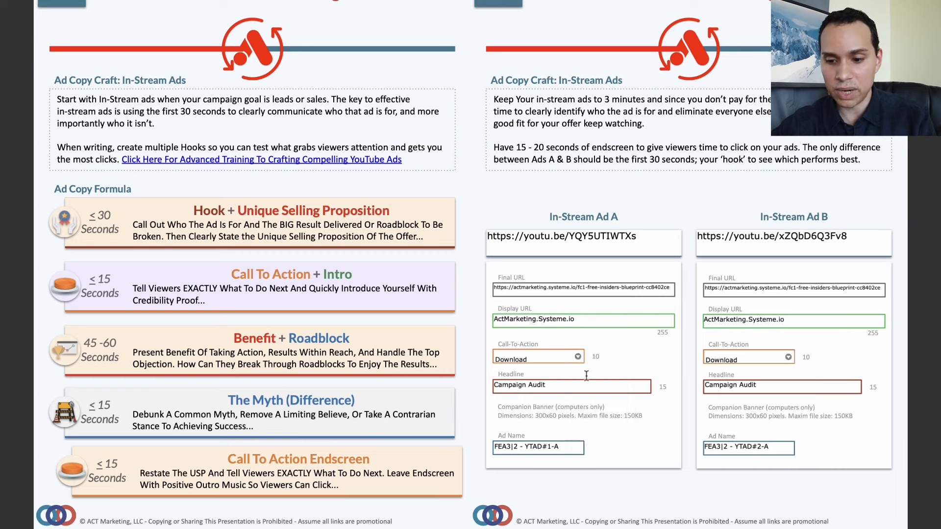
click(552, 358)
click(541, 358)
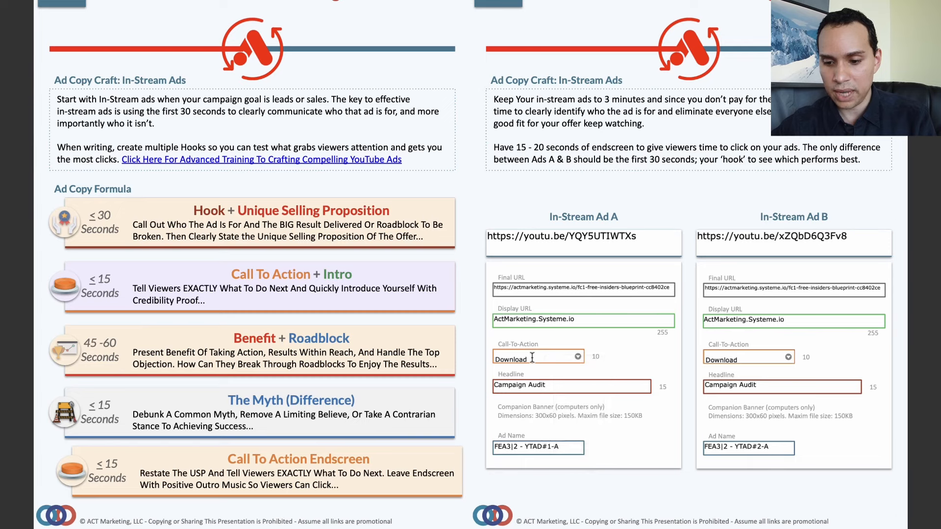
drag(493, 385, 537, 387)
key(super+Tab)
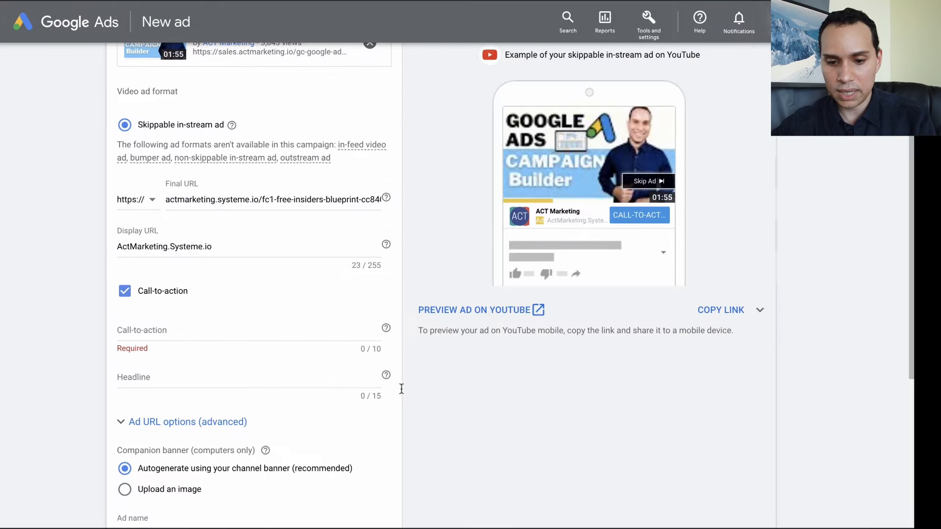
click(196, 375)
key(super+v)
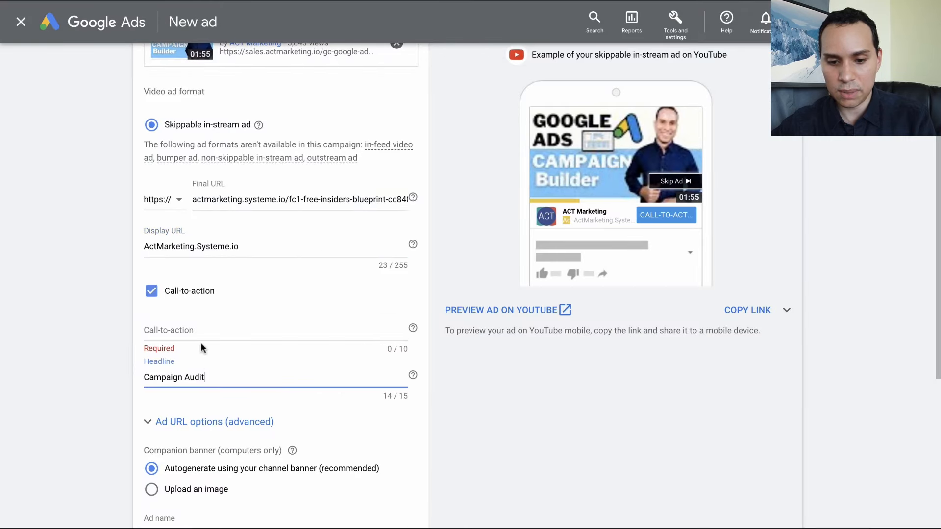
click(179, 329)
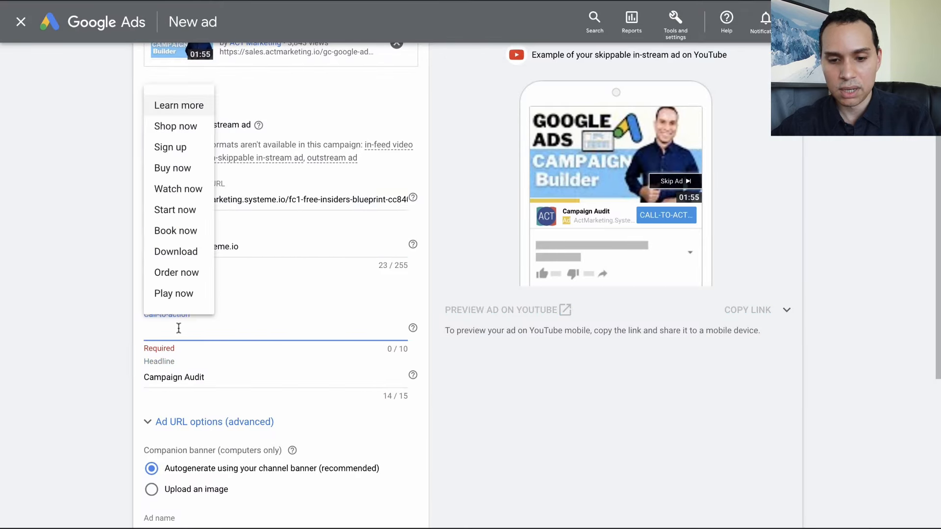
click(177, 251)
- Check the image upload requirements for the companion banner, keeping it autogenerated from the channel banner
scroll(260, 342, down, 3)
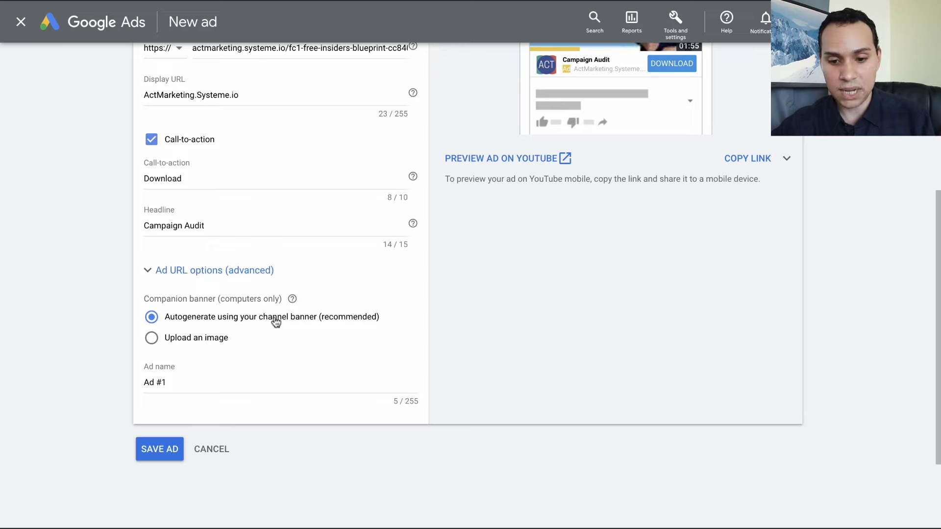
click(185, 342)
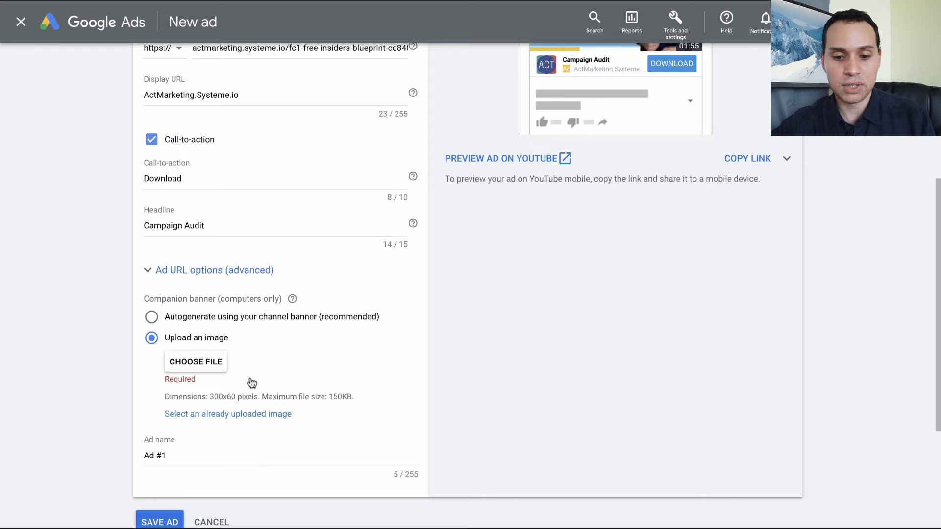
click(149, 316)
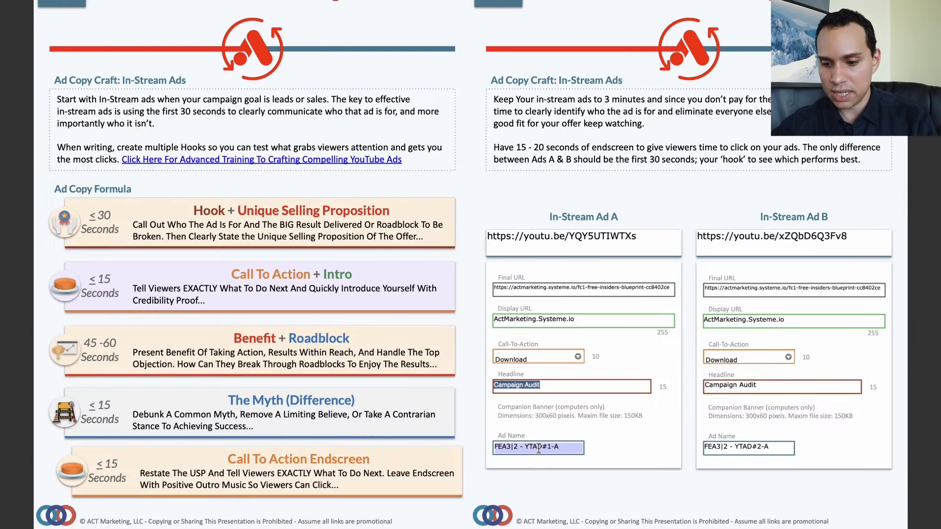
- Name the ad "FEA3|2 - YTAD#1-A", copied from the planning document's In-Stream Ad A
click(538, 448)
key(super+a)
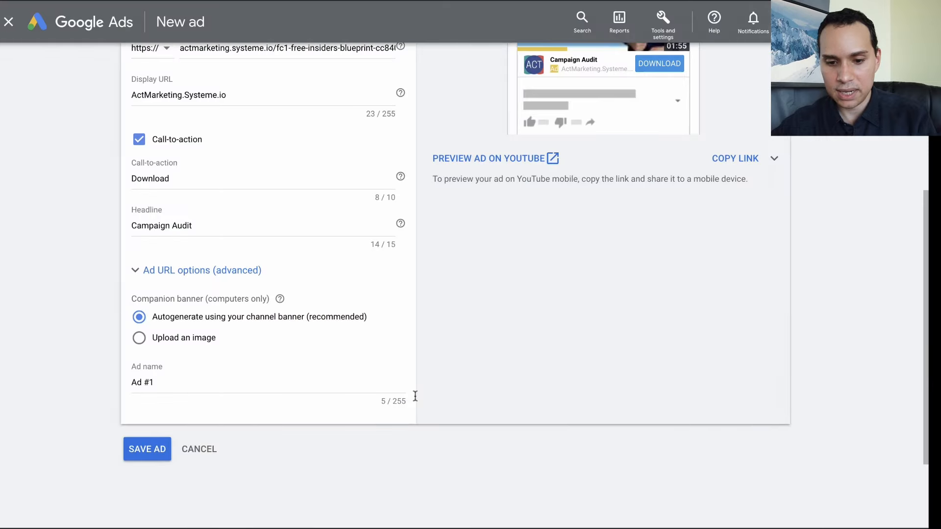
click(234, 382)
key(super+a)
key(super+v)
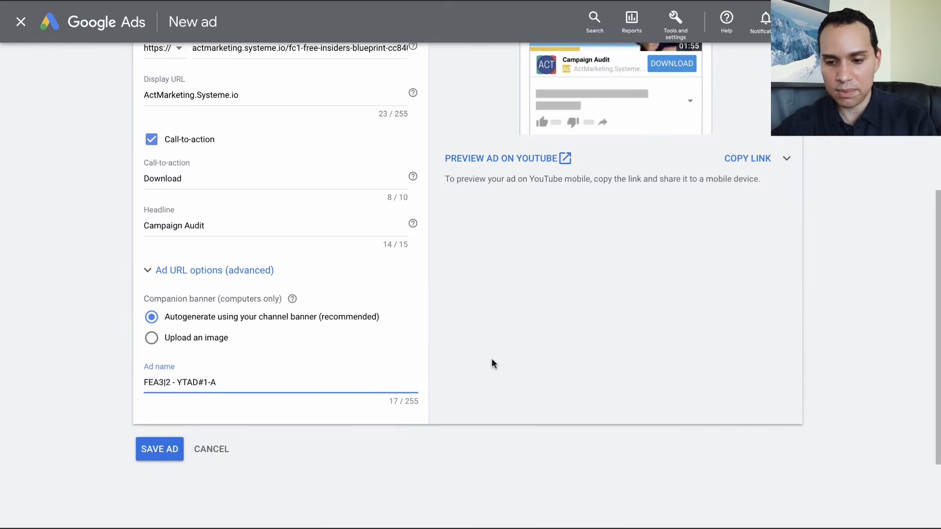
- Review the completed ad fields, and open the final URL in a new browser tab to examine its landing page
scroll(454, 327, up, 3)
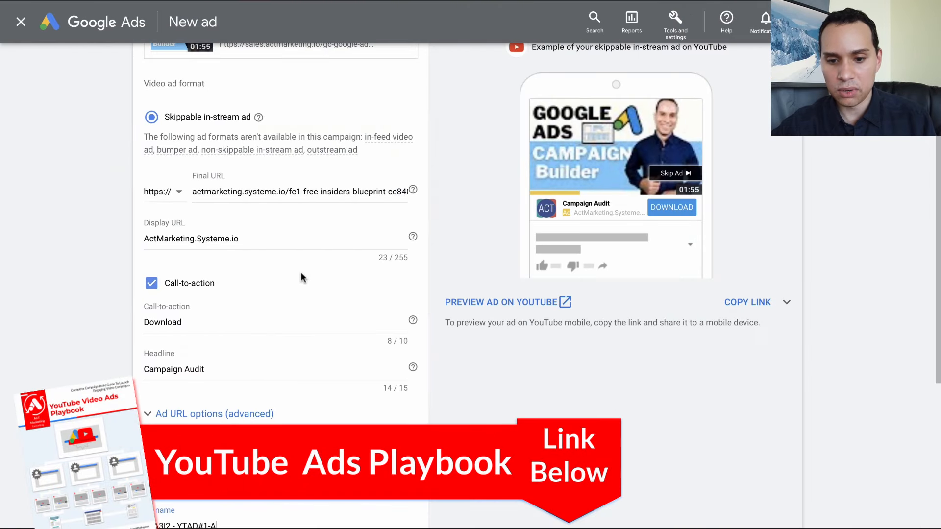
scroll(199, 265, up, 2)
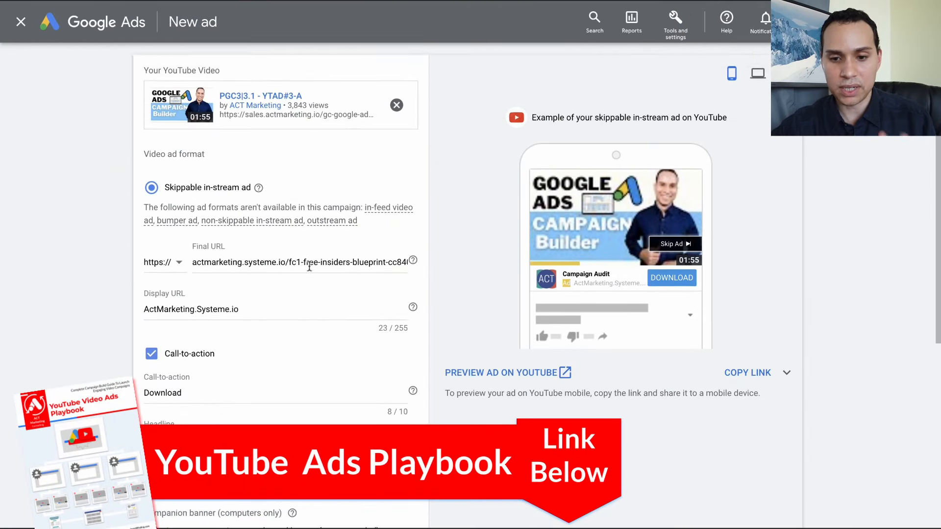
scroll(201, 265, down, 1)
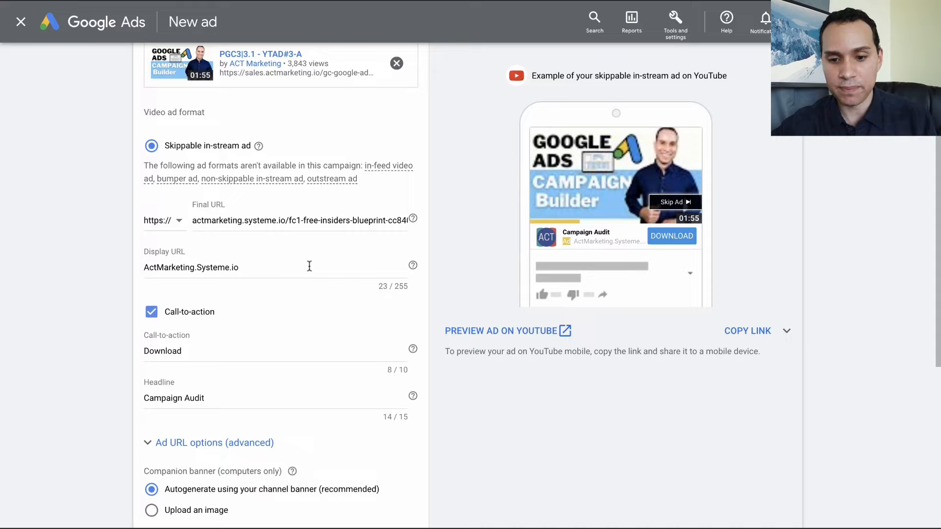
click(270, 271)
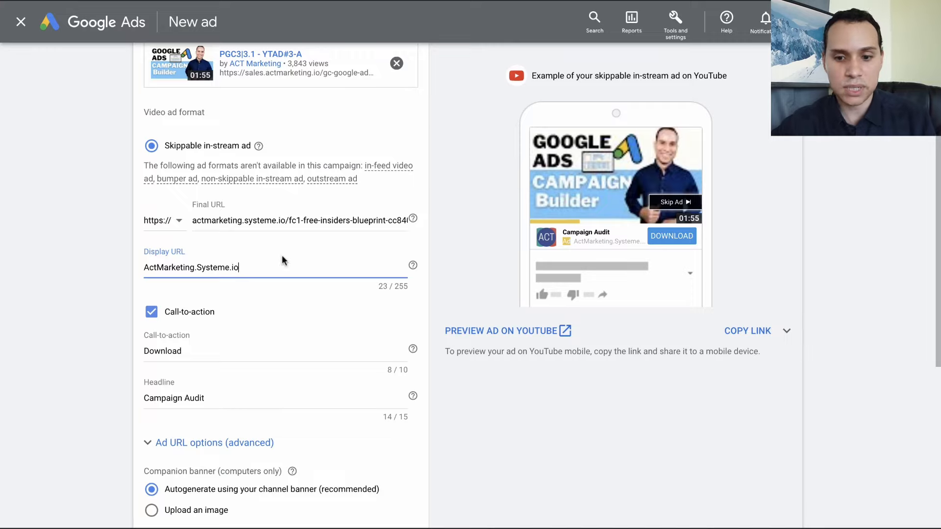
click(285, 218)
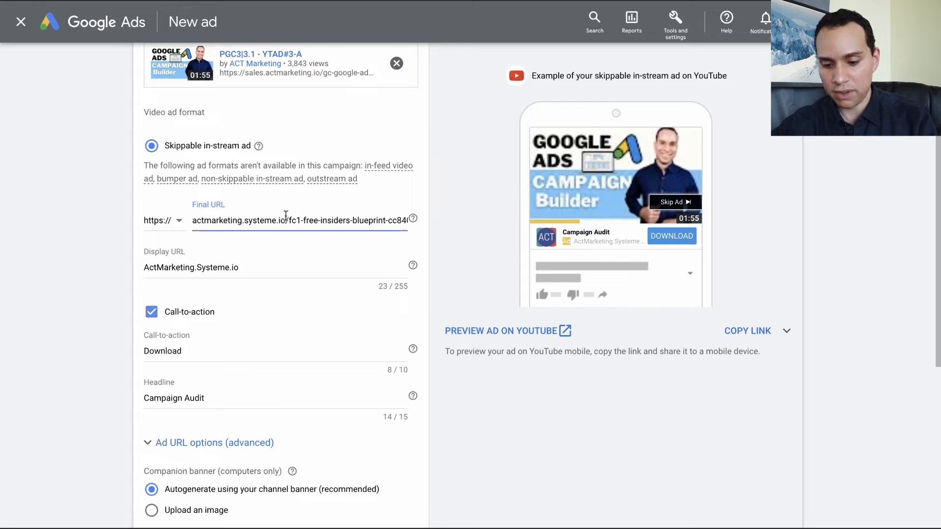
key(ctrl+a)
key(ctrl+c)
key(ctrl+t)
key(ctrl+v)
key(Return)
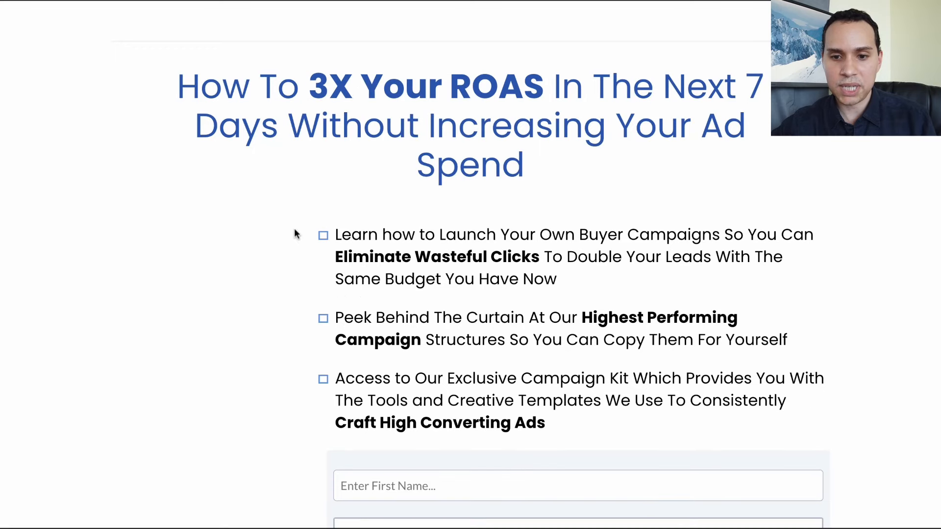
scroll(301, 196, down, 5)
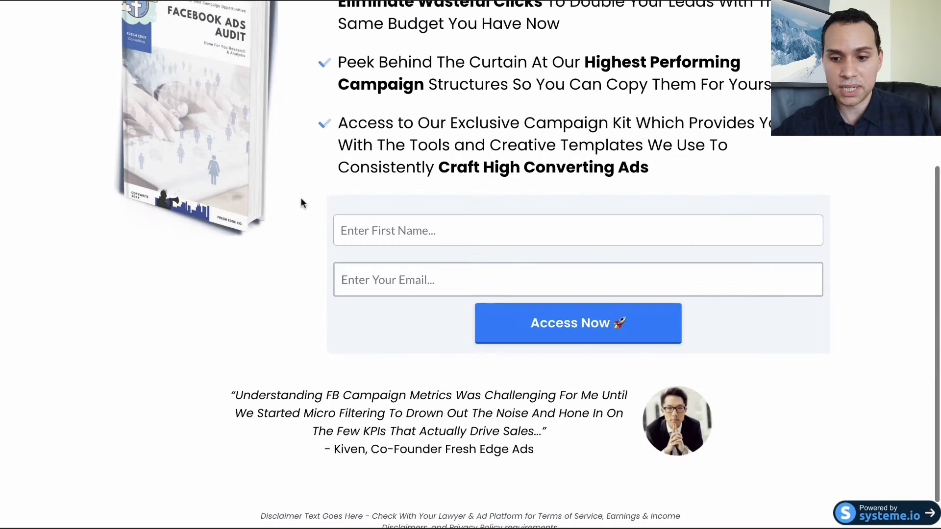
scroll(390, 253, up, 5)
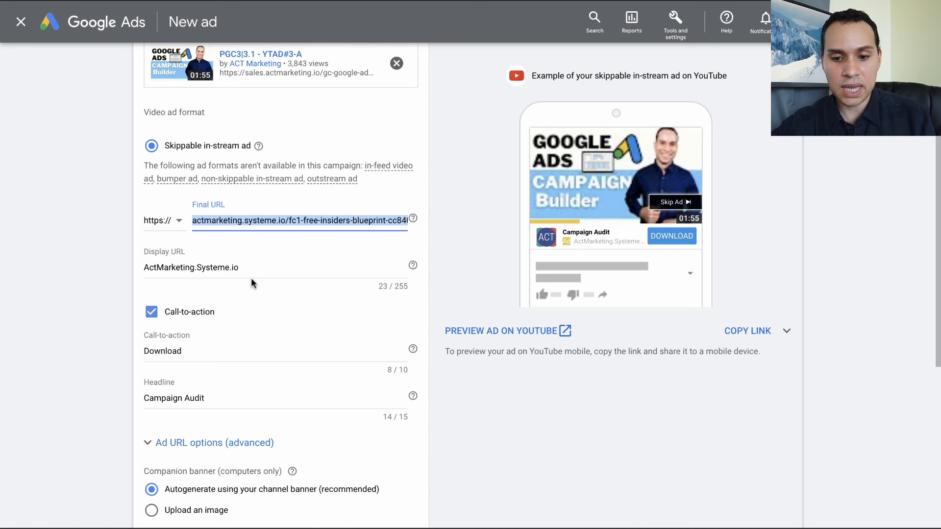
- Compare the domain in the final URL with the display URL, and review the ad's remaining fields down to its name
click(257, 271)
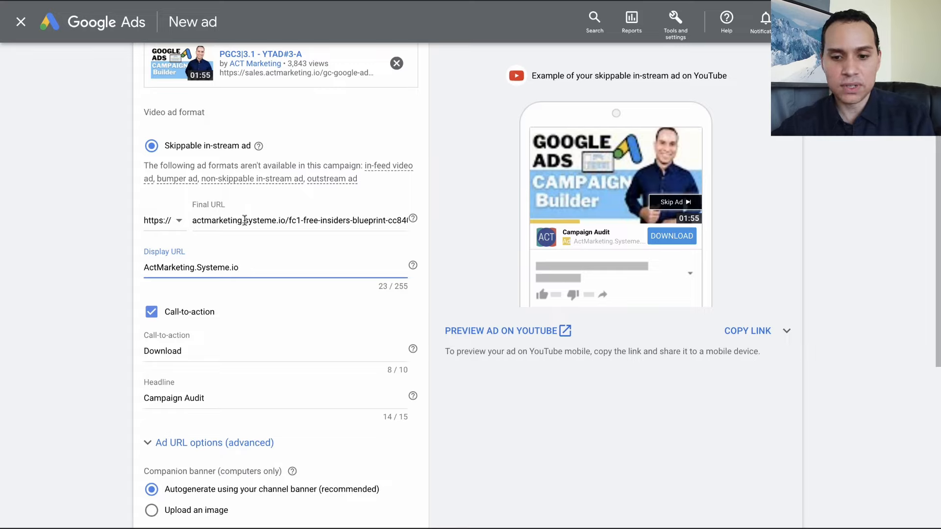
drag(244, 220, 282, 215)
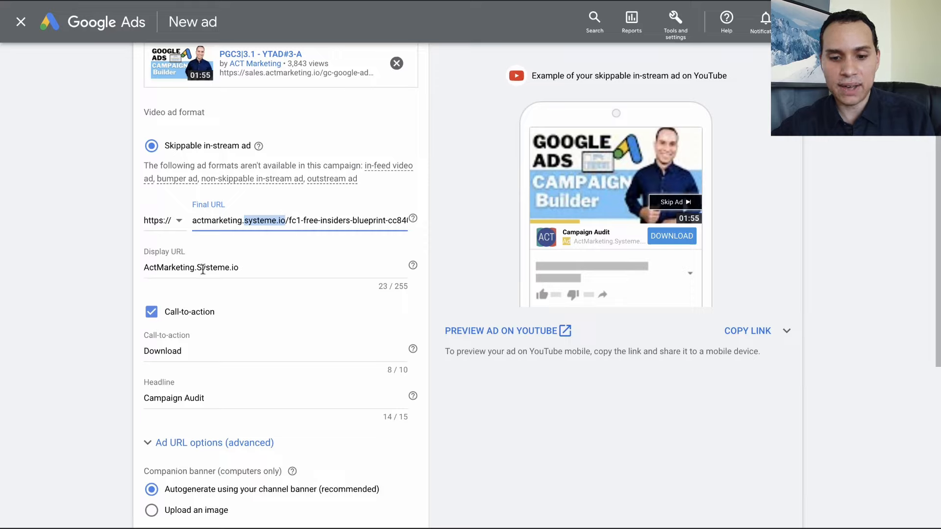
drag(196, 268, 239, 269)
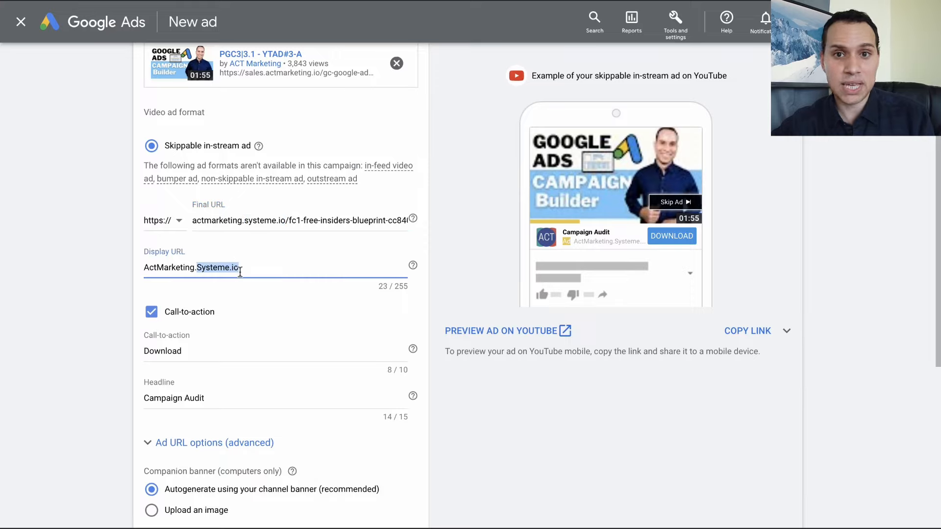
click(252, 264)
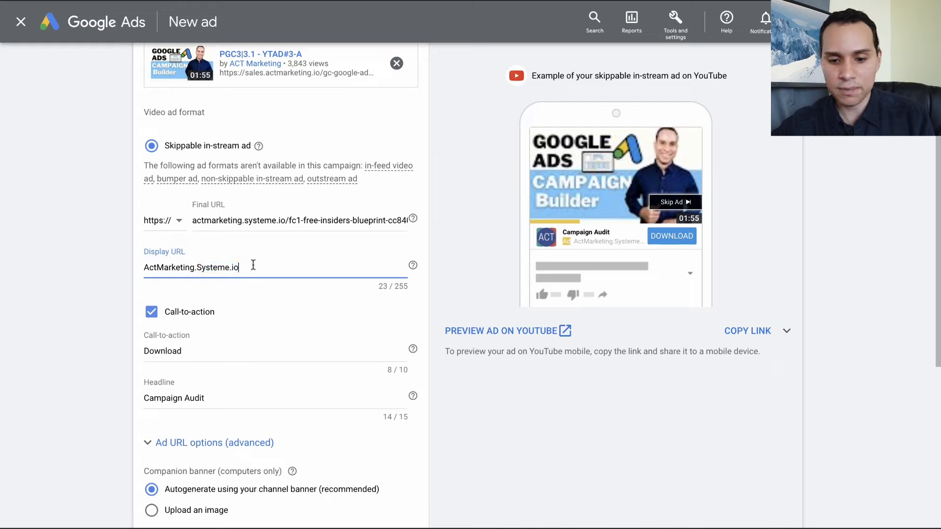
scroll(252, 267, down, 2)
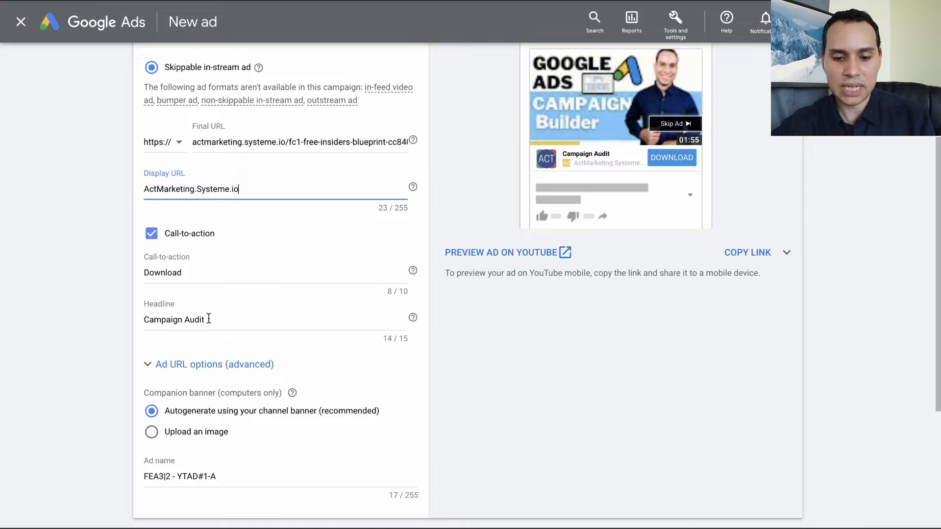
click(245, 475)
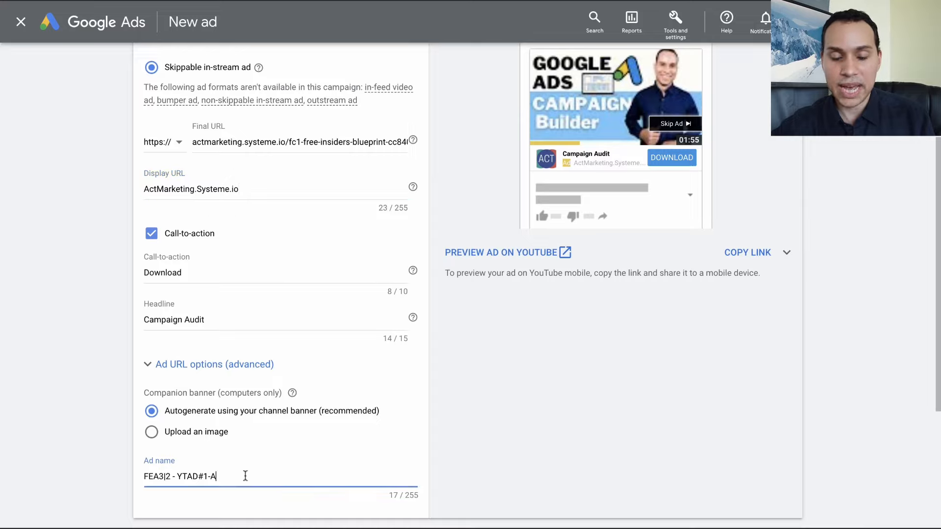
scroll(245, 475, down, 1)
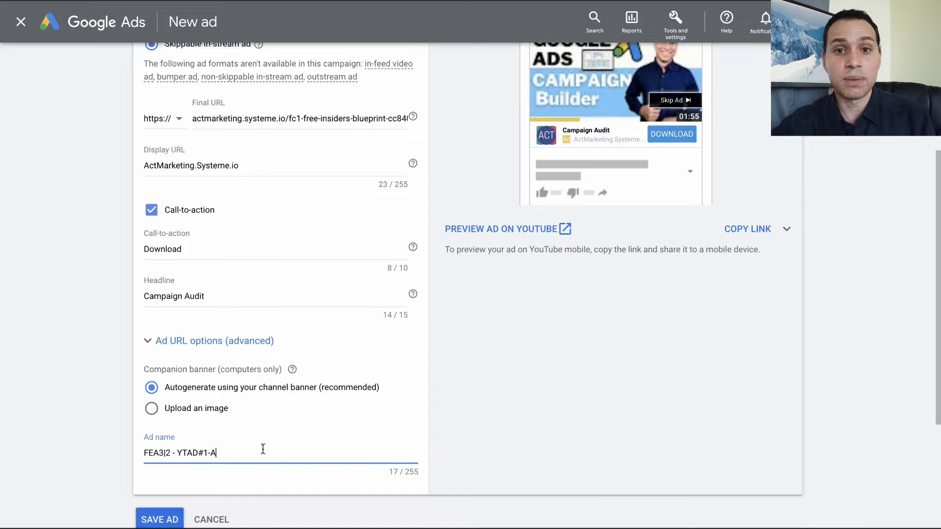
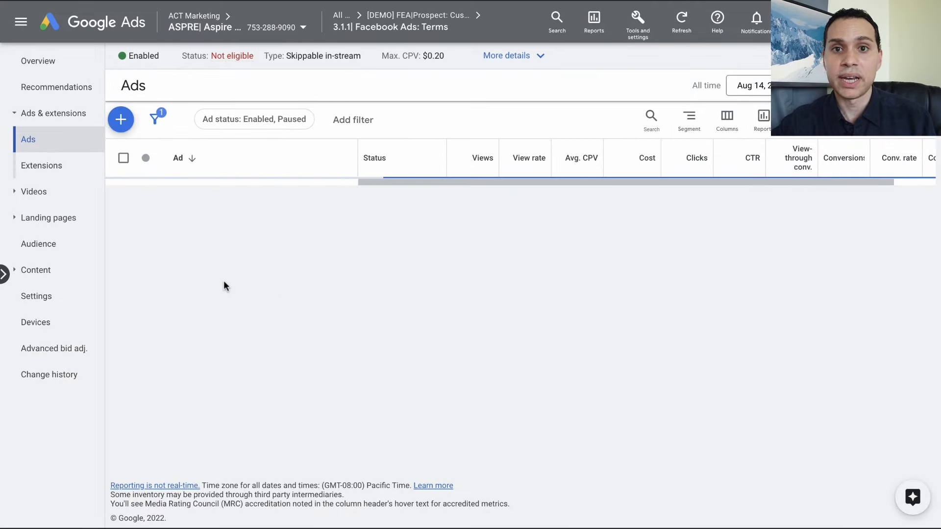
click(121, 120)
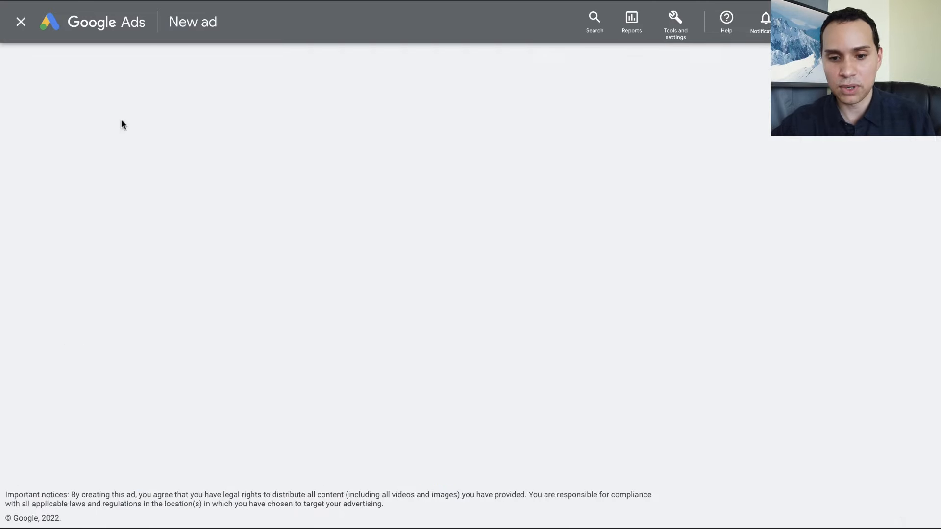
key(ctrl+Right)
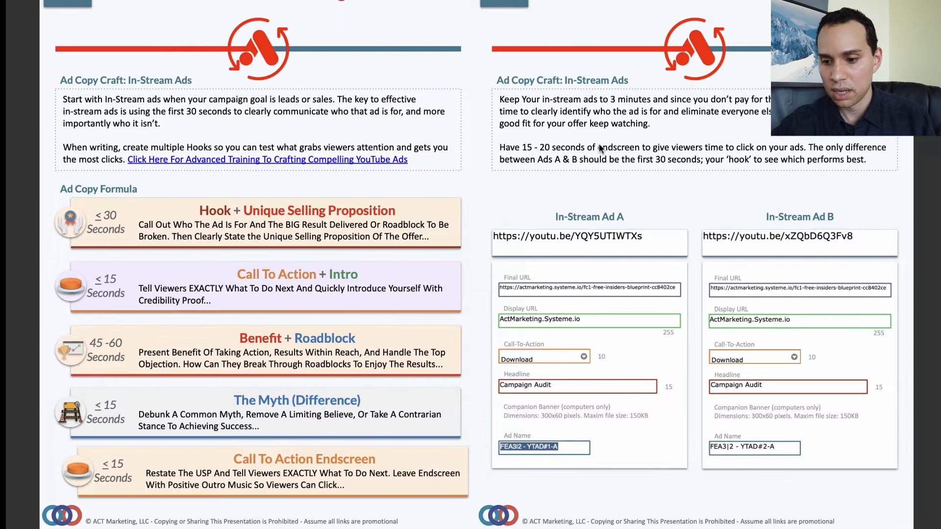
triple_click(761, 292)
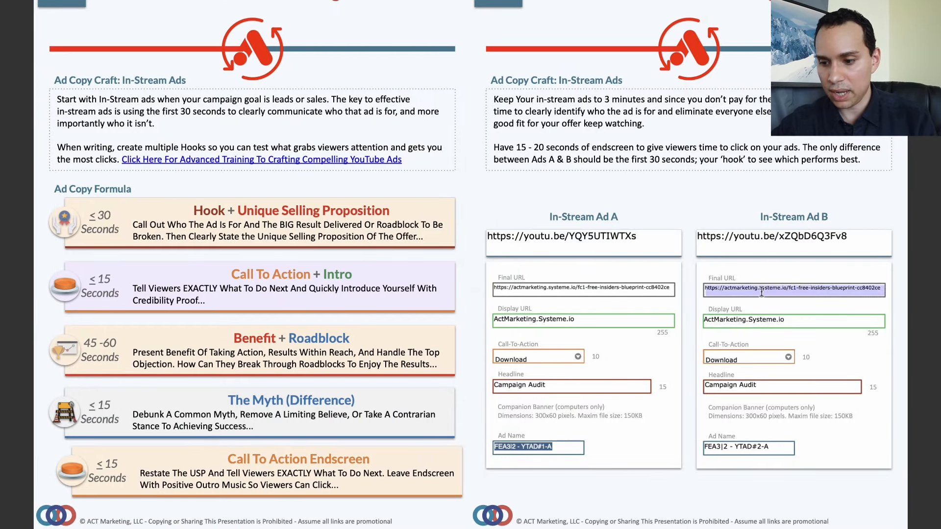
triple_click(757, 237)
key(ctrl+c)
key(ctrl+Left)
click(250, 139)
key(ctrl+v)
click(187, 172)
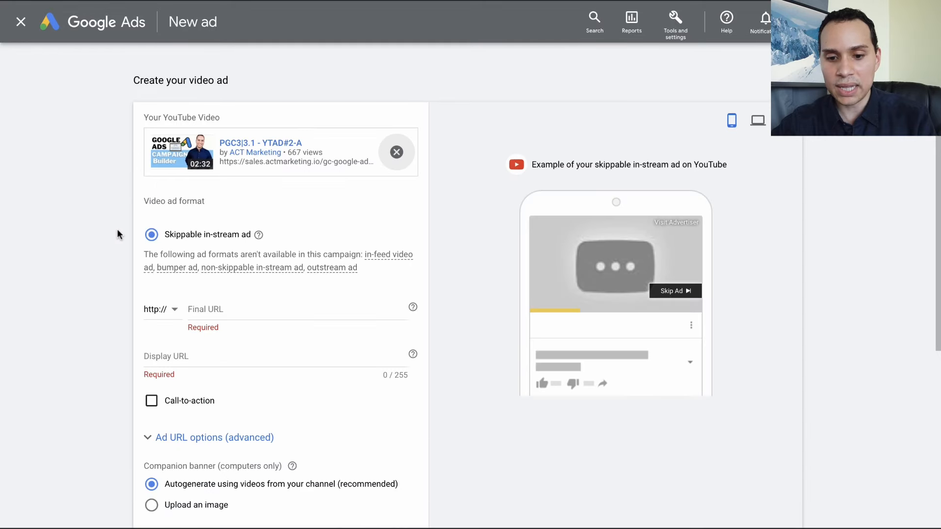
scroll(120, 228, down, 4)
key(ctrl+Right)
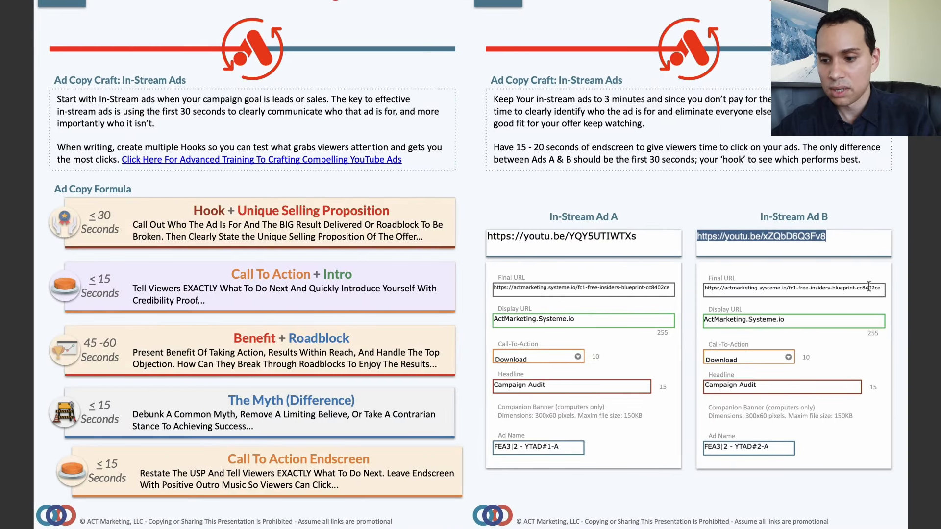
triple_click(726, 294)
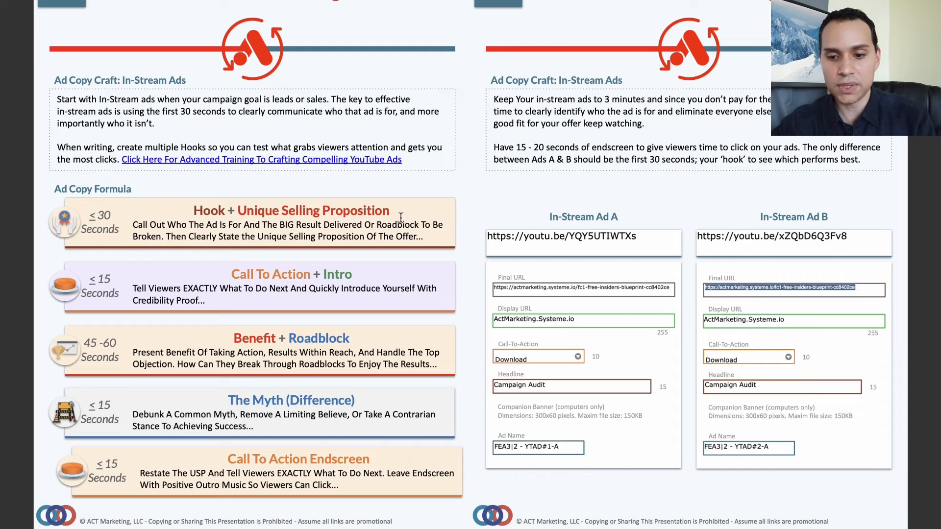
key(ctrl+Left)
click(210, 146)
key(ctrl+v)
- Set the display URL to "ActMarketing.Systeme.io", copied from In-Stream Ad B in the planning document
key(ctrl+Right)
triple_click(786, 321)
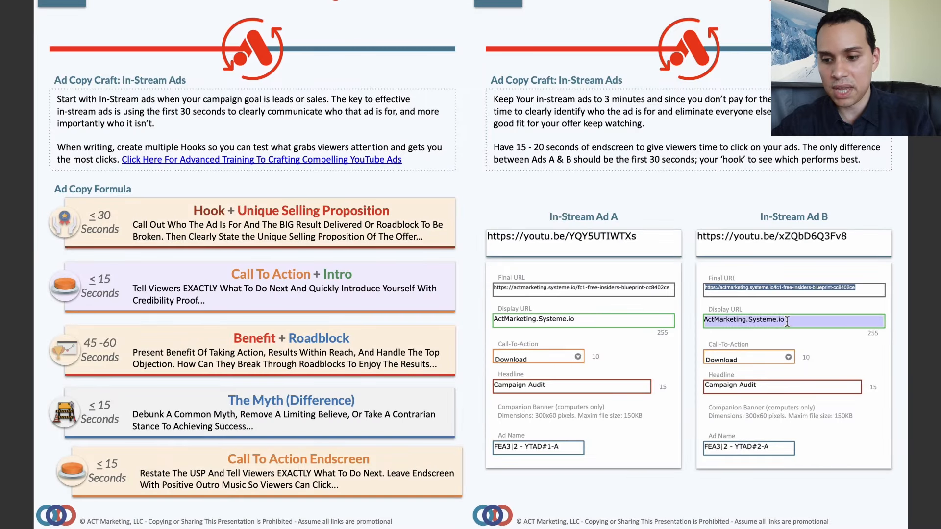
key(ctrl+c)
key(ctrl+Left)
click(206, 191)
key(ctrl+a)
key(ctrl+v)
- Enable the call-to-action with "Download" and set the headline to "Campaign Audit", copied from In-Stream Ad B in the planning document
key(ctrl+Right)
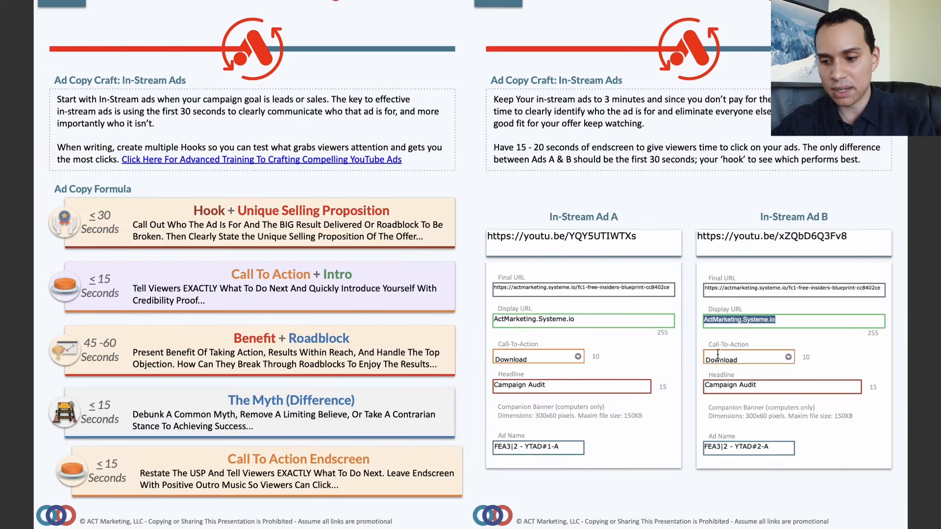
click(735, 386)
triple_click(735, 386)
key(ctrl+c)
key(ctrl+Left)
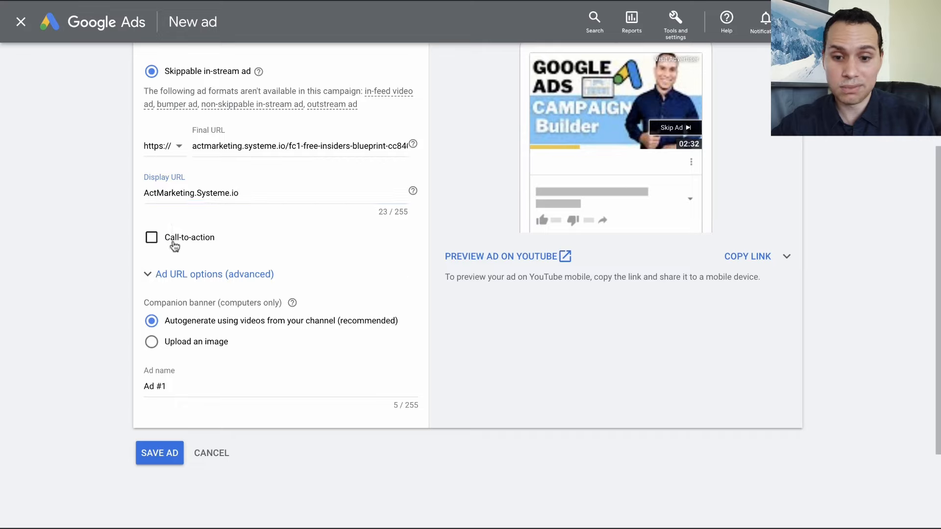
click(174, 240)
click(170, 276)
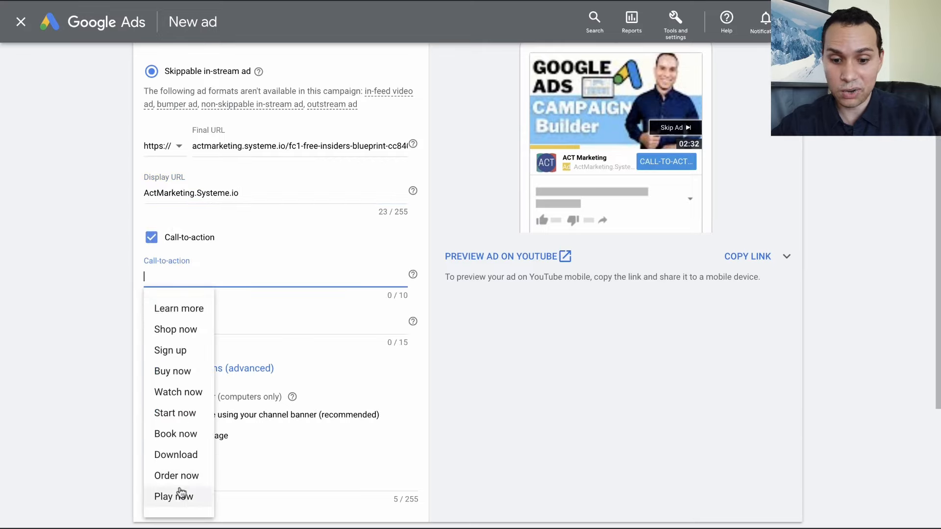
click(182, 456)
click(174, 324)
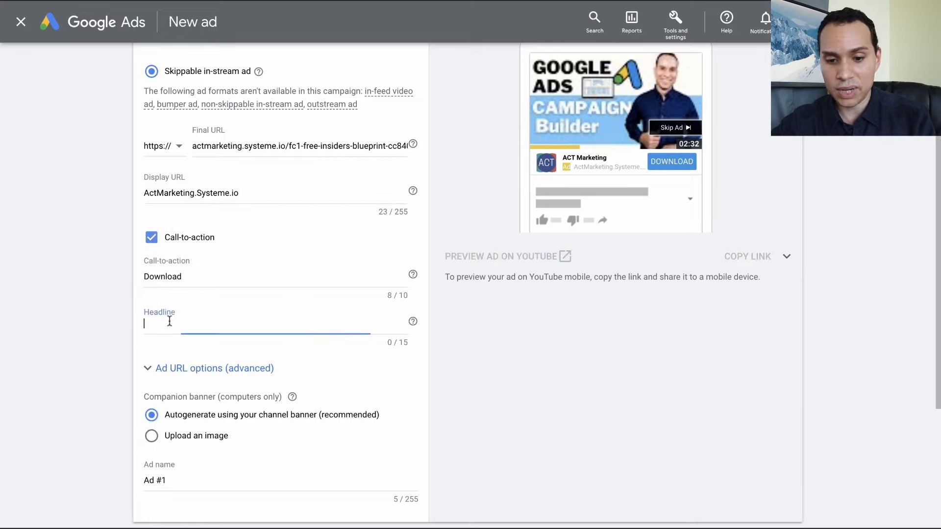
key(ctrl+v)
- Name the ad "FEA3|2 - YTAD#2-A", copied from the planning document, and save it
key(ctrl+Right)
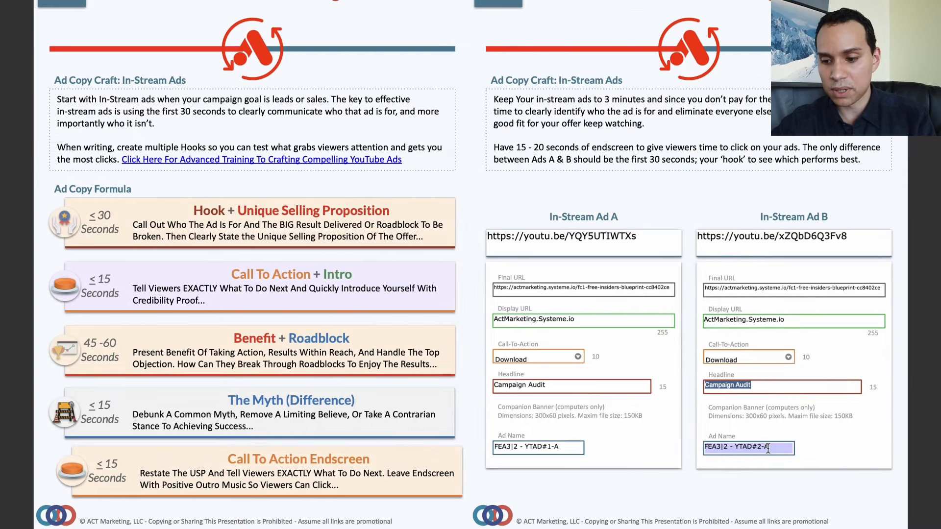
triple_click(768, 448)
key(ctrl+Left)
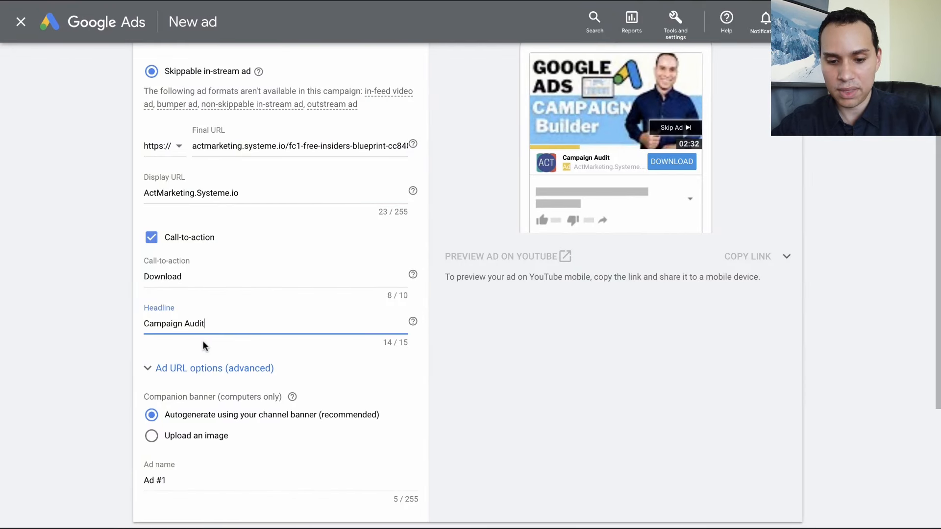
triple_click(194, 478)
key(ctrl+v)
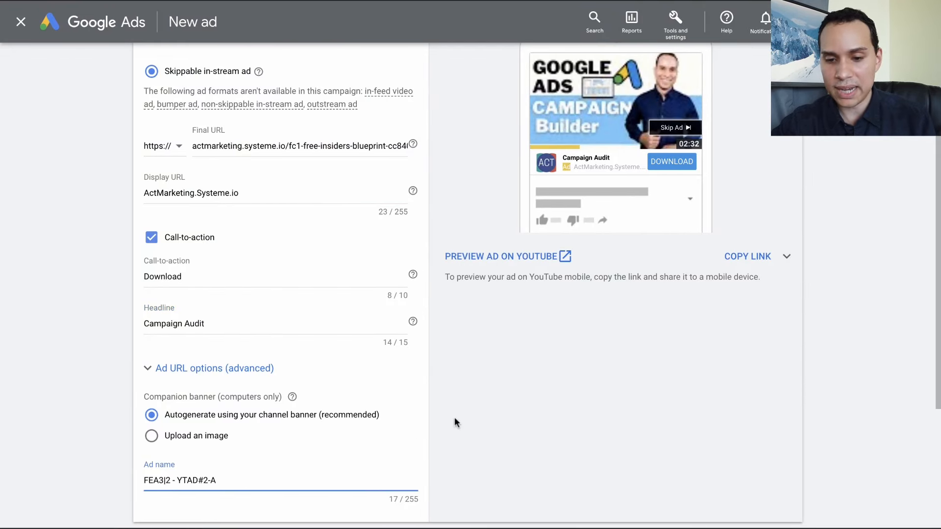
scroll(415, 365, down, 2)
click(164, 385)
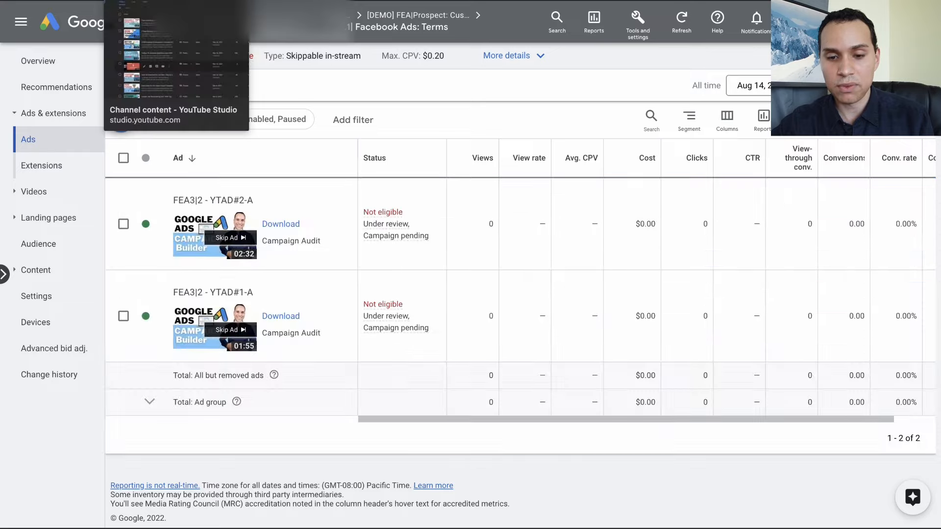
- Switch to YouTube Studio and examine the visibility options of the PGC3|3.1 - YTAD#3-A video, leaving its details without changes
click(147, 1)
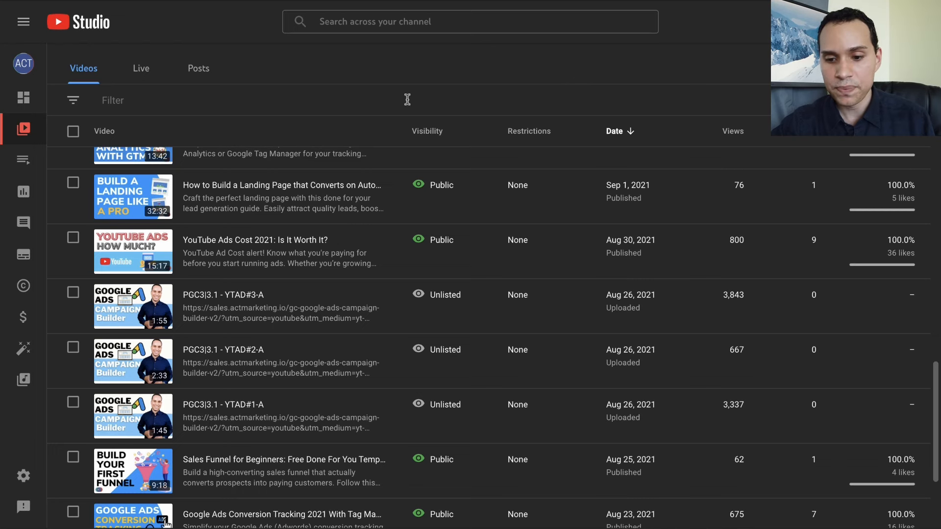
scroll(405, 97, down, 1)
mouse_move(579, 342)
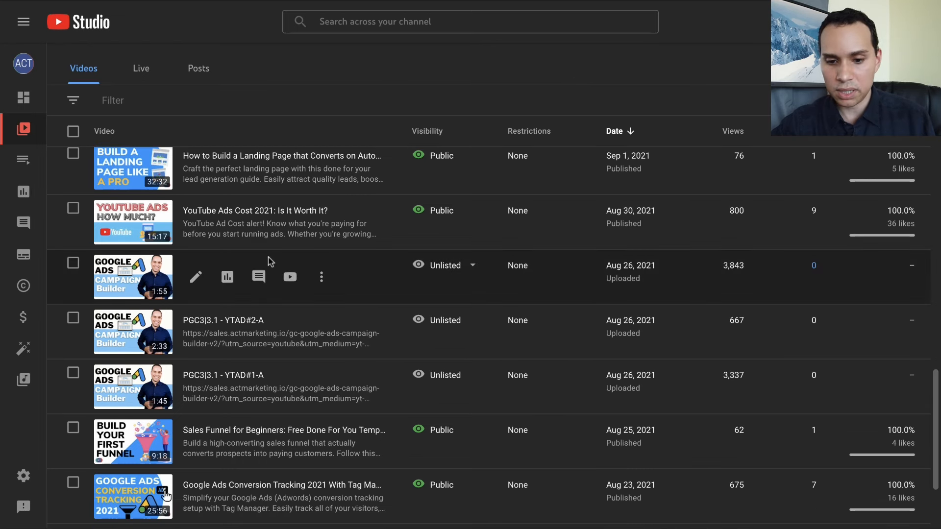
click(191, 279)
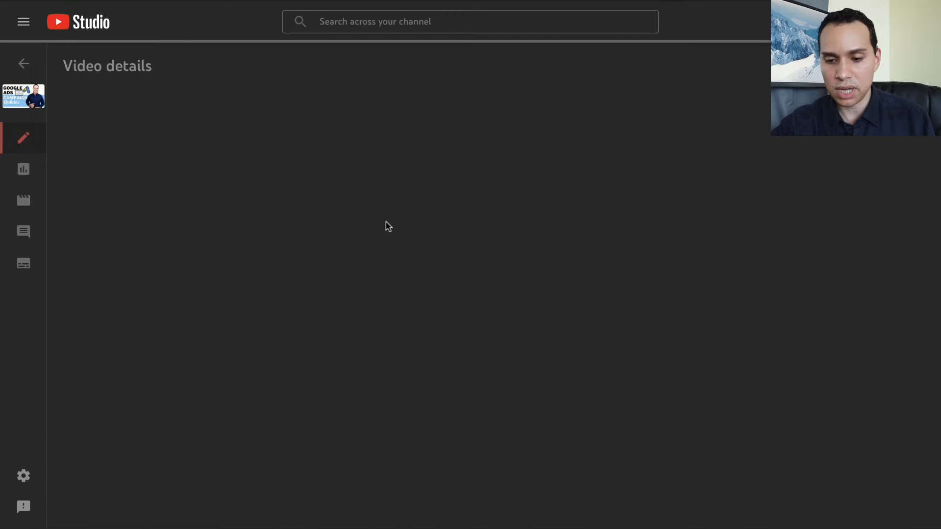
scroll(585, 367, down, 1)
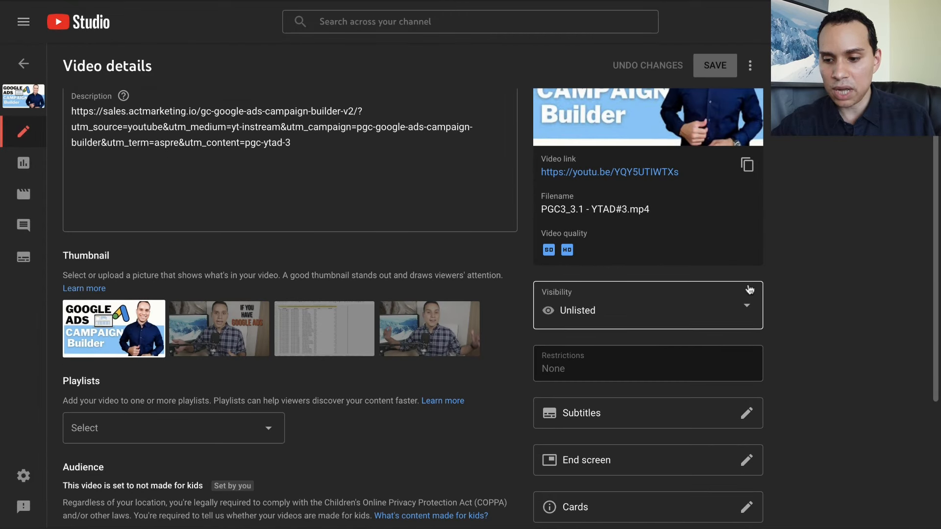
click(749, 304)
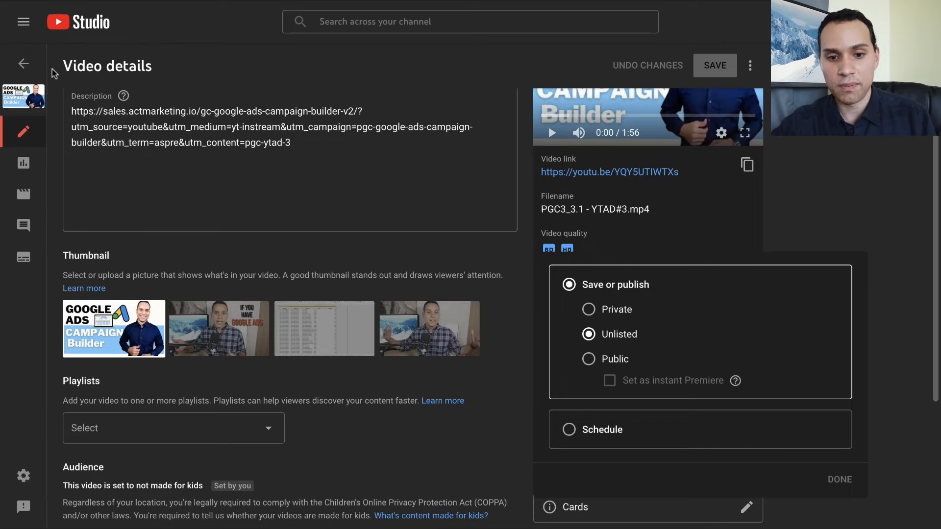
click(24, 63)
click(24, 63)
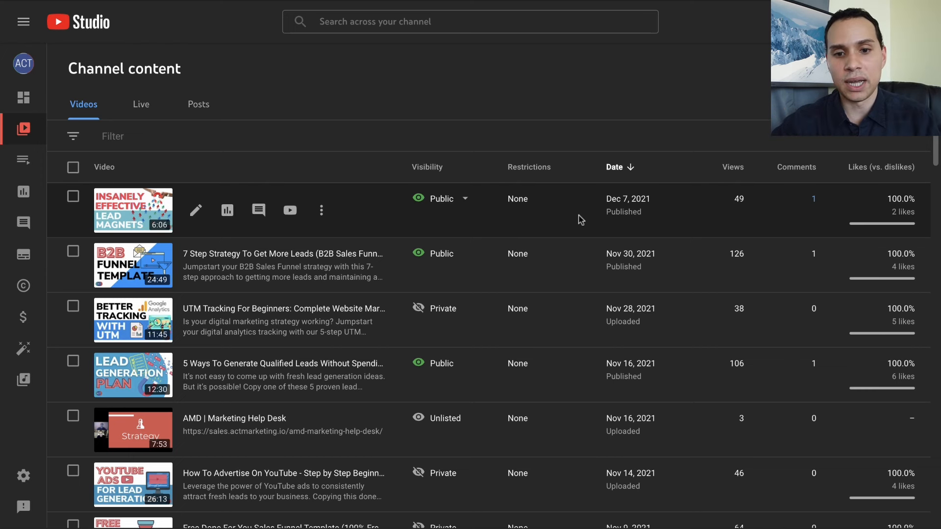
- Look through the channel's video list down to the PGC3|3.1 ad videos to check their visibility, and switch back to Google Ads
scroll(438, 265, down, 15)
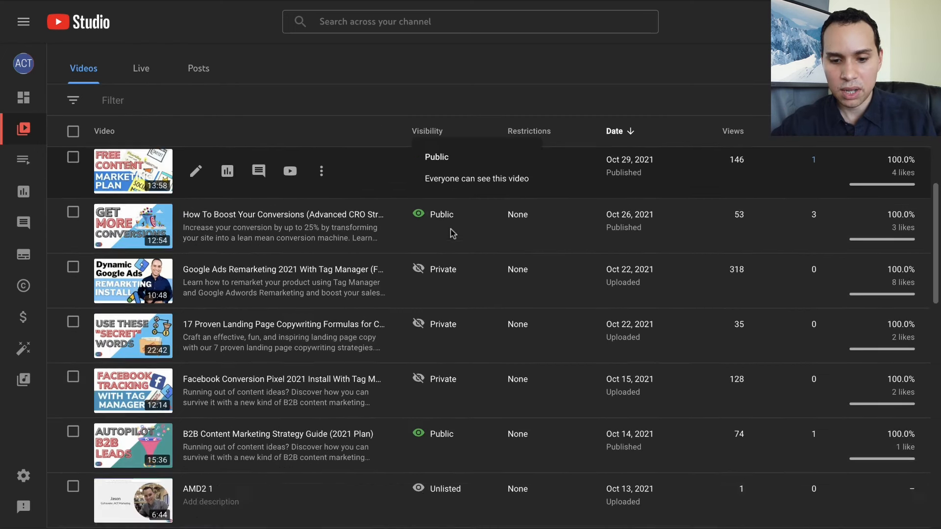
scroll(438, 264, down, 4)
scroll(390, 261, up, 3)
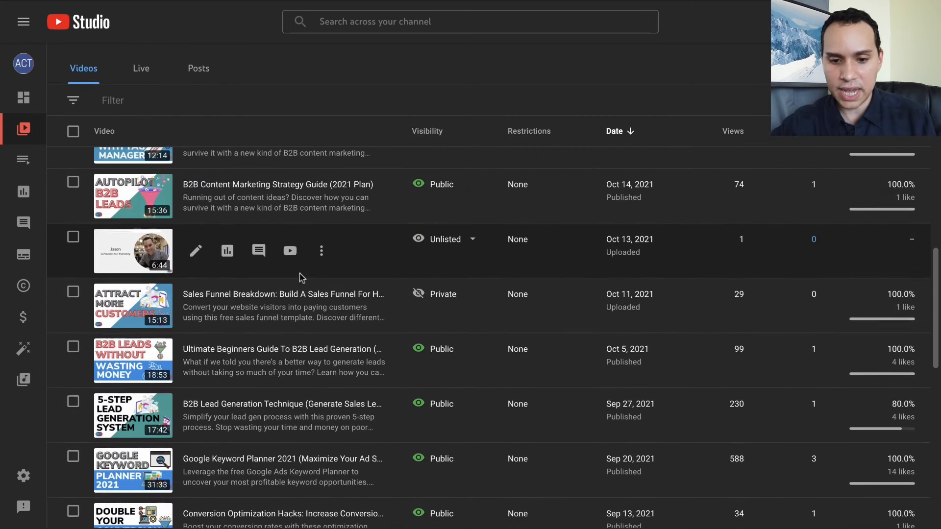
scroll(390, 261, down, 11)
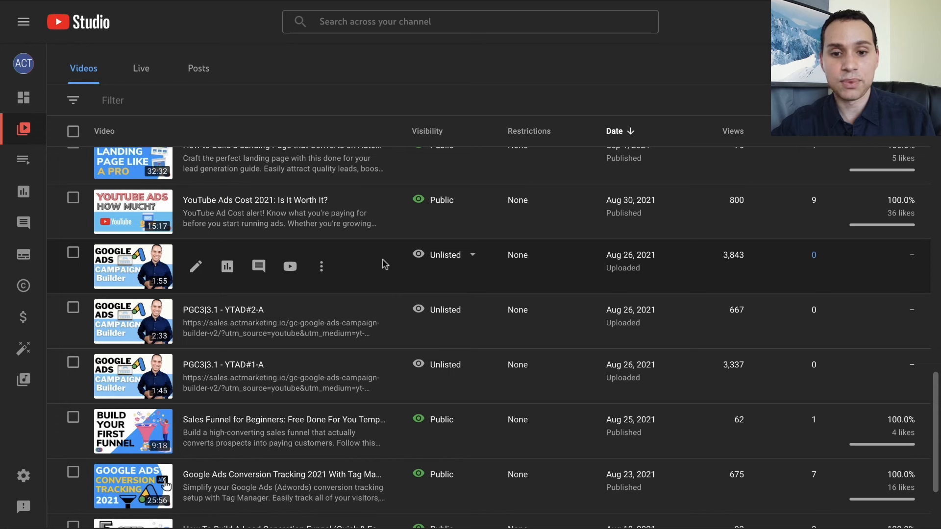
click(63, 20)
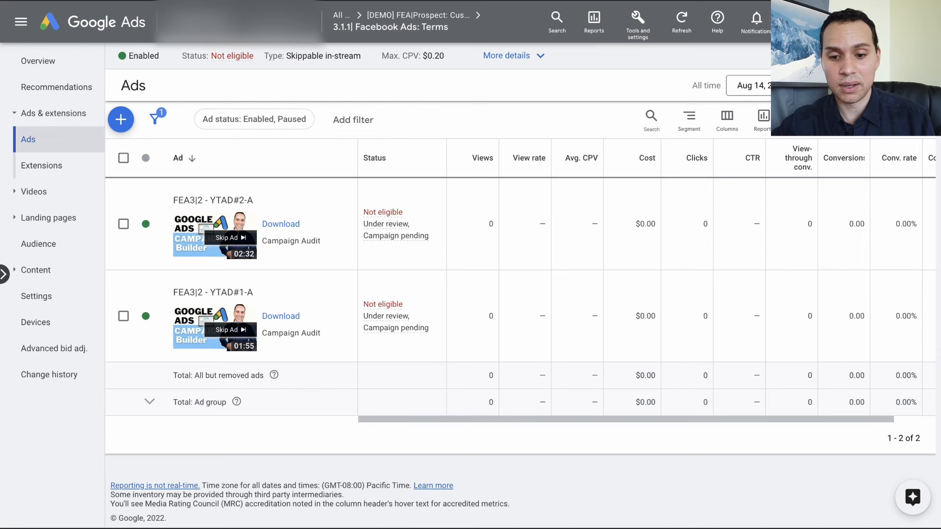
- Copy both ads in the Facebook Ads: Terms ad group
click(124, 158)
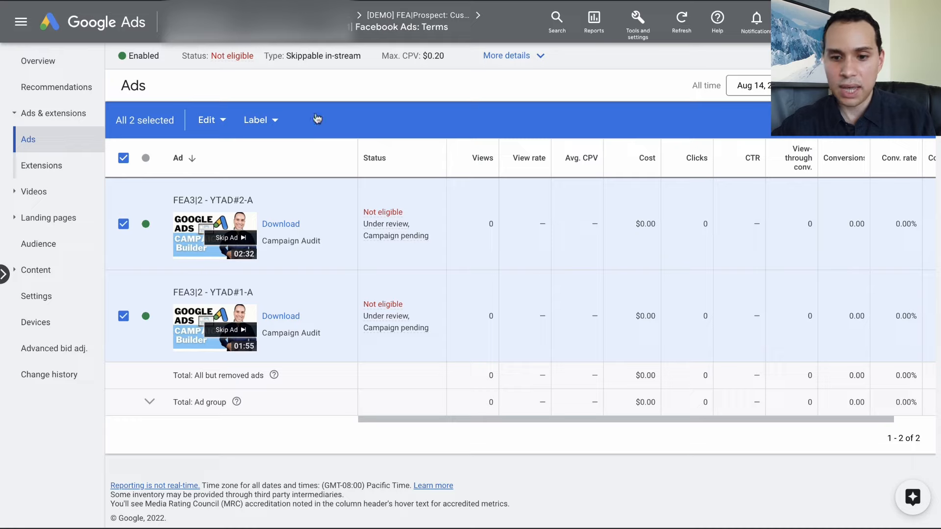
click(211, 120)
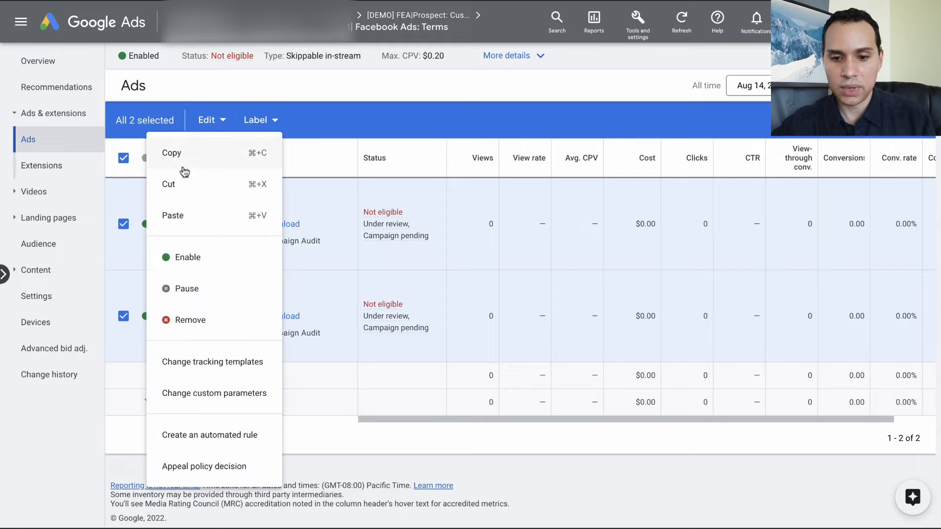
click(222, 157)
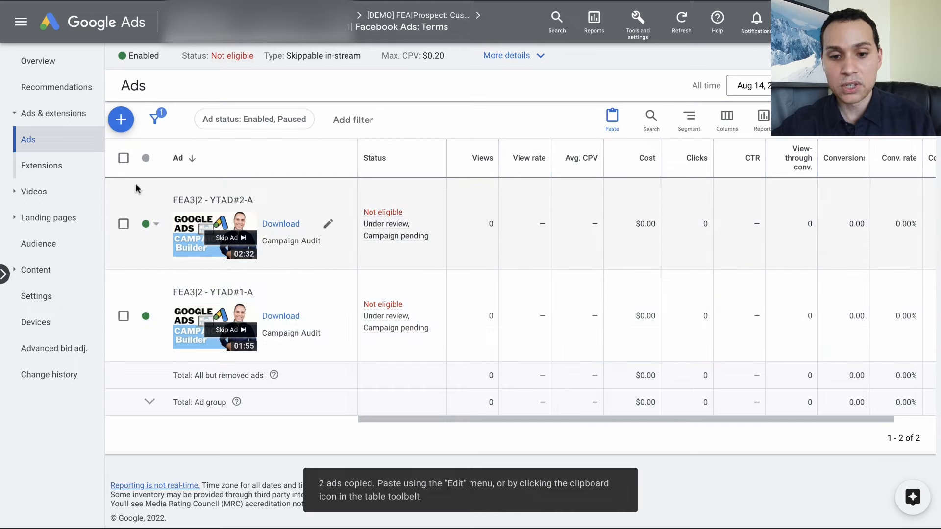
- Paste the copied ads only into the "3.1.1| Facebook Ads: Intentions" ad group of the [DEMO] FEA|Prospect: Custom Intent campaign
click(613, 122)
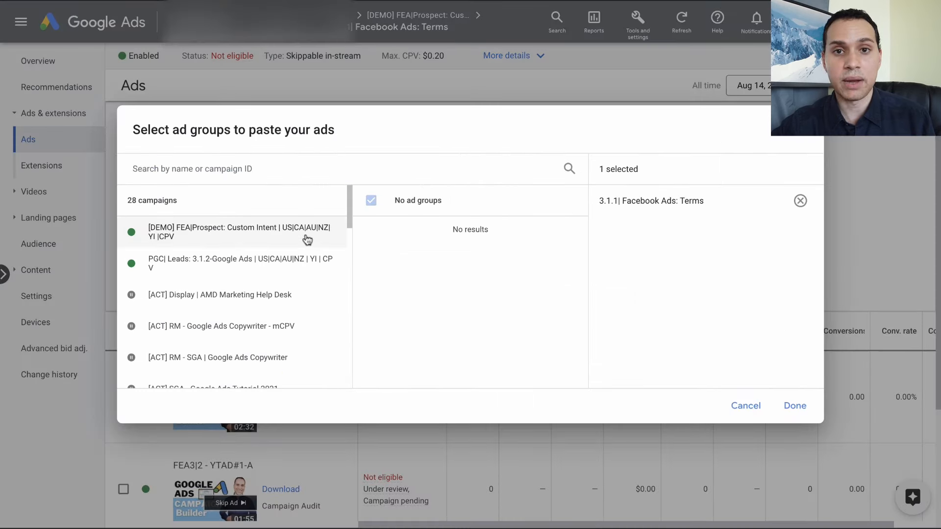
scroll(305, 238, down, 5)
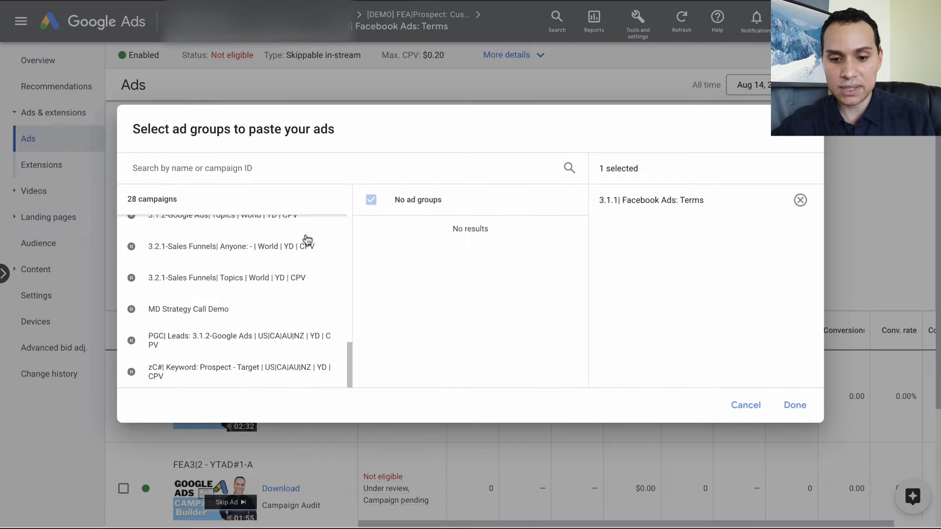
scroll(273, 294, up, 5)
scroll(273, 296, down, 5)
scroll(271, 294, up, 5)
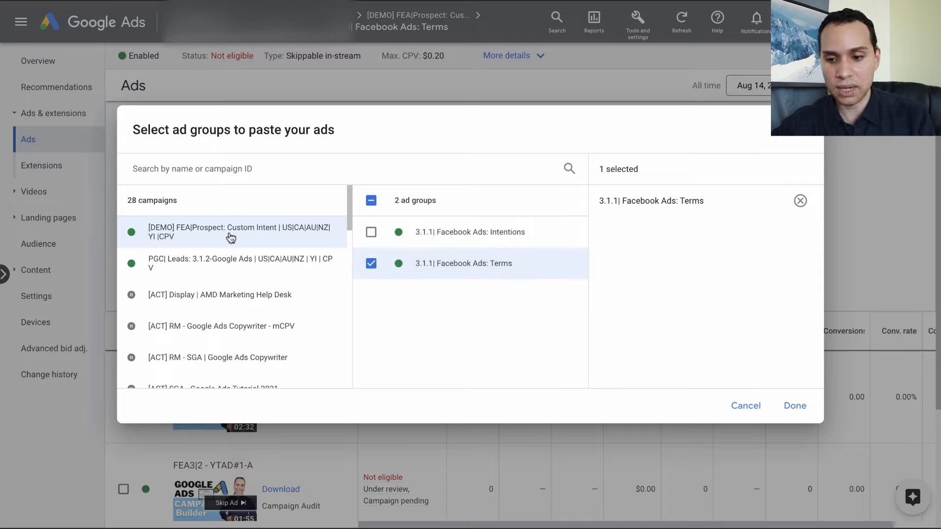
click(494, 234)
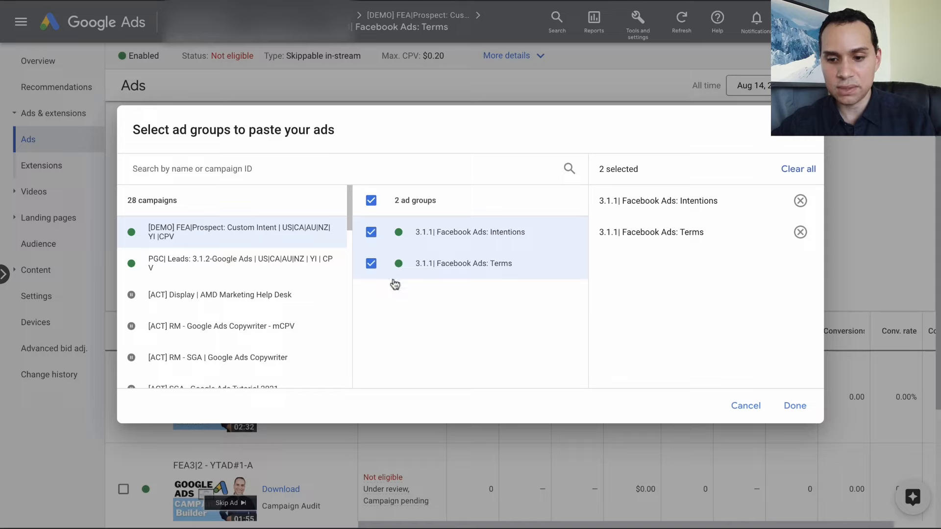
click(371, 265)
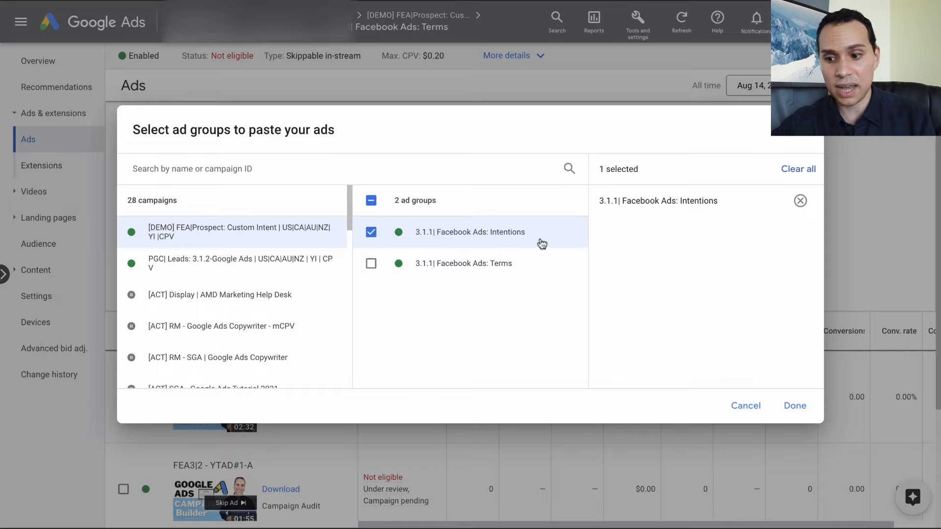
click(793, 406)
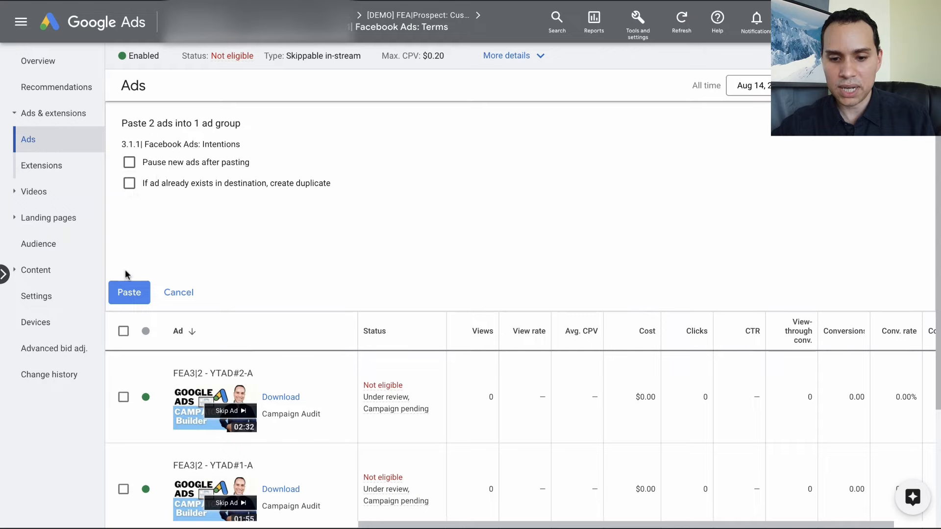
click(128, 294)
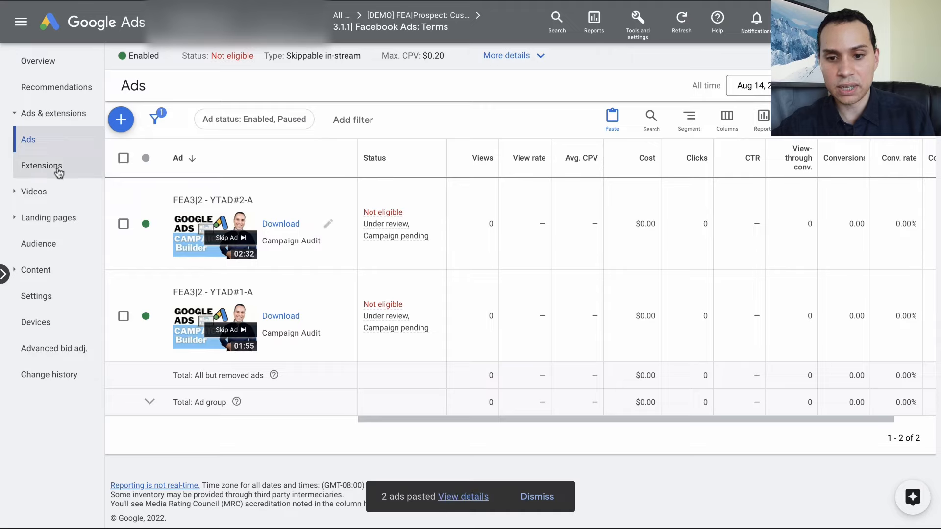
- List all ads of the [DEMO] FEA|Prospect: Custom Intent campaign and sort them by ad group in descending order
click(401, 21)
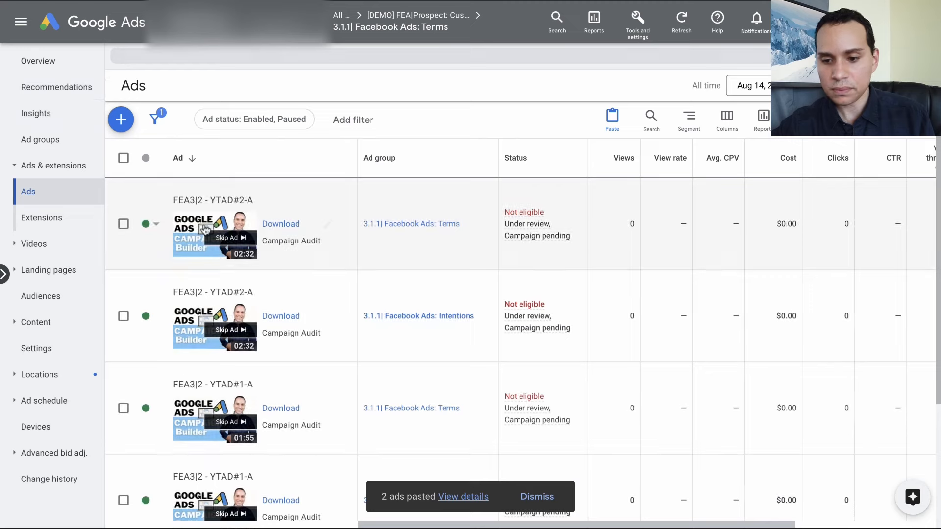
scroll(342, 232, down, 2)
scroll(342, 232, down, 1)
scroll(342, 232, up, 4)
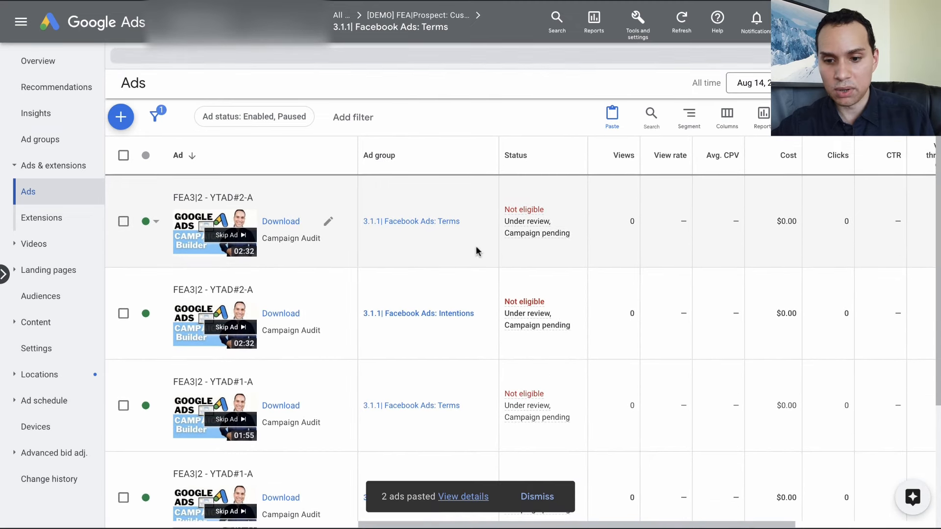
click(439, 151)
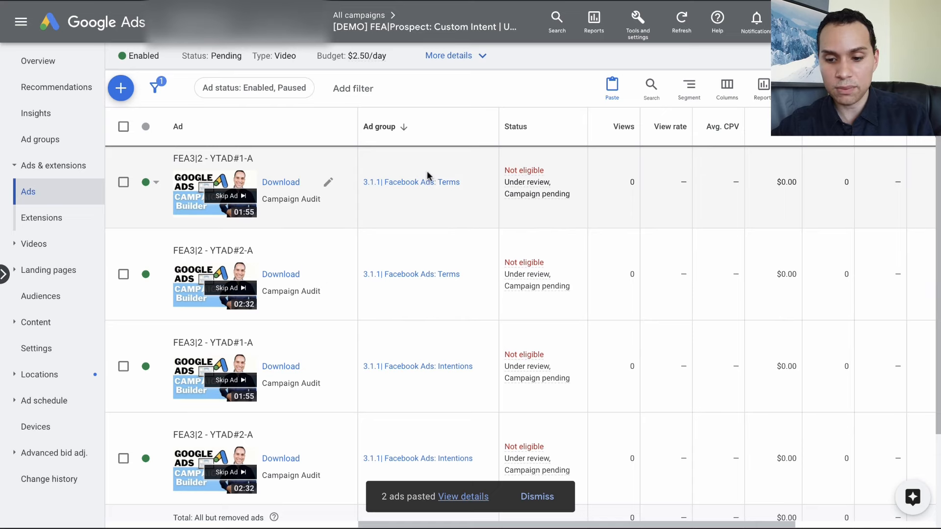
scroll(428, 176, down, 3)
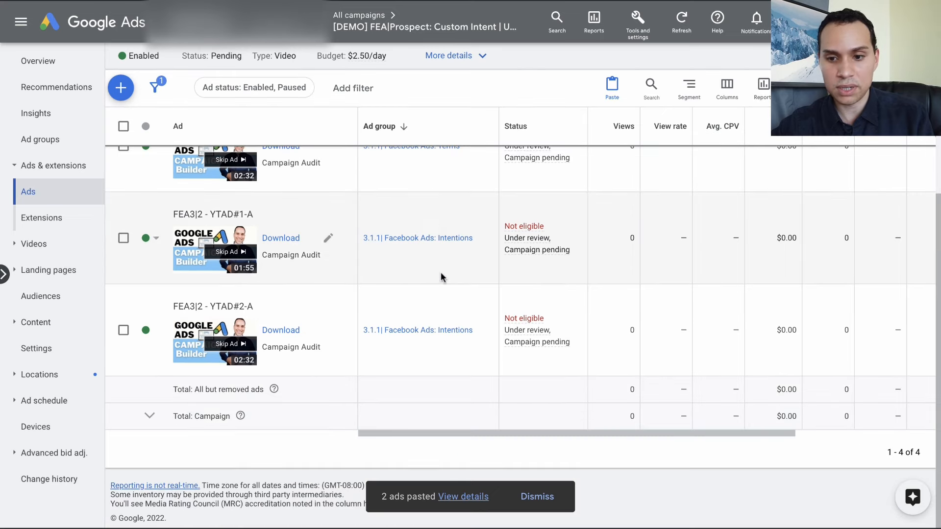
- Check the ads in the "3.1.1| Facebook Ads: Intentions" ad group and return to the campaign's ad group list
click(56, 143)
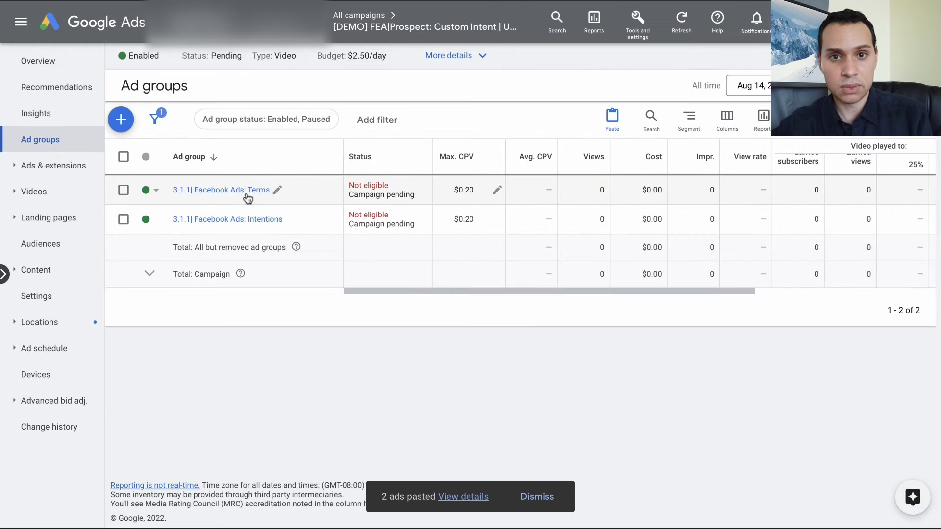
click(244, 221)
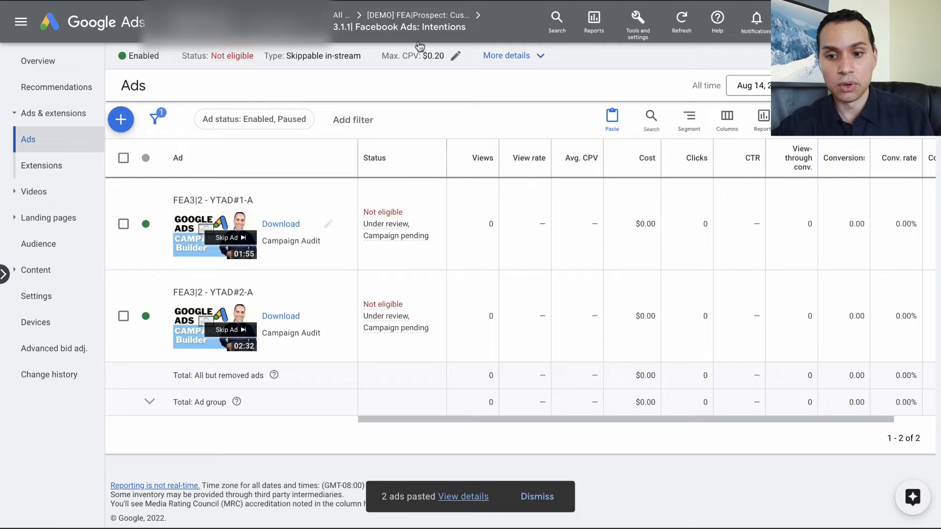
click(417, 15)
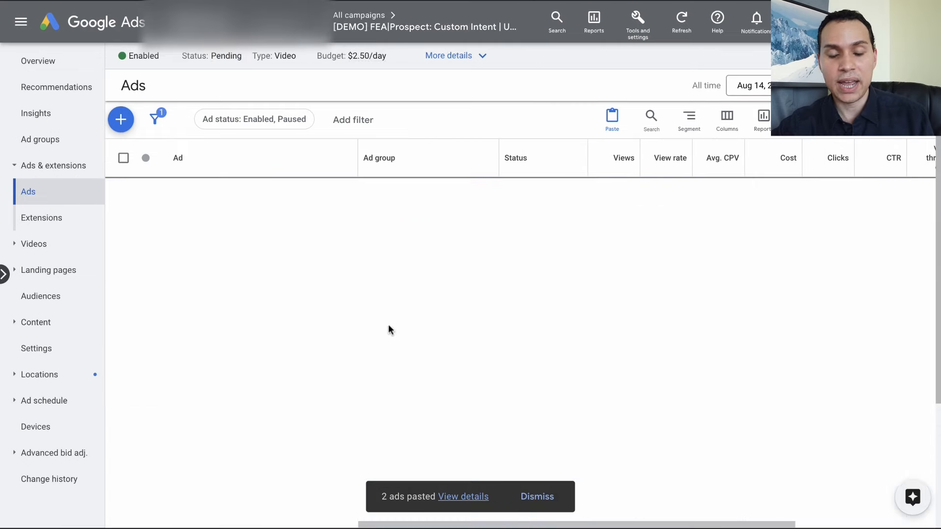
click(52, 139)
- Switch to the planning document, look through its ad templates and column metric definitions to the last page, and switch back to Google Ads
key(ctrl+Right)
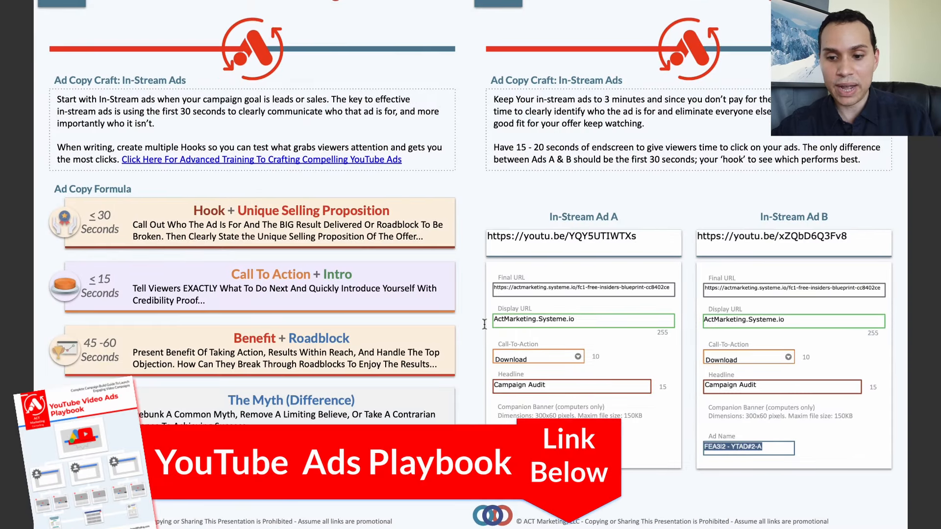
click(484, 324)
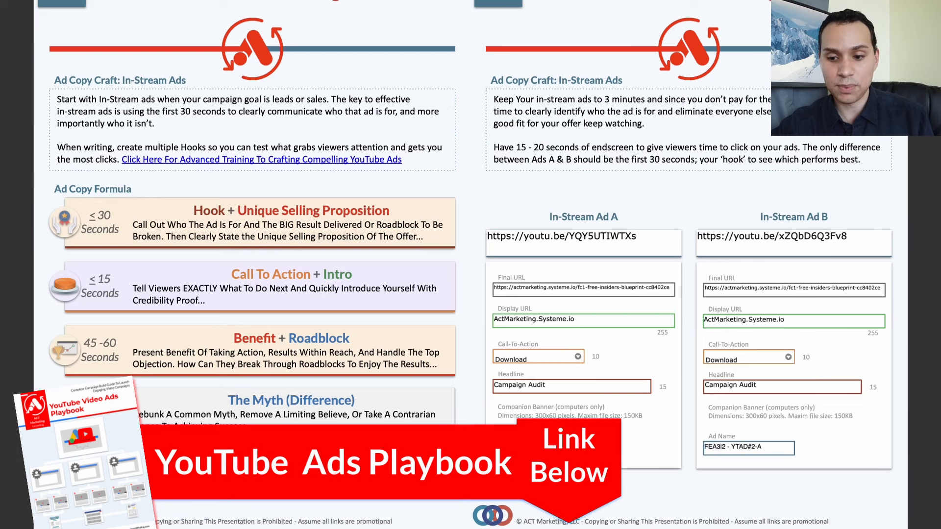
key(Right)
key(Right)
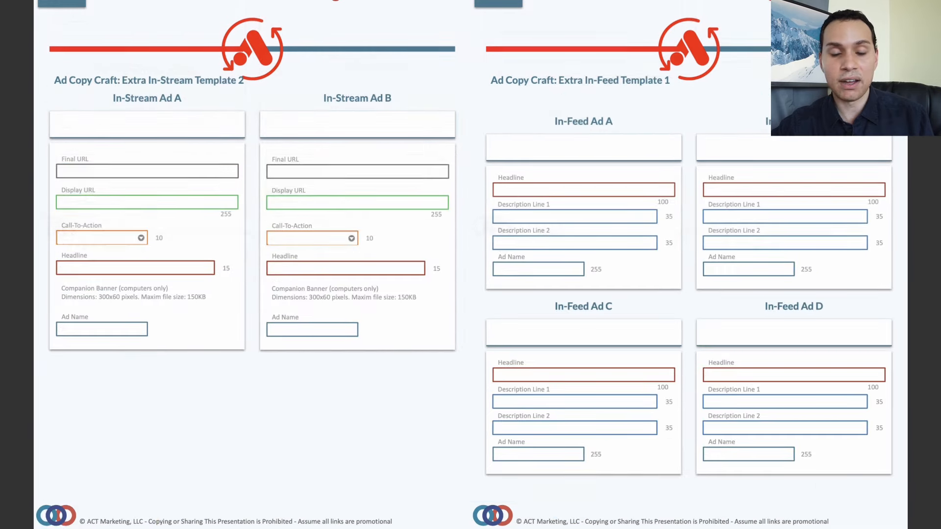
key(Right)
key(Right)
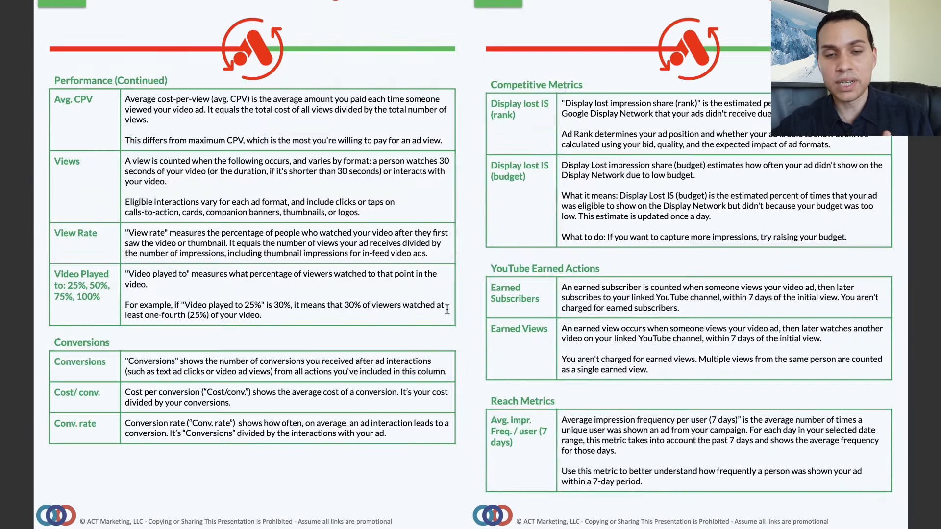
key(Right)
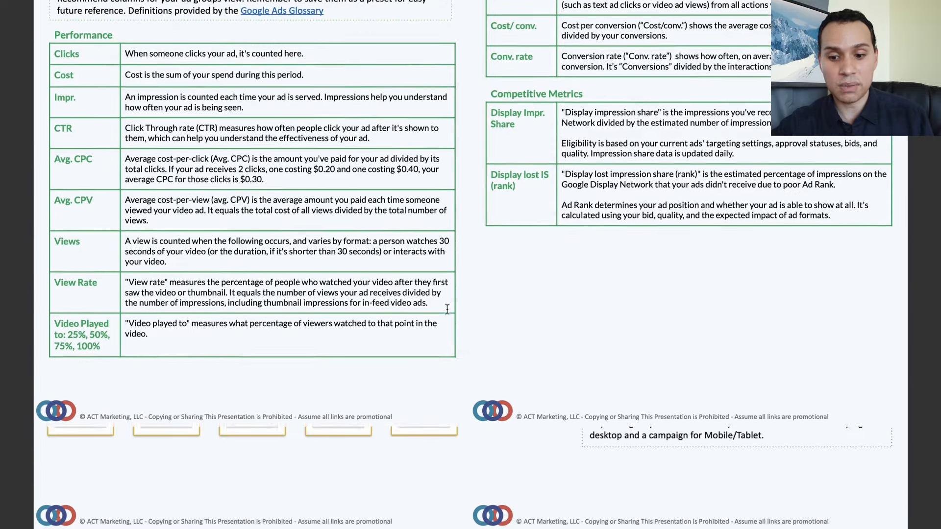
key(Right)
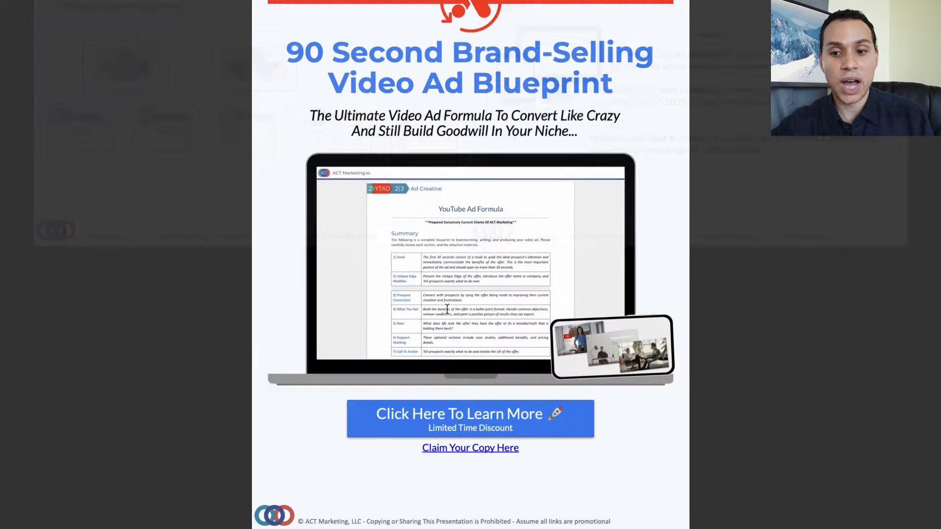
key(ctrl+Left)
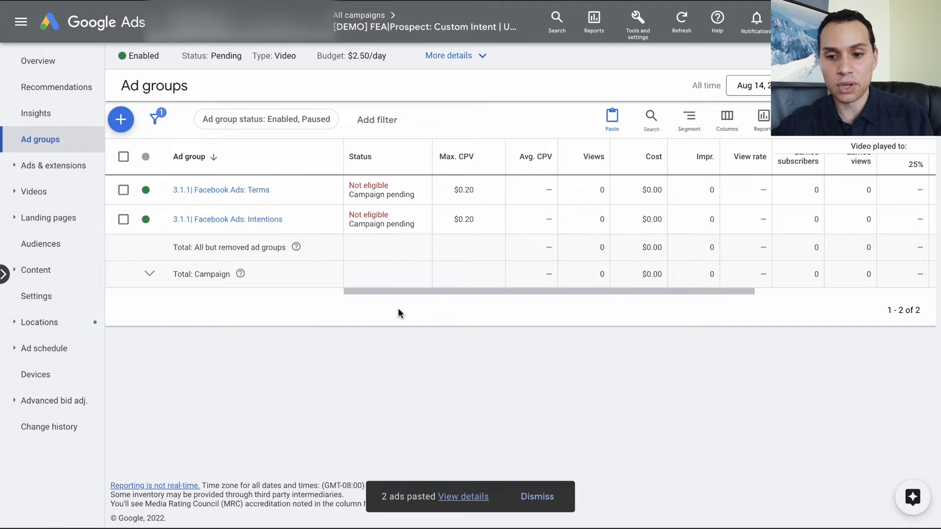
- Go to the all-campaigns overview, examine the column categories available for campaigns, and leave the column set without changes
click(360, 16)
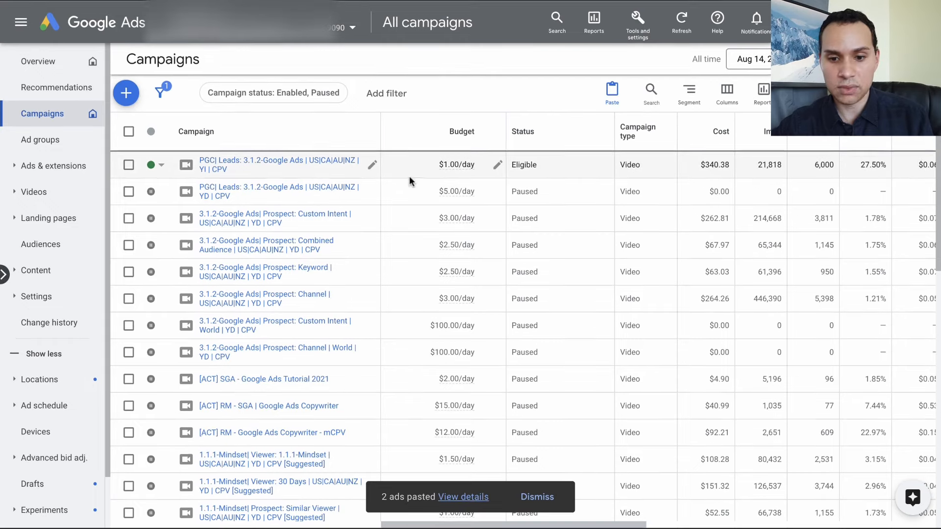
click(727, 93)
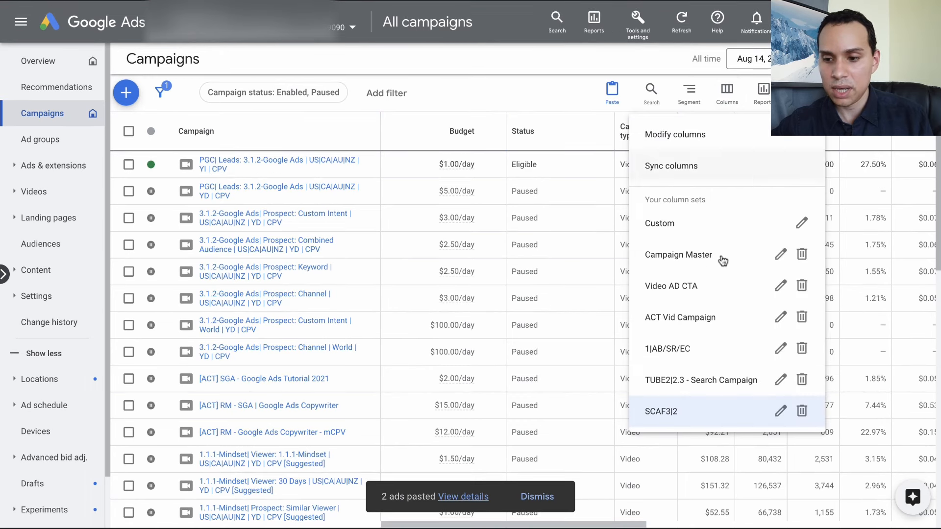
click(705, 148)
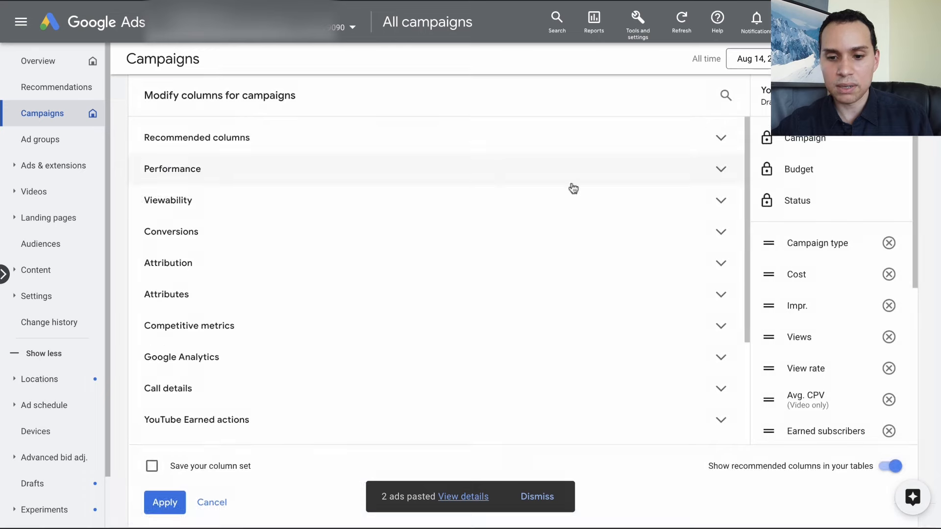
scroll(485, 194, down, 3)
scroll(486, 193, up, 3)
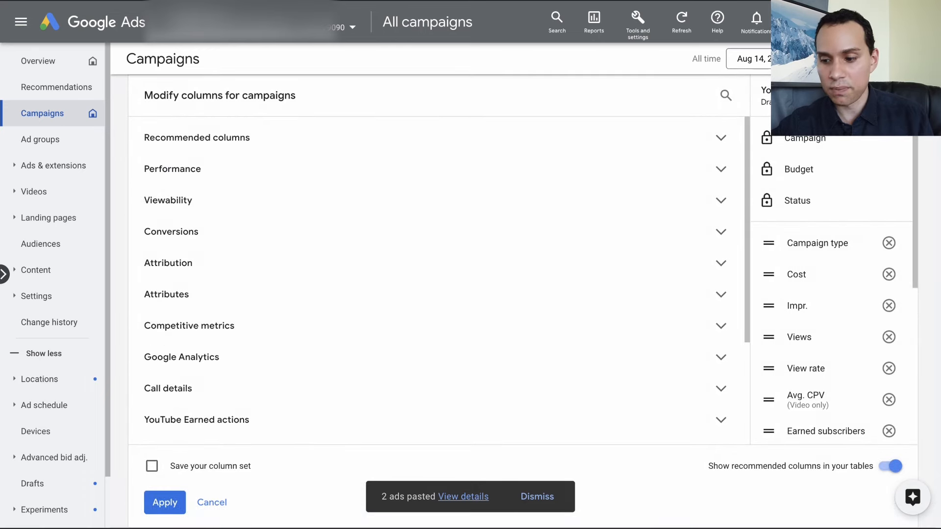
click(211, 503)
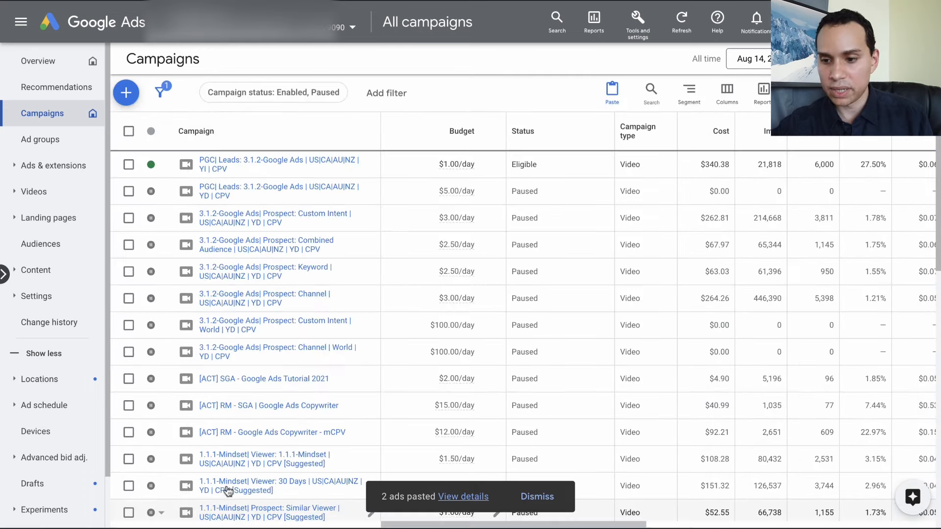
- Review the campaigns' cost, view and CPV columns and sort the campaigns by earned subscribers in descending order
scroll(440, 196, right, 10)
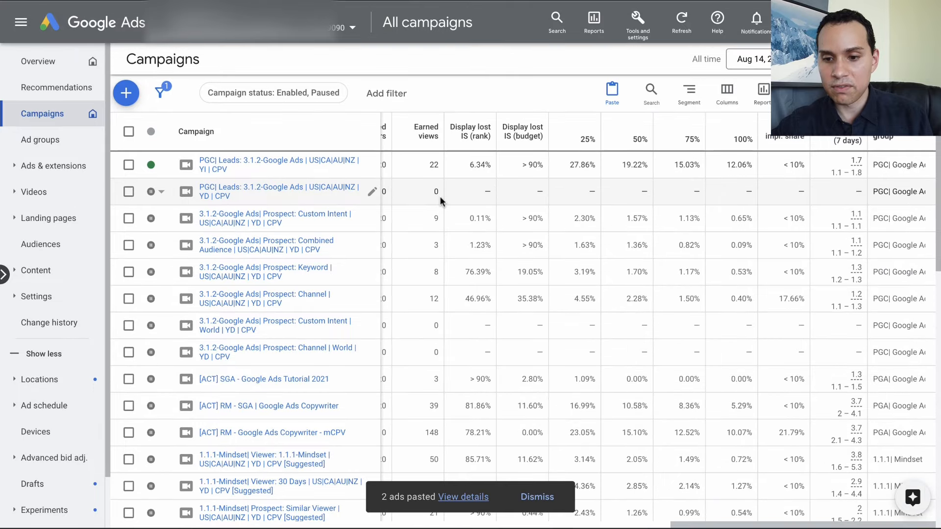
scroll(439, 195, left, 10)
scroll(439, 196, down, 1)
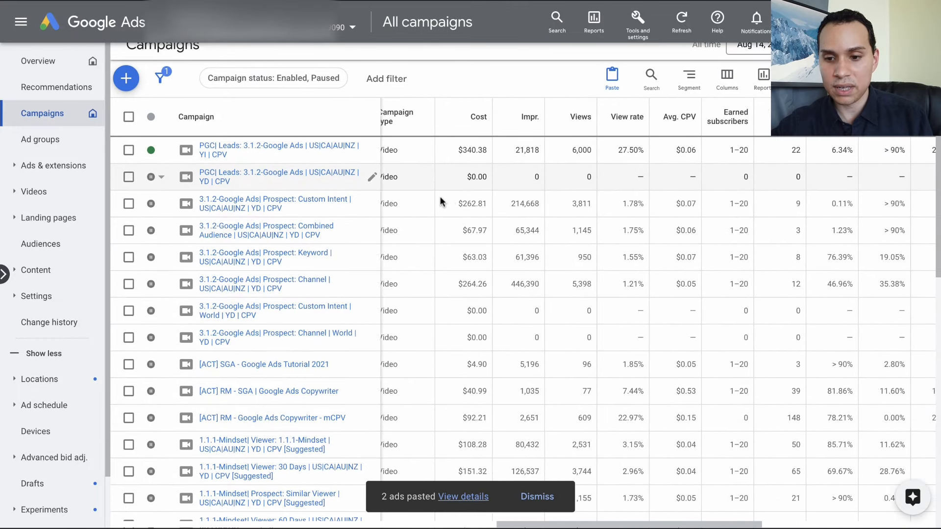
scroll(441, 201, right, 1)
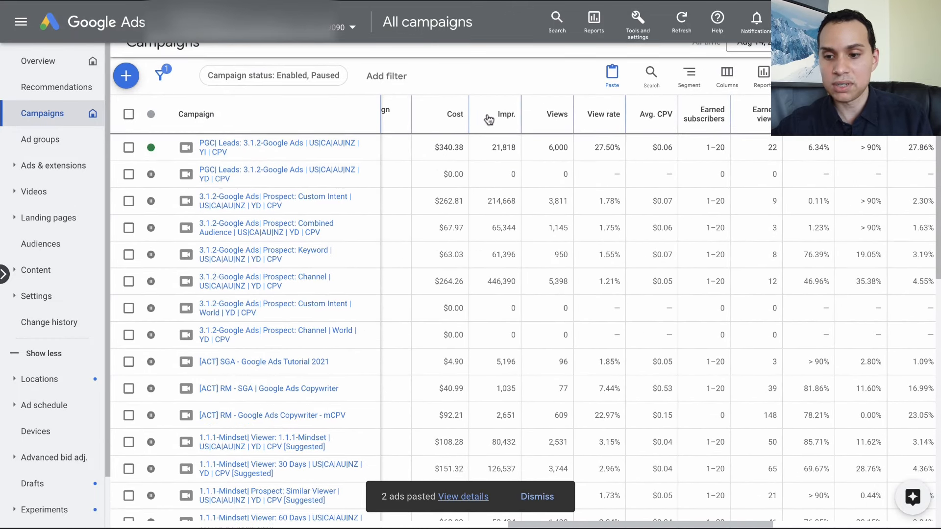
mouse_move(597, 120)
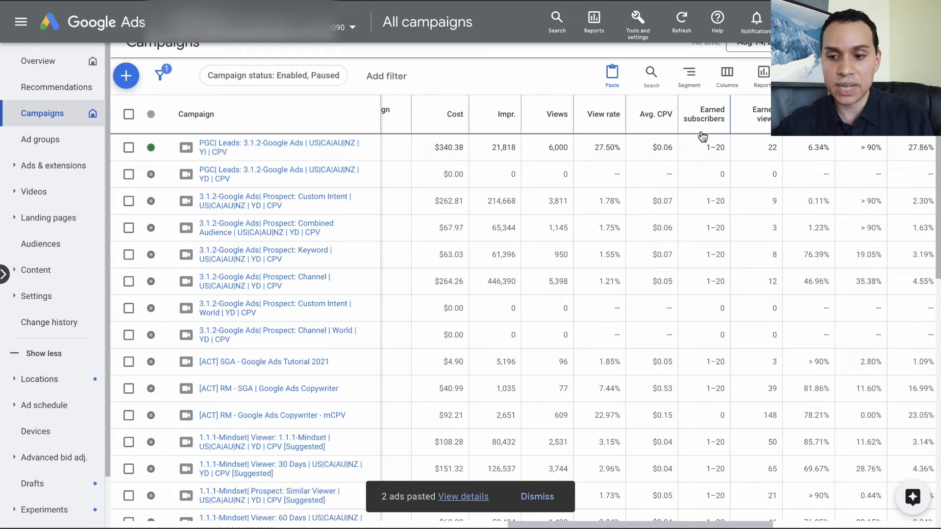
scroll(684, 141, right, 5)
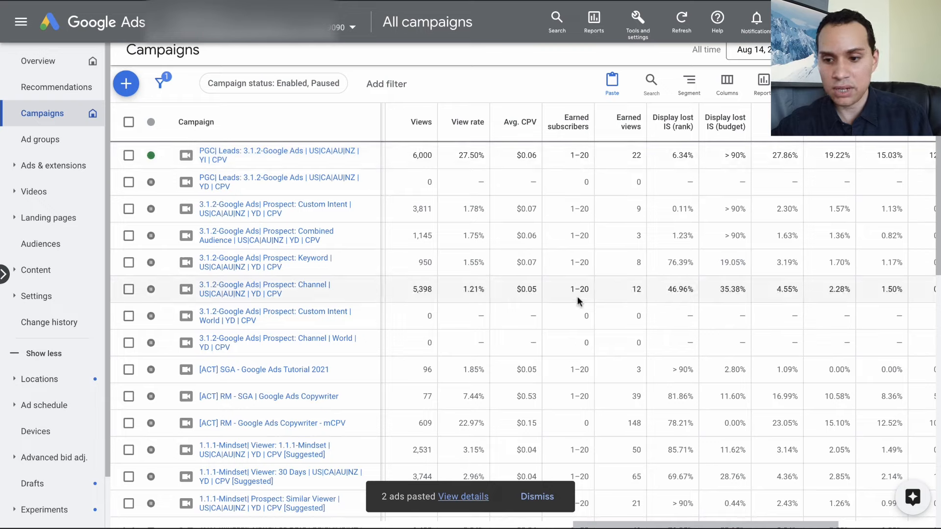
click(575, 123)
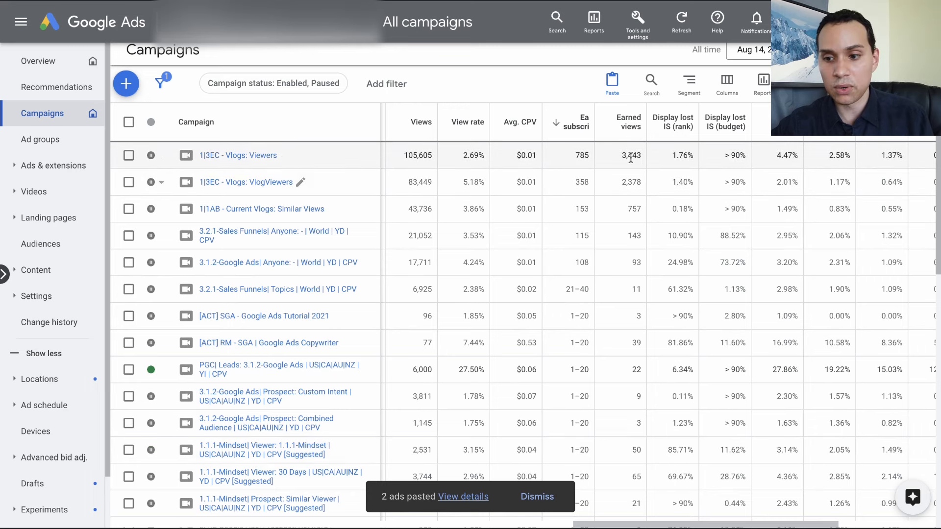
- Examine the campaigns' earned views, video played percentages and average impression frequency per user over 7 days, including its definition
scroll(668, 155, right, 4)
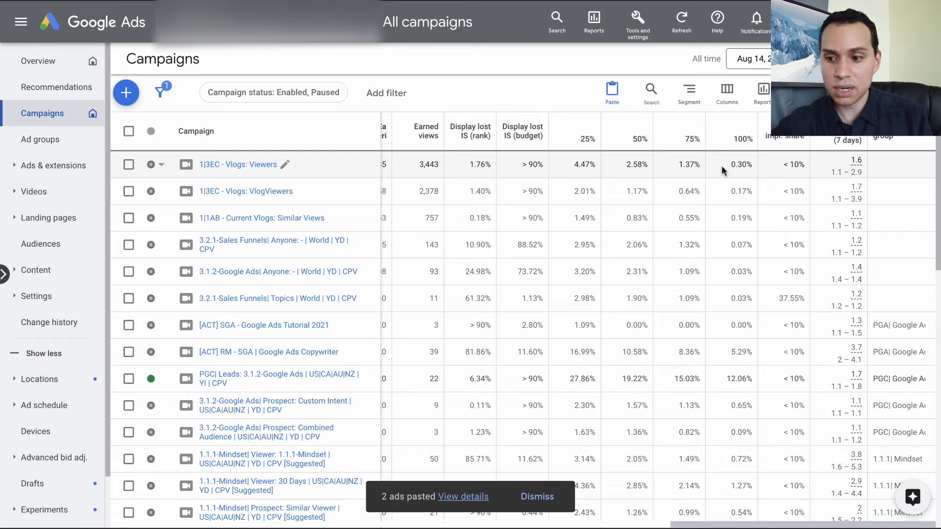
mouse_move(841, 139)
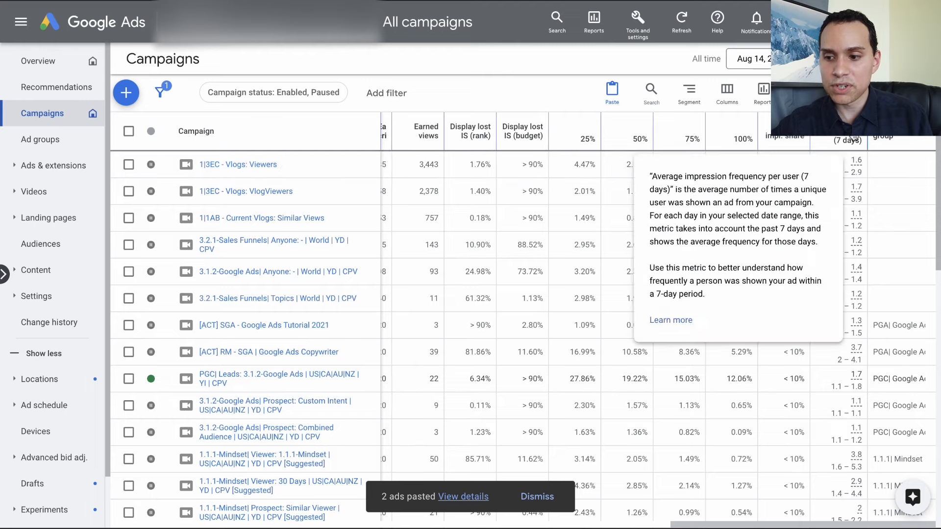
mouse_move(838, 170)
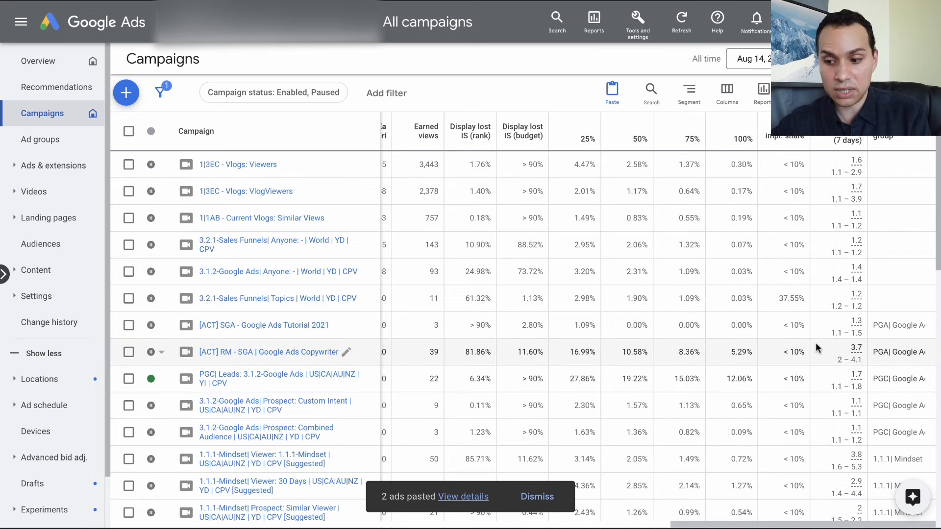
scroll(823, 294, down, 10)
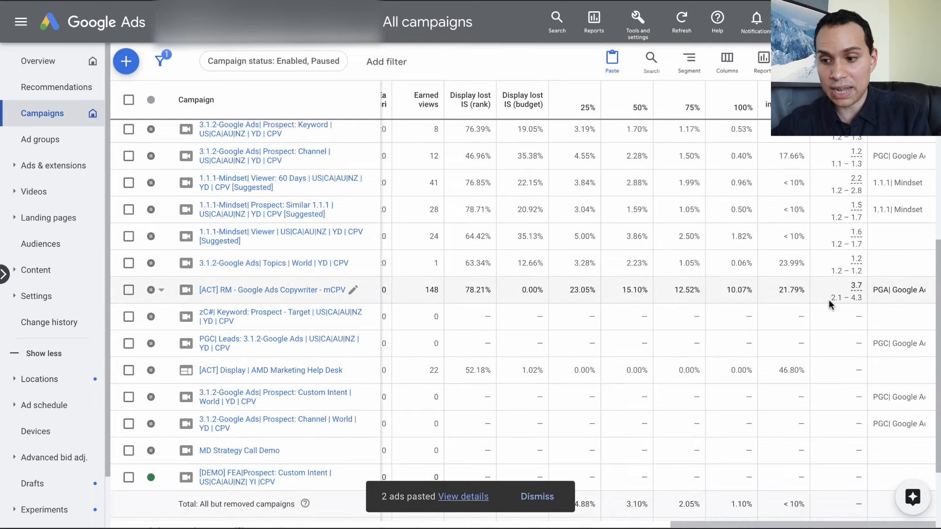
scroll(828, 274, up, 6)
scroll(827, 275, up, 3)
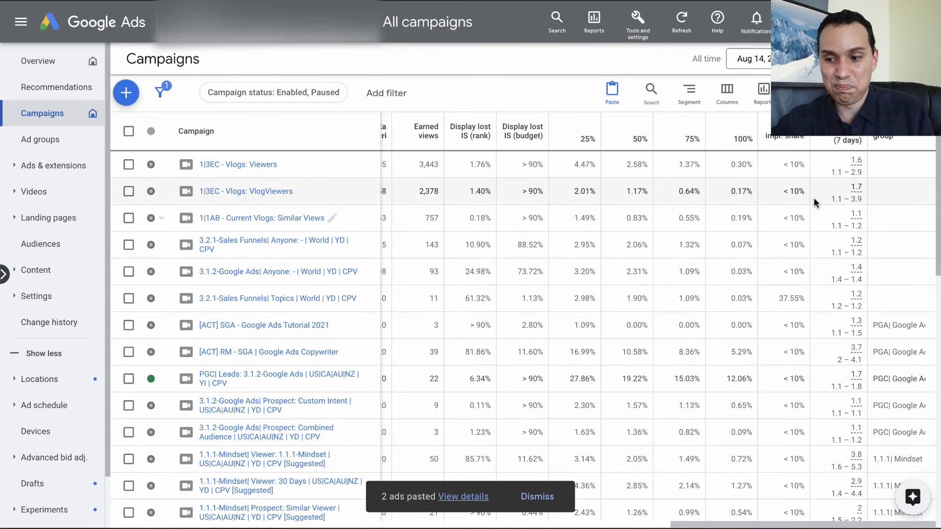
scroll(810, 162, down, 1)
scroll(809, 162, up, 1)
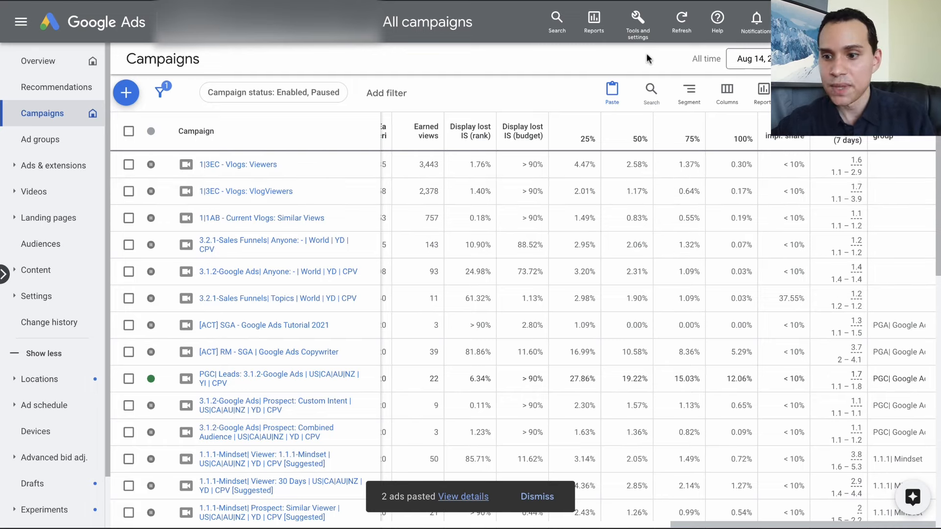
- Open the account's linked accounts setup and look through the linked and available products
click(638, 29)
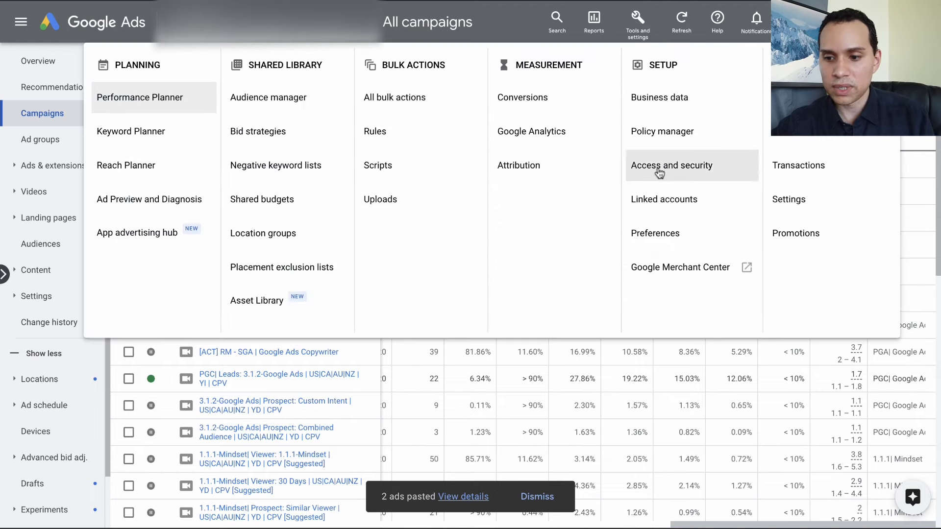
click(677, 201)
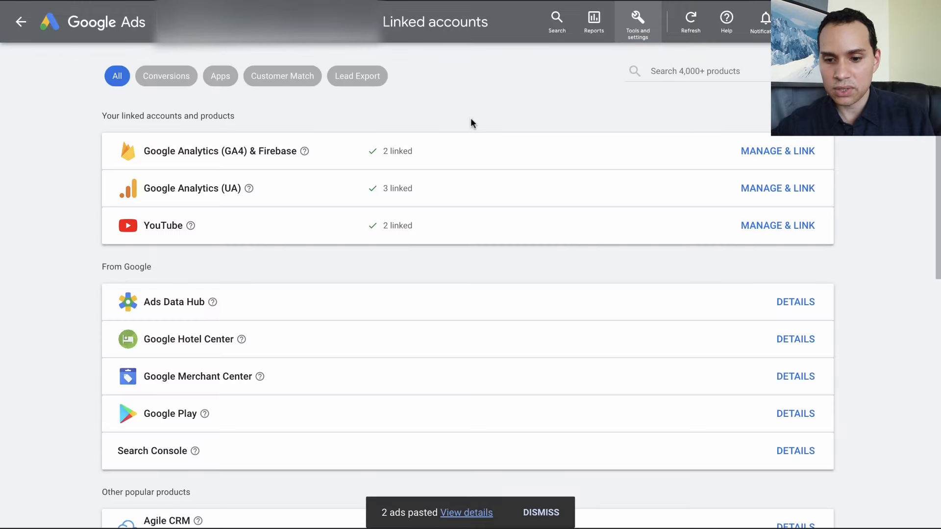
scroll(470, 119, down, 9)
scroll(471, 123, down, 2)
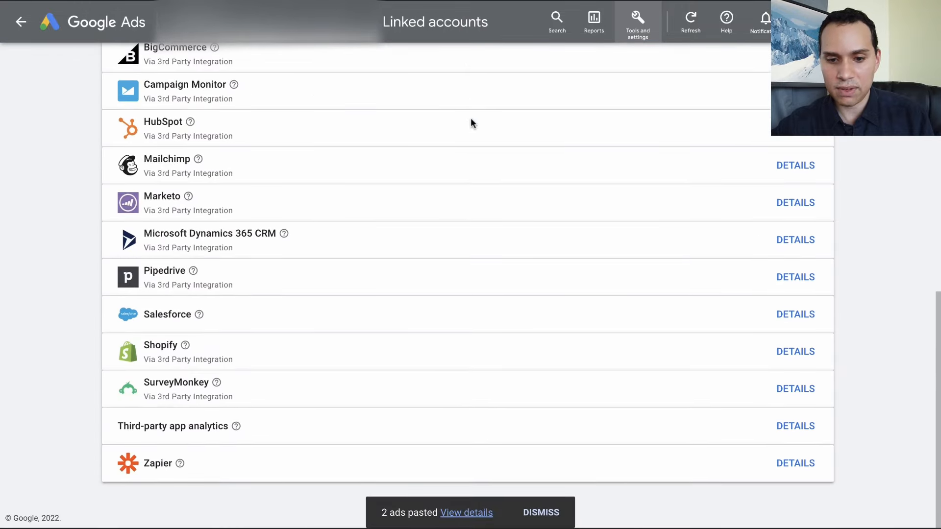
scroll(472, 122, up, 6)
scroll(471, 123, up, 4)
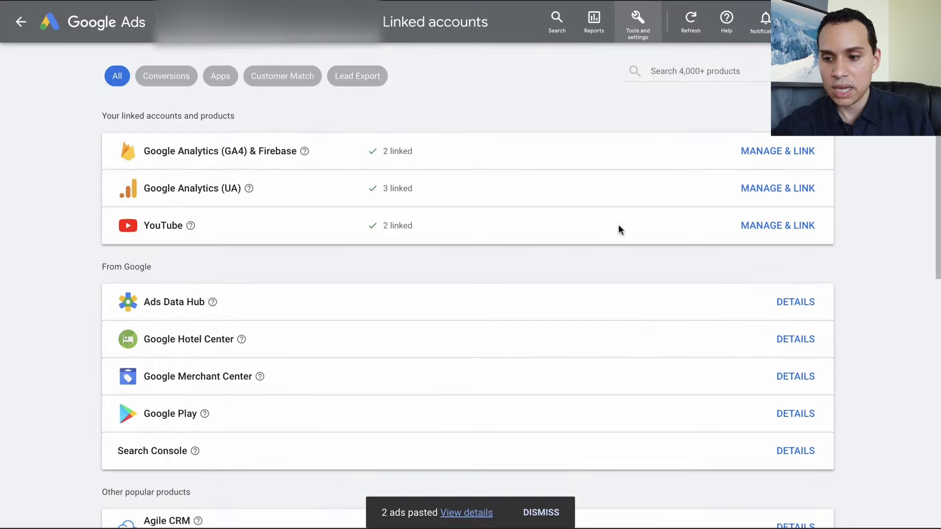
- Open the management of linked YouTube channels and start linking another channel
click(766, 227)
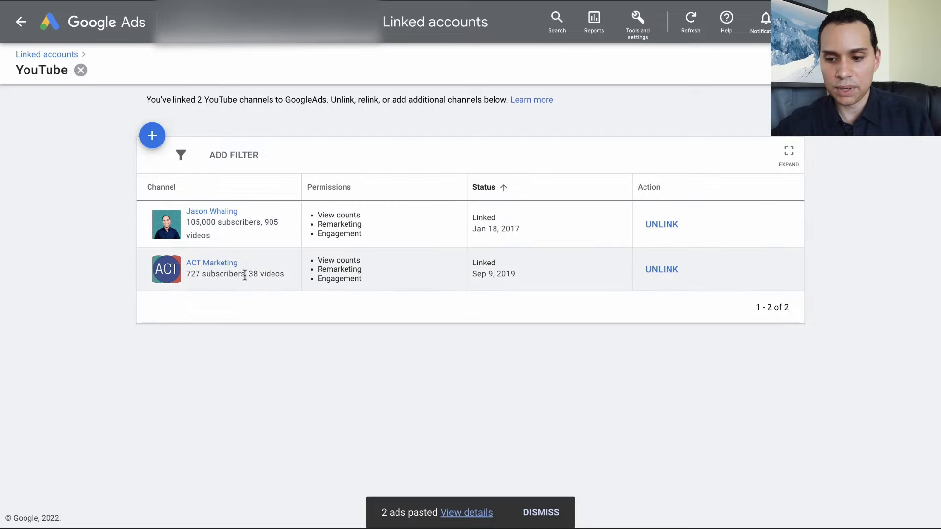
click(151, 135)
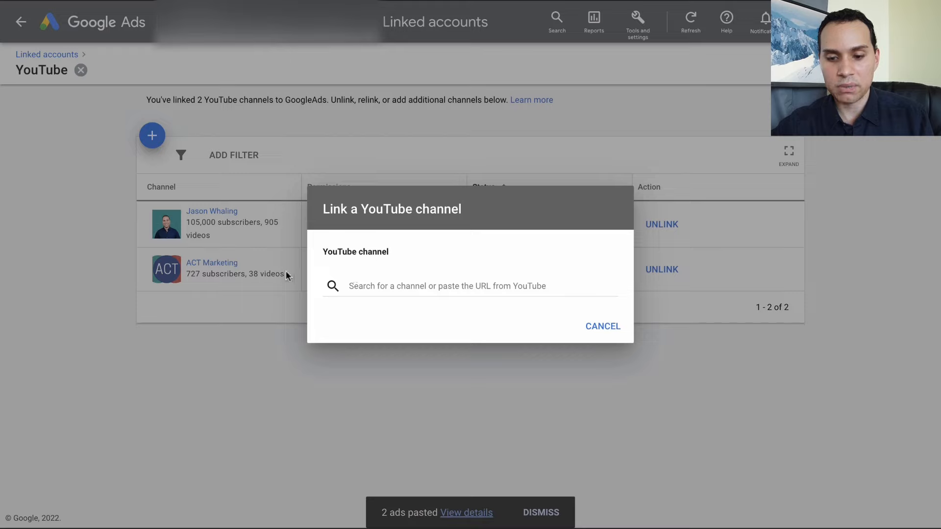